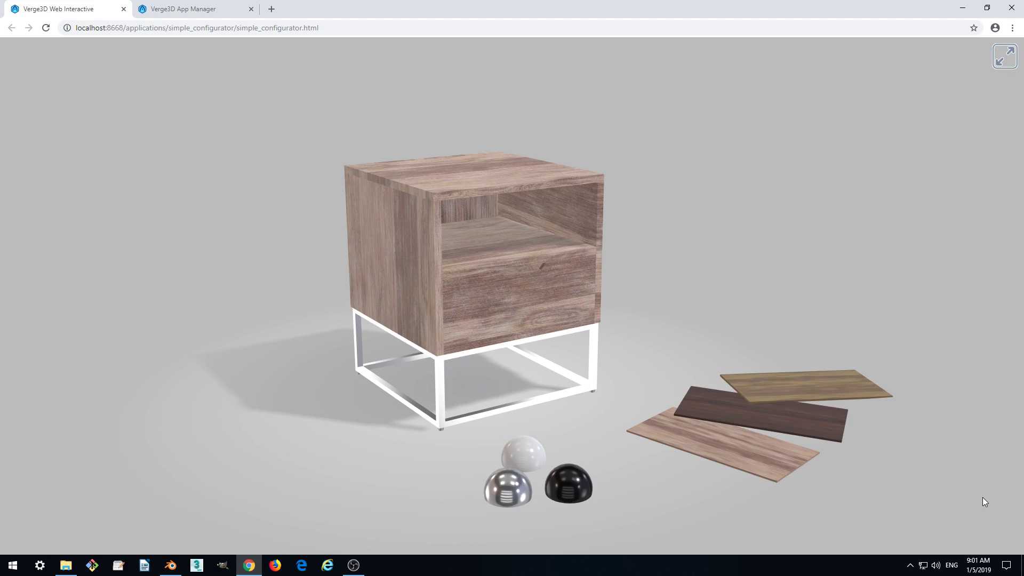
Orbit the Verge3D preview and cycle the cabinet's wood finishes, ending on golden wood
mouse_move(694, 305)
left_mouse_down()
mouse_move(657, 329)
mouse_move(693, 316)
left_mouse_up()
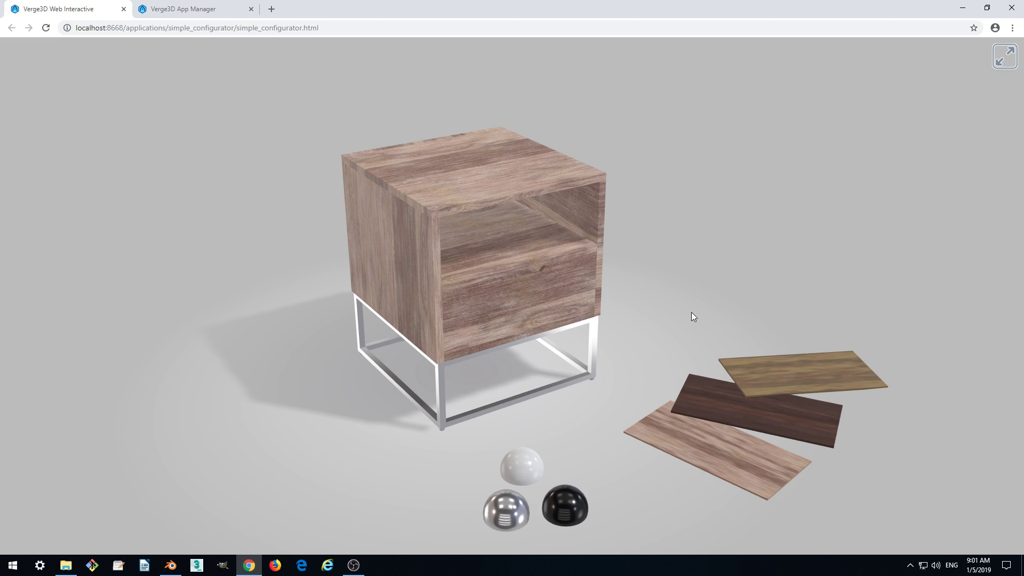
scroll(683, 347, "down", 3)
scroll(654, 386, "up", 3)
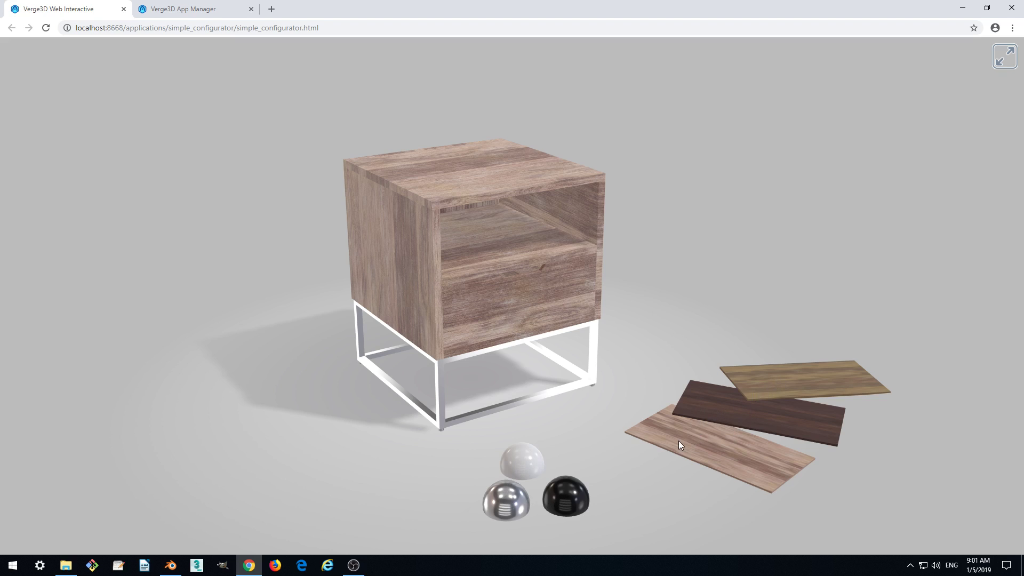
left_click(728, 393)
left_click(761, 379)
left_click(710, 407)
left_click(695, 440)
left_click(720, 405)
left_click(764, 387)
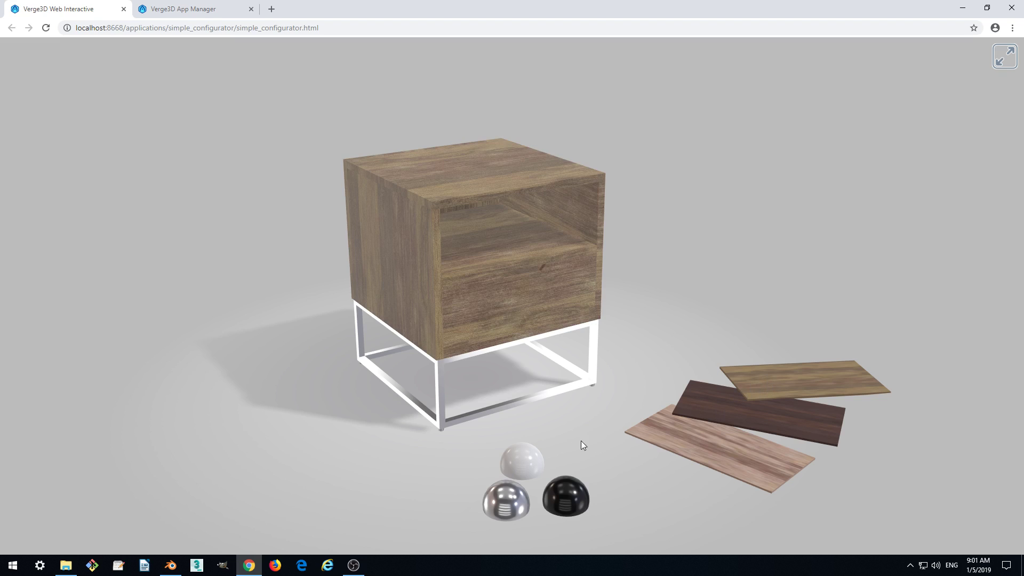
Try black, matte white and chrome finishes on the nightstand legs, ending on chrome
left_click(559, 494)
left_click(514, 497)
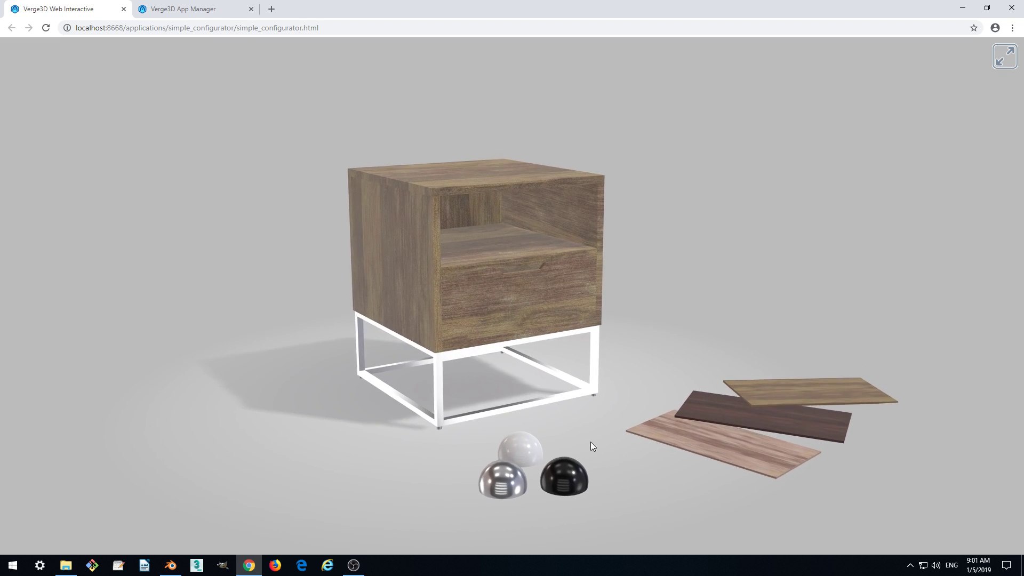
left_click(541, 452)
left_click(564, 476)
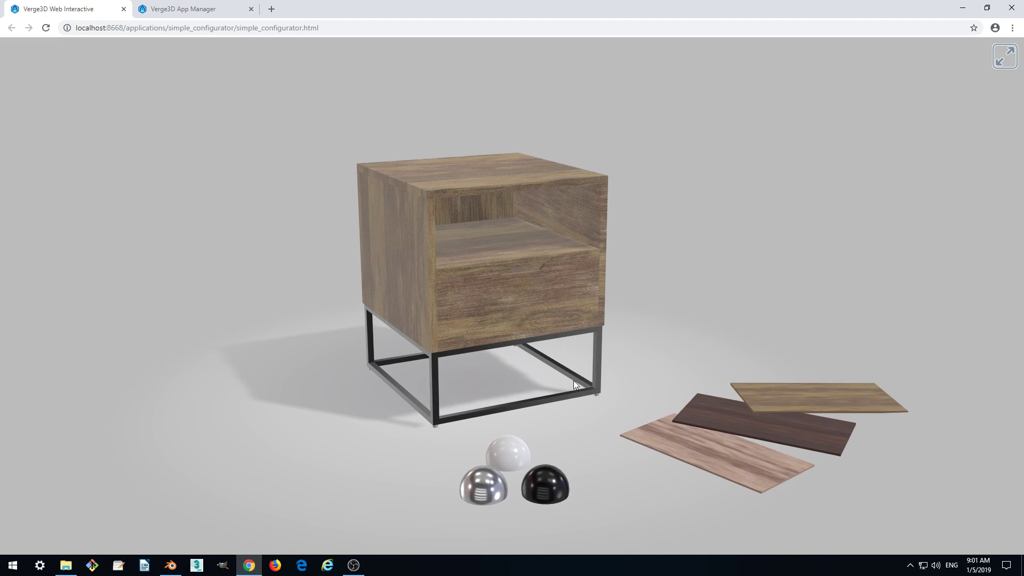
left_click(485, 478)
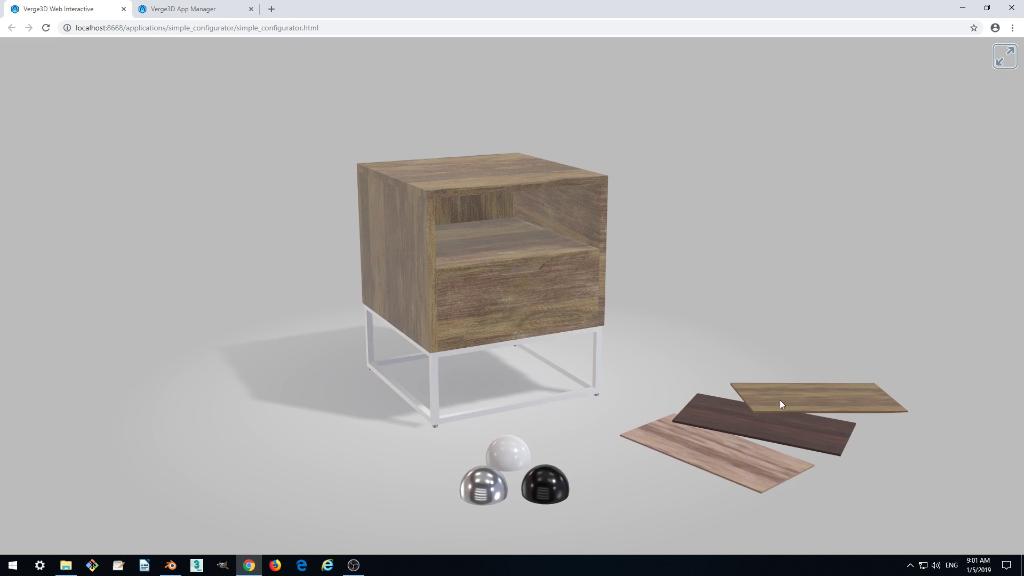
Swap the cabinet between dark brown, light pinkish and tan wood finishes
left_click(756, 426)
left_click(729, 448)
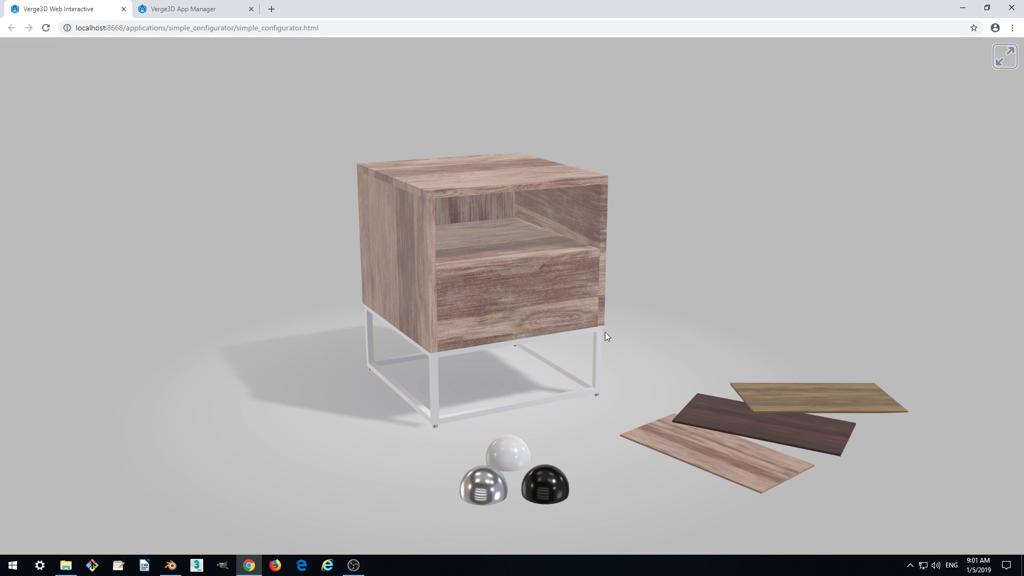
left_click(763, 386)
left_click(683, 417)
left_click(644, 436)
Try black then white legs and tan cabinet wood, then return to Blender
left_click(545, 483)
left_click(507, 460)
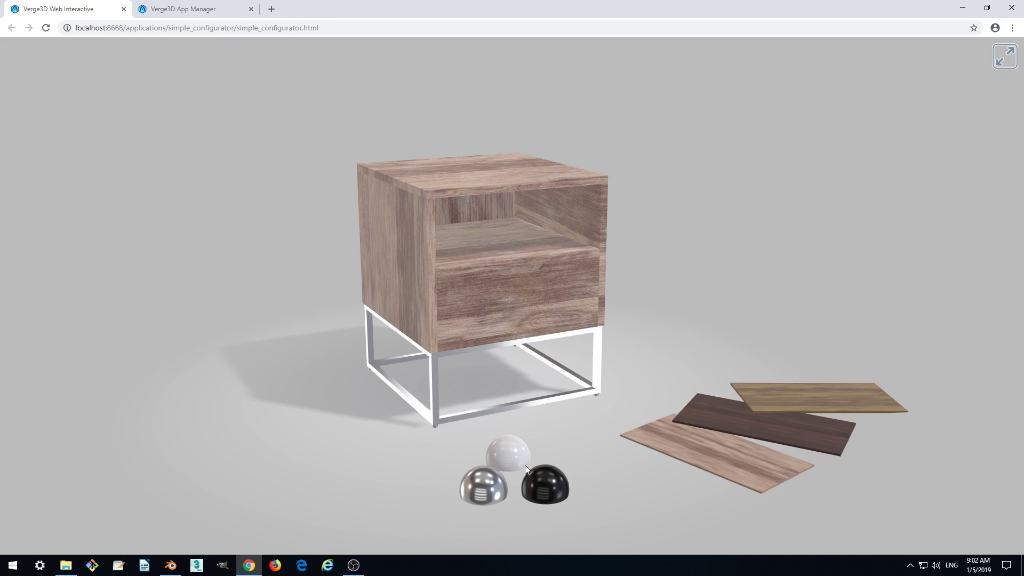
left_click(741, 422)
left_click(766, 398)
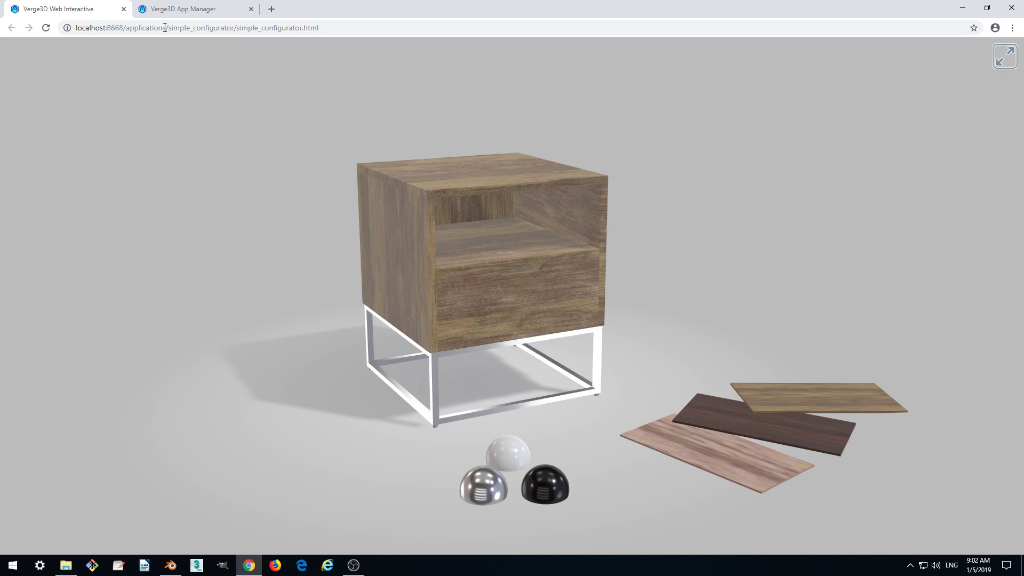
left_click(171, 565)
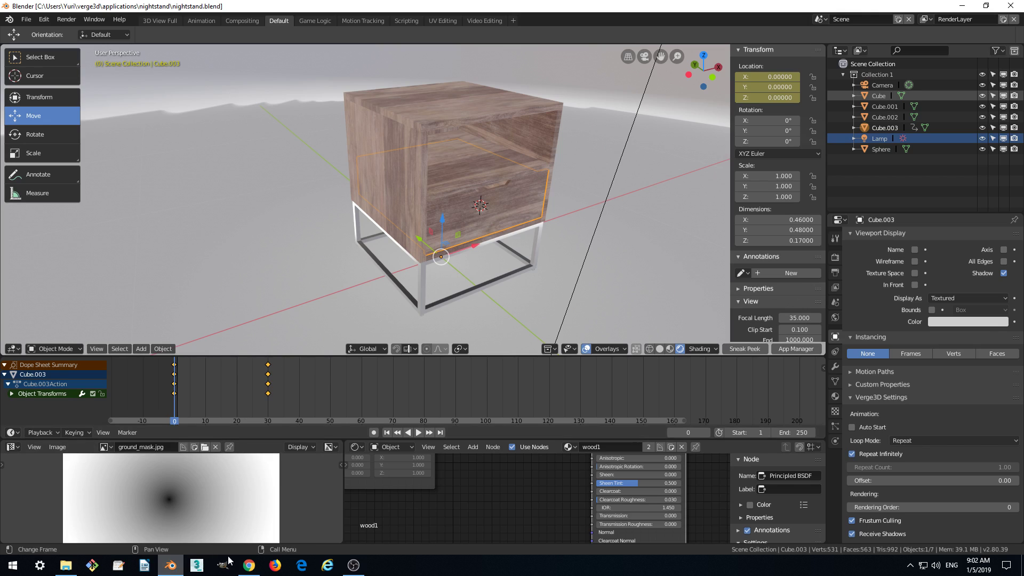
left_click(244, 567)
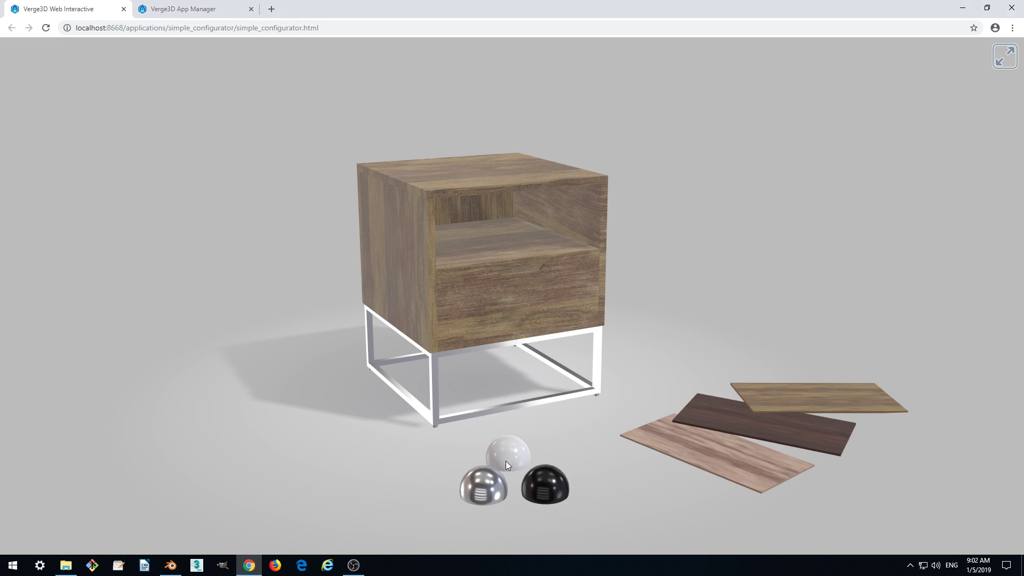
left_click_drag(598, 490, 516, 481)
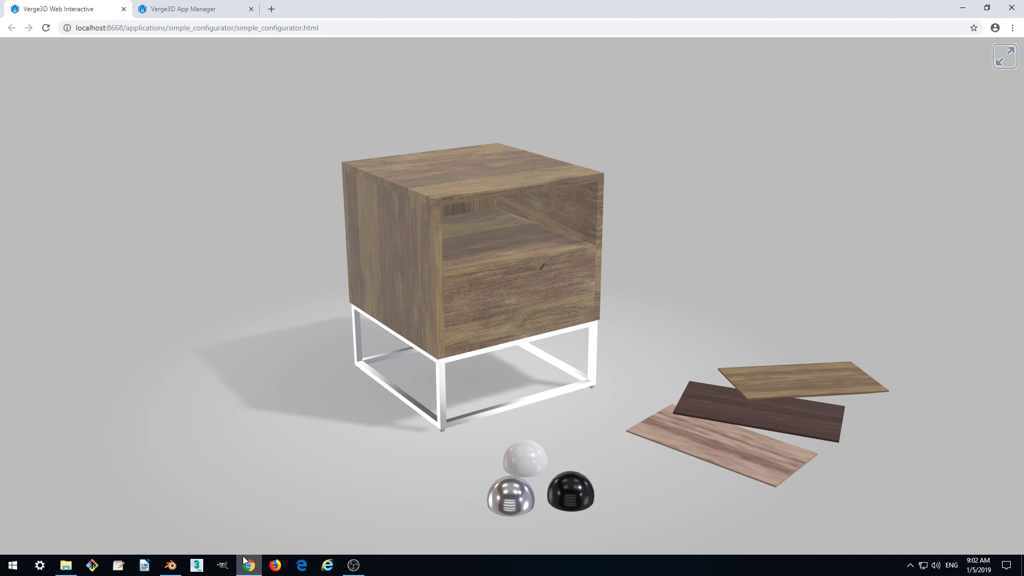
mouse_move(249, 567)
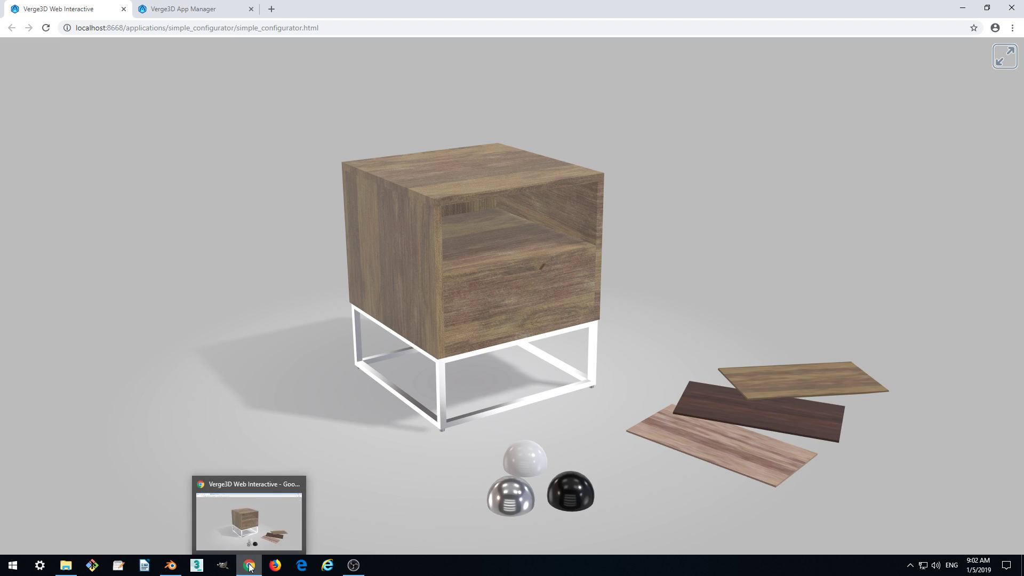
Back in Blender, zoom out and orbit the nightstand, then open the Add menu
left_click(170, 569)
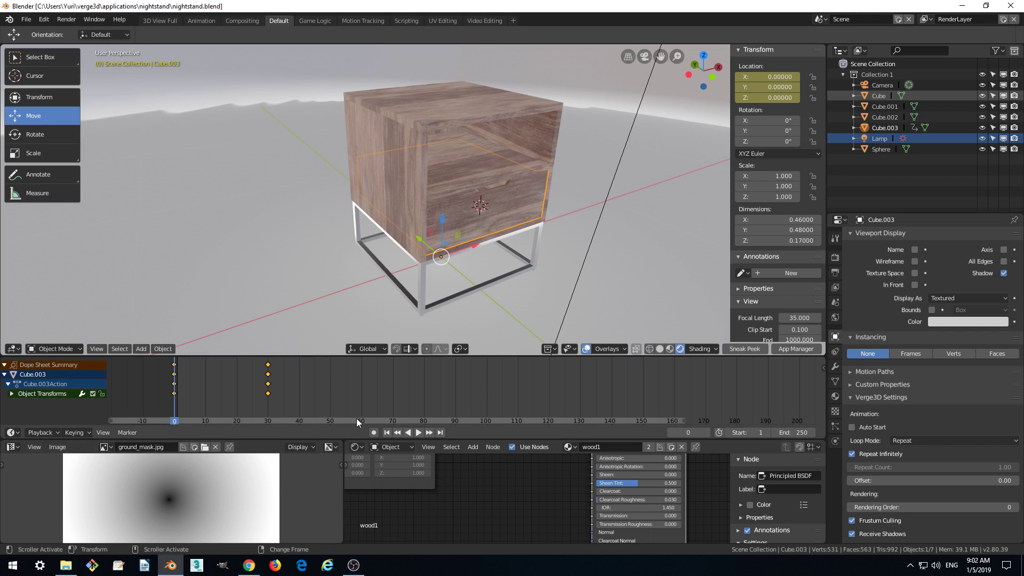
scroll(484, 263, "down", 2)
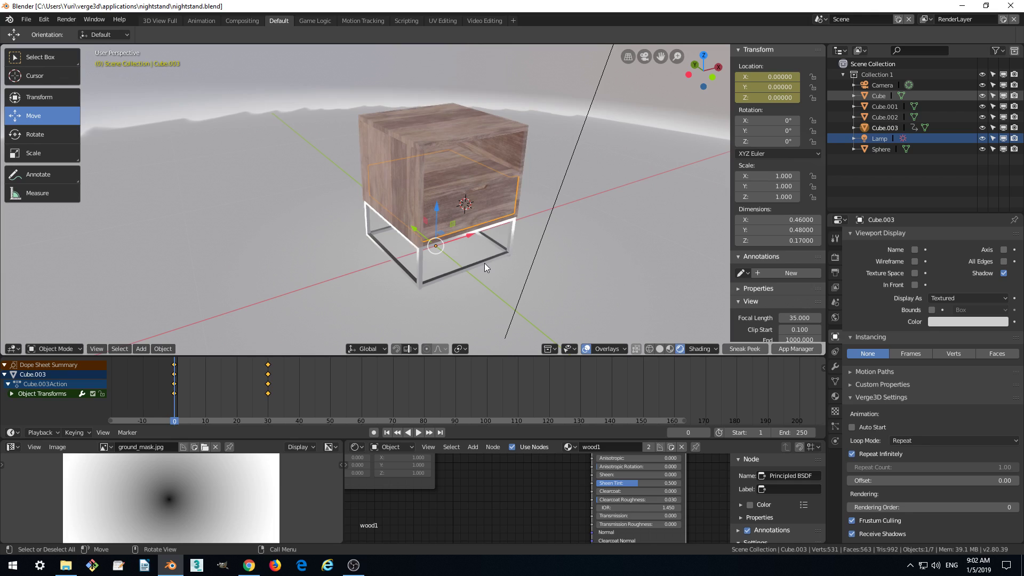
middle_click_drag(542, 287, 543, 277)
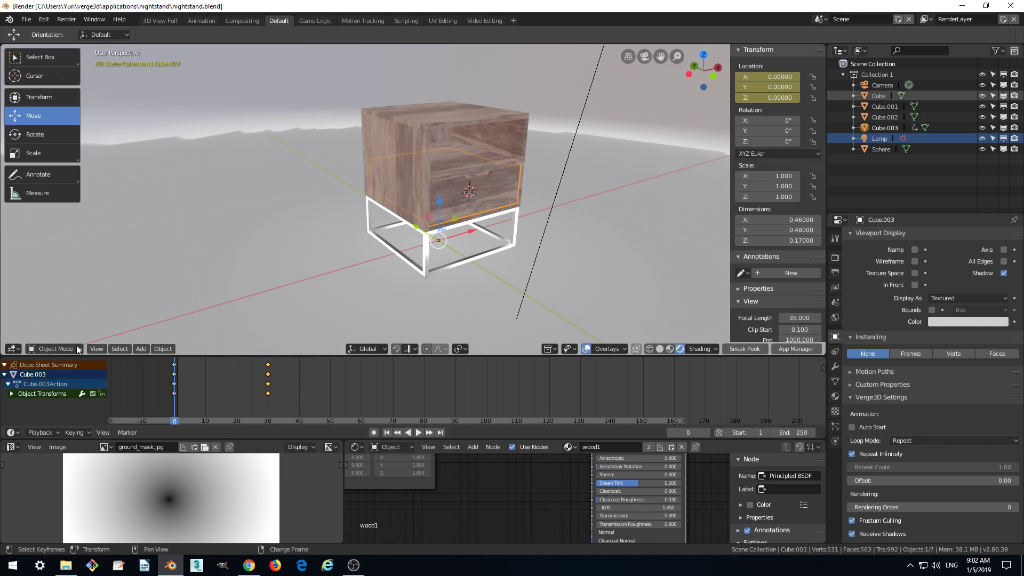
left_click(141, 349)
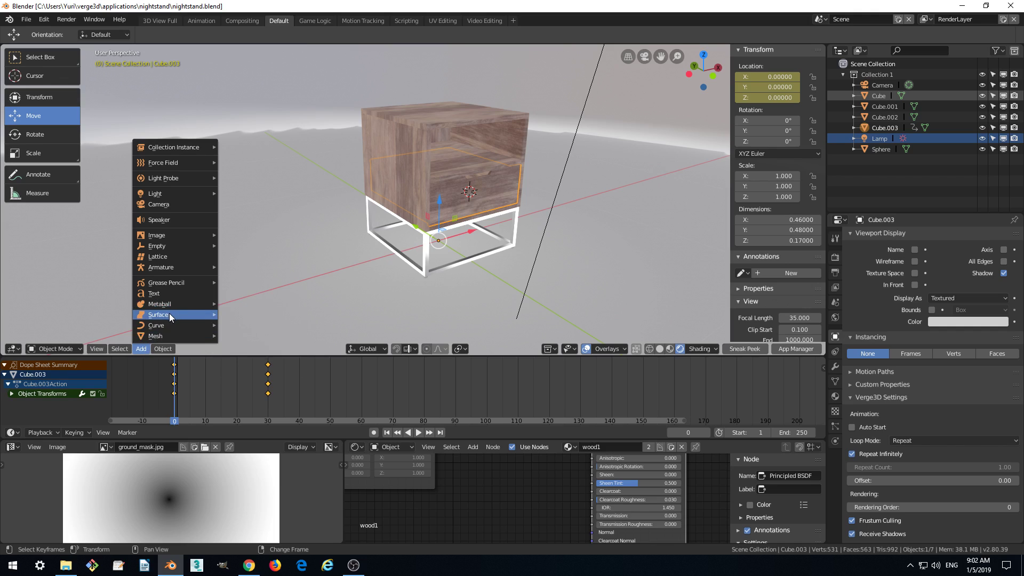
Add a new mesh cube to the nightstand scene
mouse_move(179, 245)
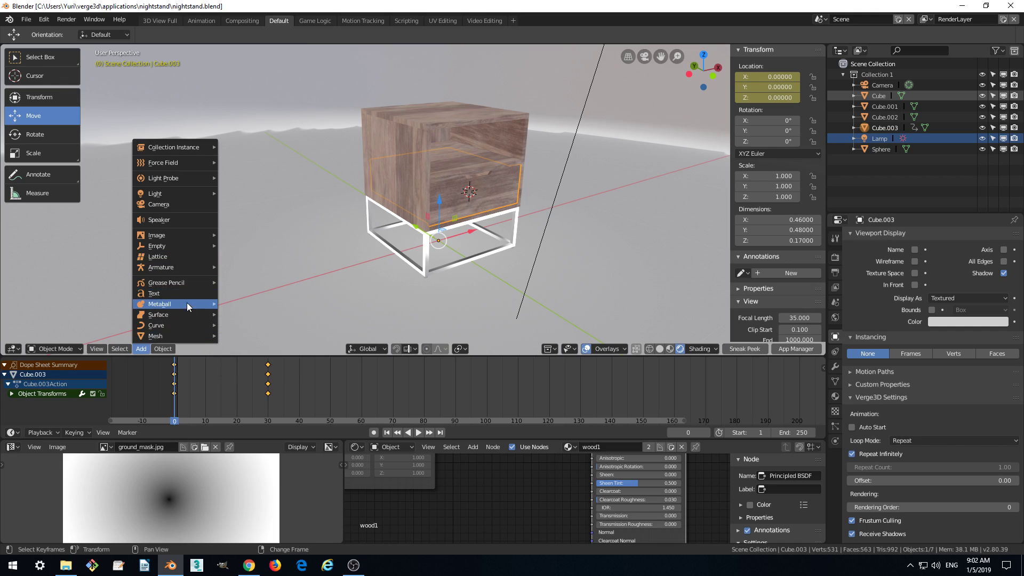
mouse_move(200, 335)
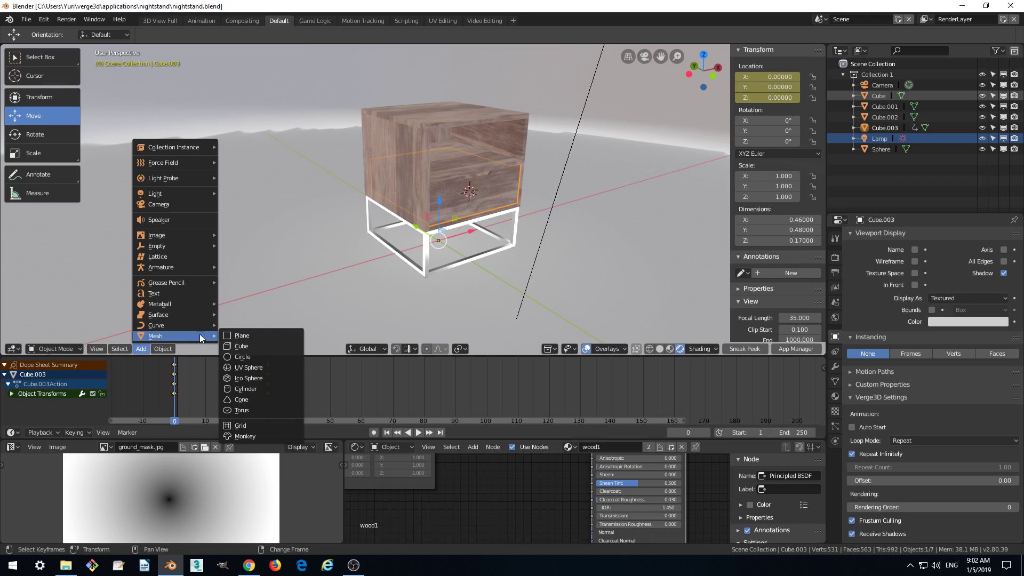
left_click(249, 345)
scroll(382, 203, "down", 5)
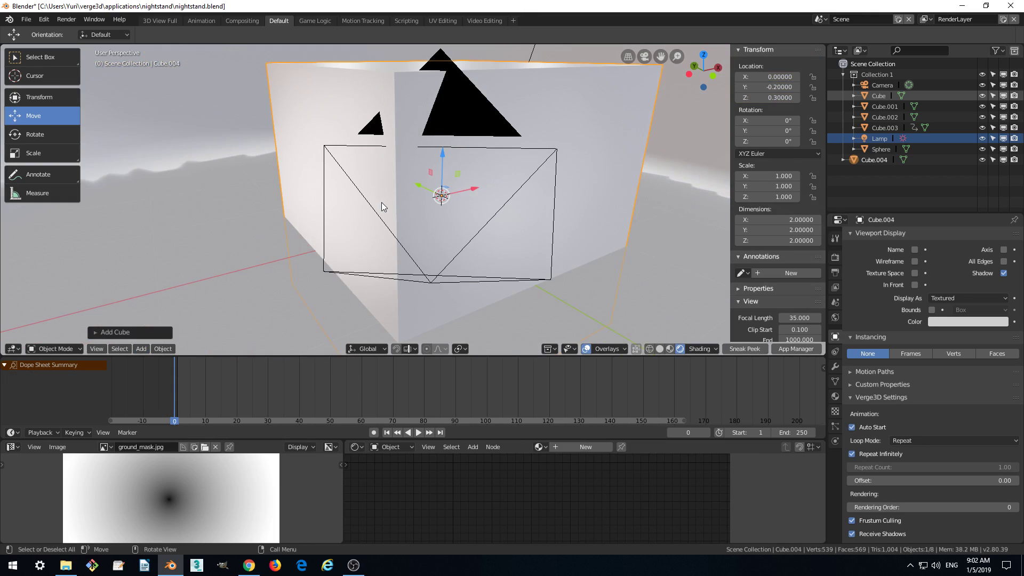
scroll(381, 202, "up", 4)
scroll(382, 203, "down", 4)
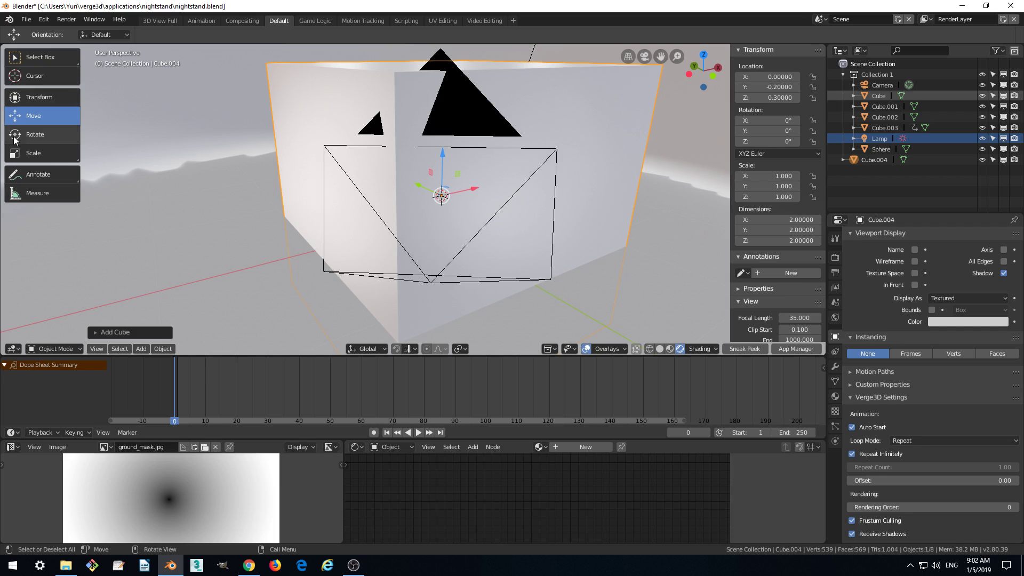
Scale the cube into a thin slab about 0.22 × 0.50 × 0.01
left_click(21, 153)
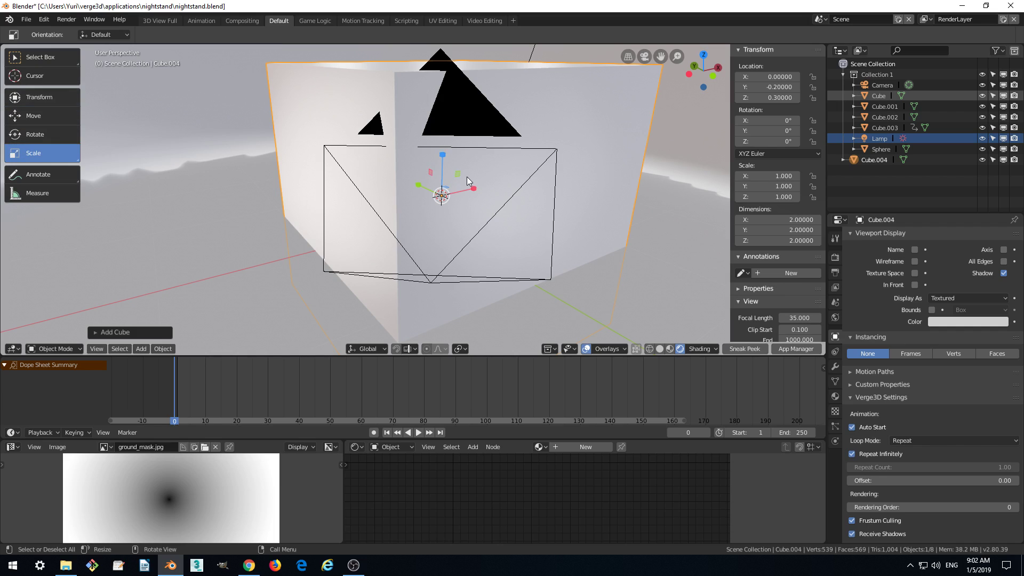
scroll(481, 188, "up", 2)
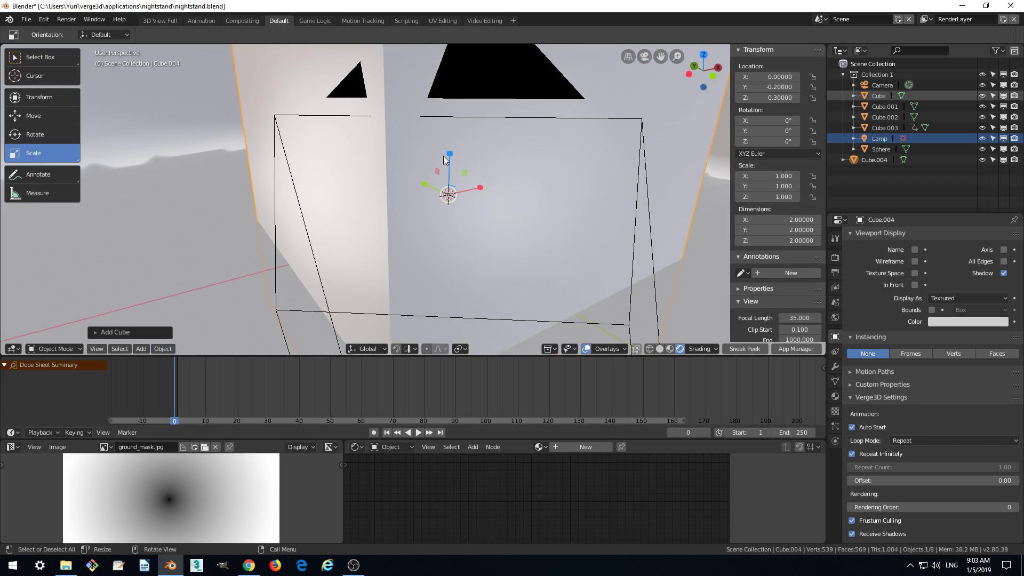
left_click_drag(451, 155, 457, 207)
key("s")
key("x")
left_click(461, 196)
middle_click_drag(457, 202, 459, 188)
left_click_drag(473, 154, 469, 179)
scroll(498, 191, "up", 2)
middle_click_drag(498, 191, 524, 210)
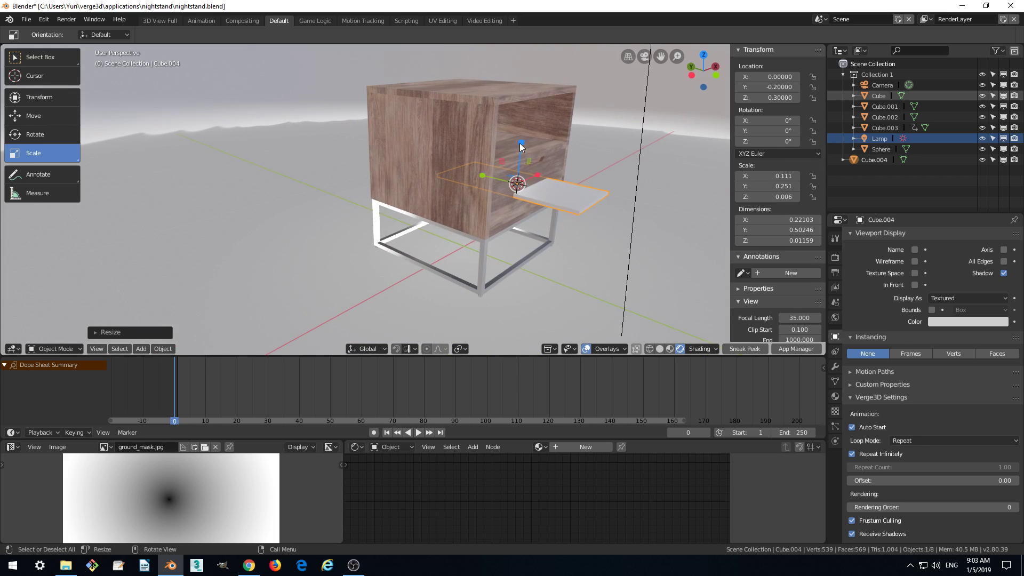
left_click_drag(521, 144, 521, 152)
scroll(559, 225, "down", 2)
middle_click_drag(558, 225, 392, 184)
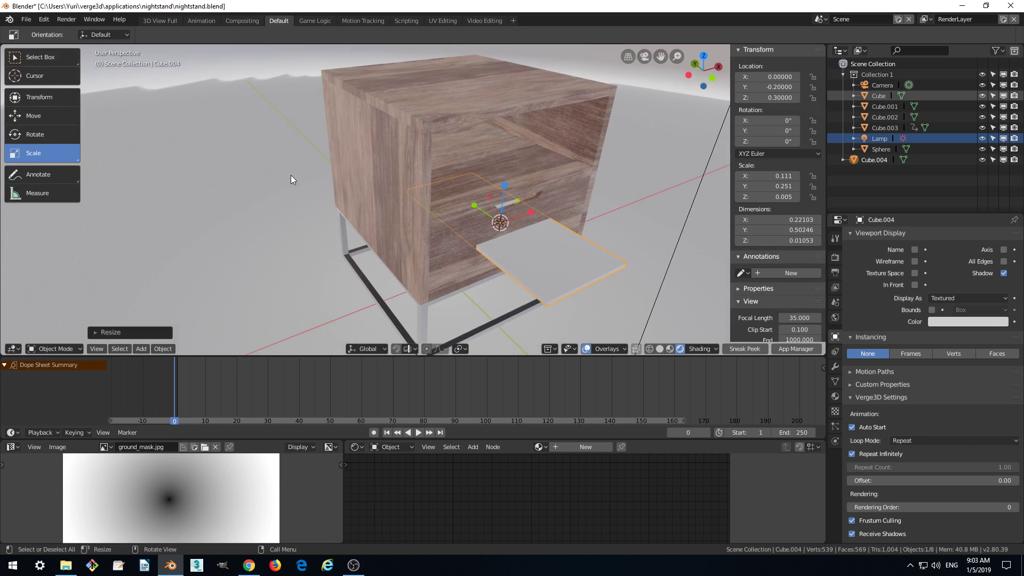
Move the slab off the nightstand to the lower right and down toward the floor
left_click(33, 115)
scroll(296, 184, "down", 2)
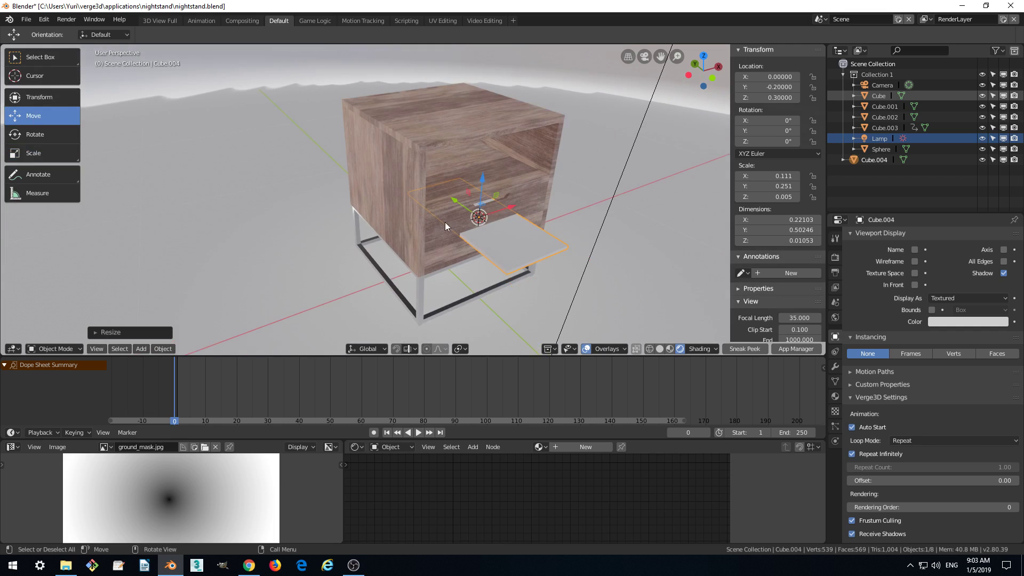
middle_click_drag(454, 225, 482, 195)
left_click_drag(482, 195, 607, 248)
middle_click_drag(608, 248, 538, 223)
left_click_drag(520, 184, 517, 214)
left_click_drag(546, 247, 575, 253)
Settle the slab just above the floor at Z 0.00553 and turn it 18.8° around Z
scroll(561, 261, "up", 2)
middle_click_drag(561, 261, 552, 228)
left_click_drag(556, 231, 588, 224)
scroll(601, 260, "up", 2)
middle_click_drag(602, 256, 607, 209)
left_click_drag(632, 174, 633, 169)
middle_click_drag(614, 226, 558, 274)
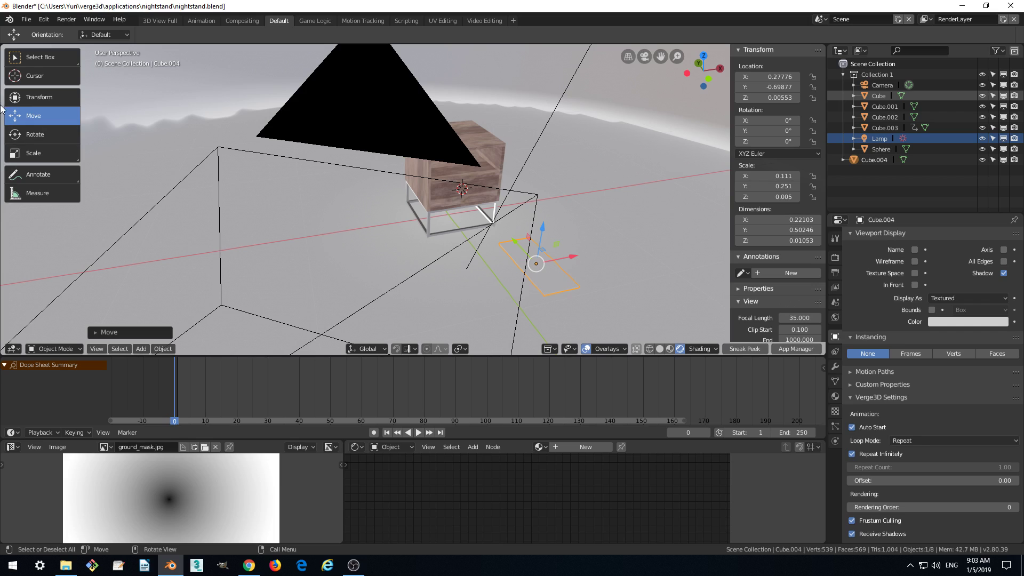
left_click(14, 135)
left_click_drag(536, 284, 541, 287)
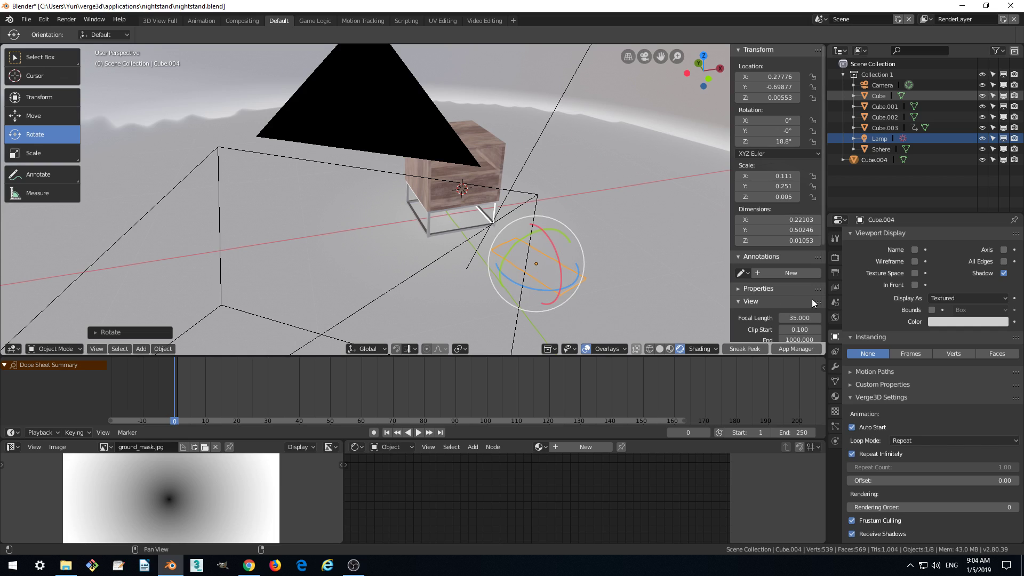
Assign the existing wood1 material to the plank Cube.004
left_click(835, 396)
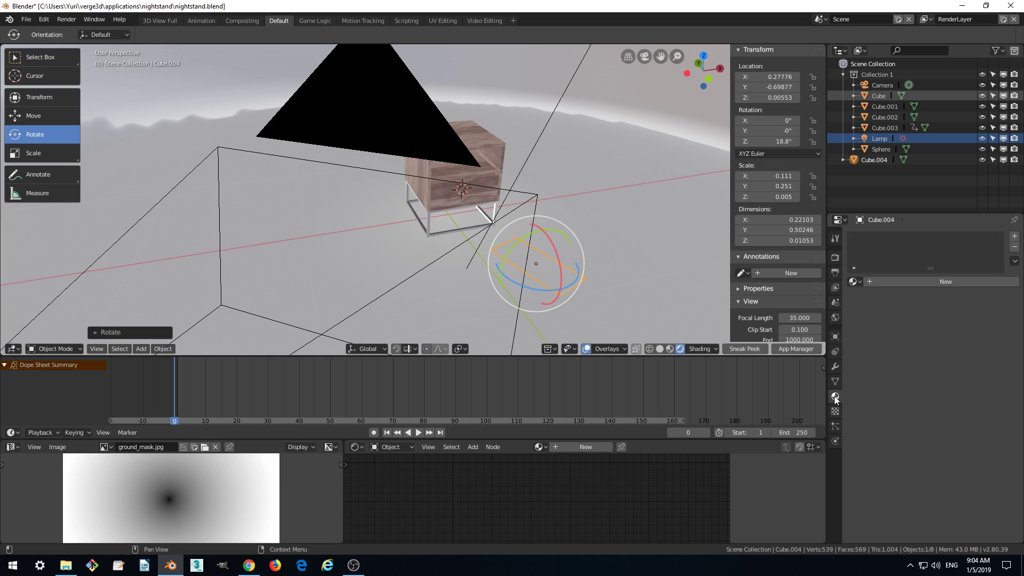
left_click(852, 282)
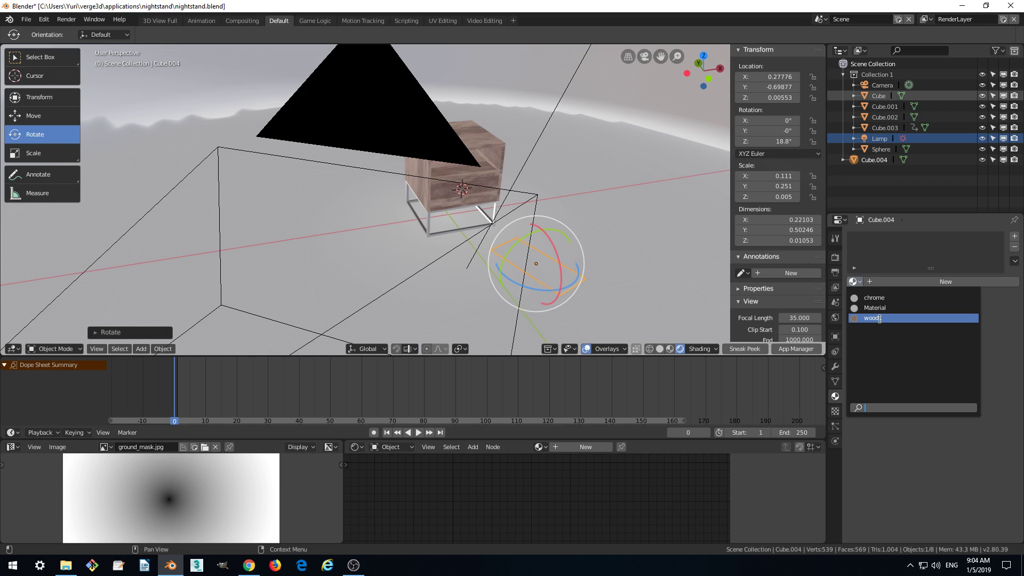
left_click(880, 319)
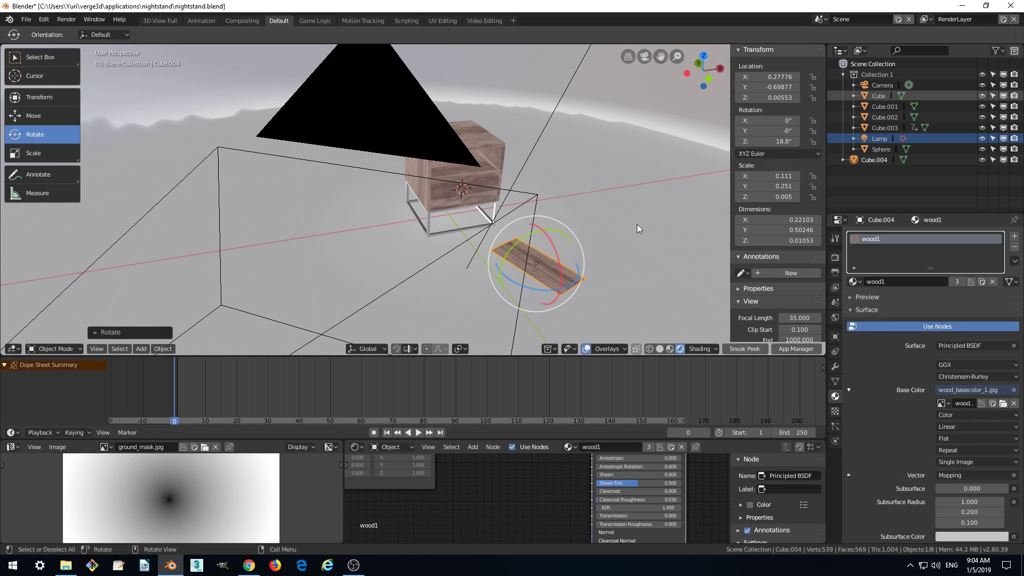
middle_click_drag(636, 223, 637, 224)
Rename the dome Sphere's material to 'sphere', then reselect Cube.004
left_click(608, 129)
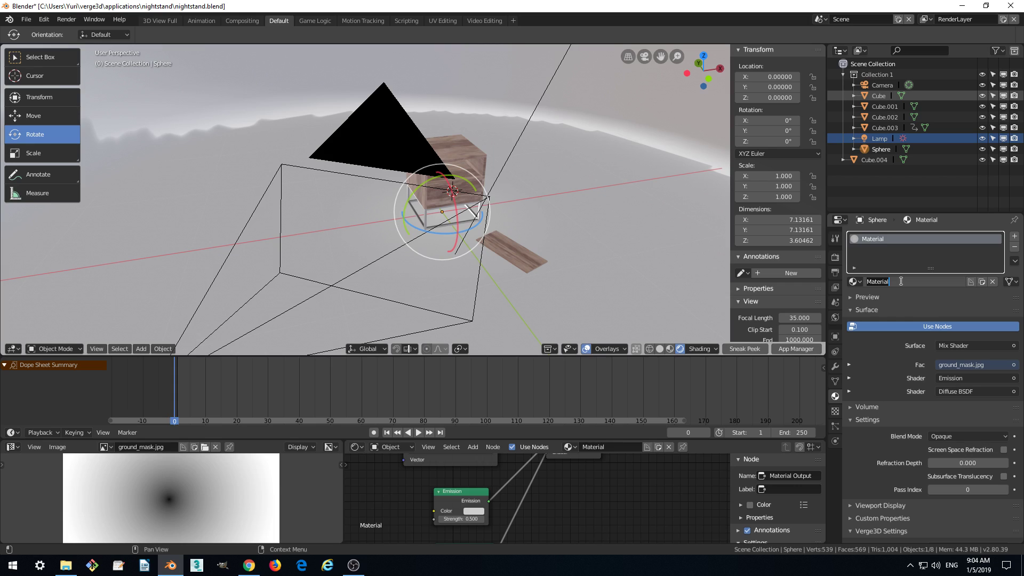
type("sphere")
key("Return")
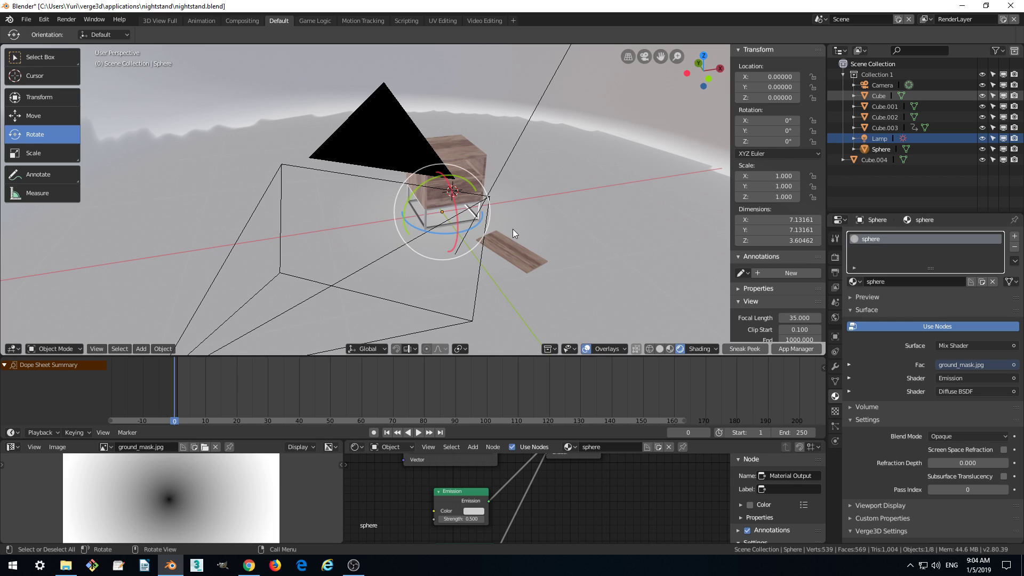
scroll(530, 245, "up", 2)
left_click(556, 260)
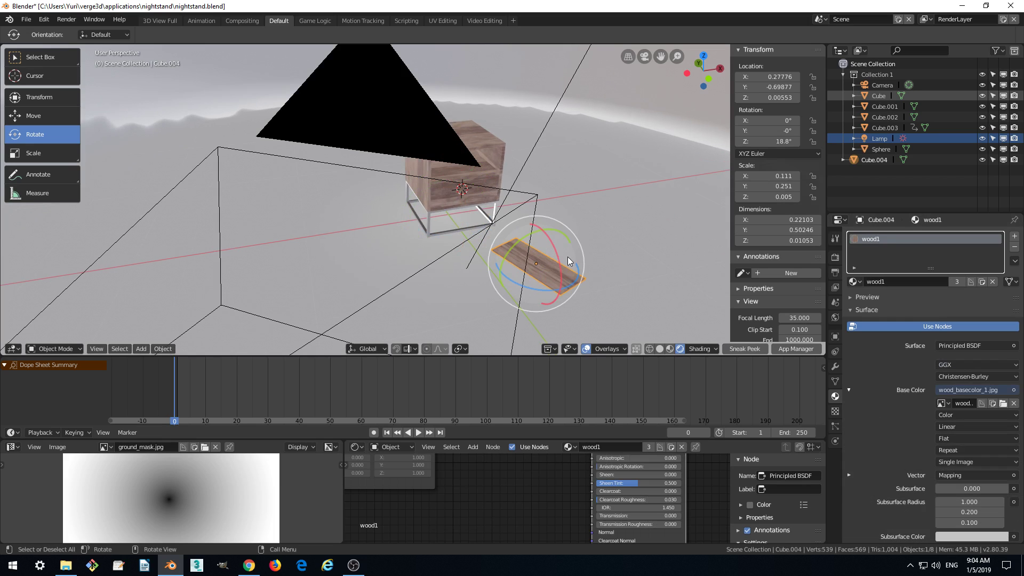
middle_click_drag(556, 260, 592, 254)
Launch the Sneak Peek preview and orbit to a higher view of the plank beside the nightstand
left_click(737, 348)
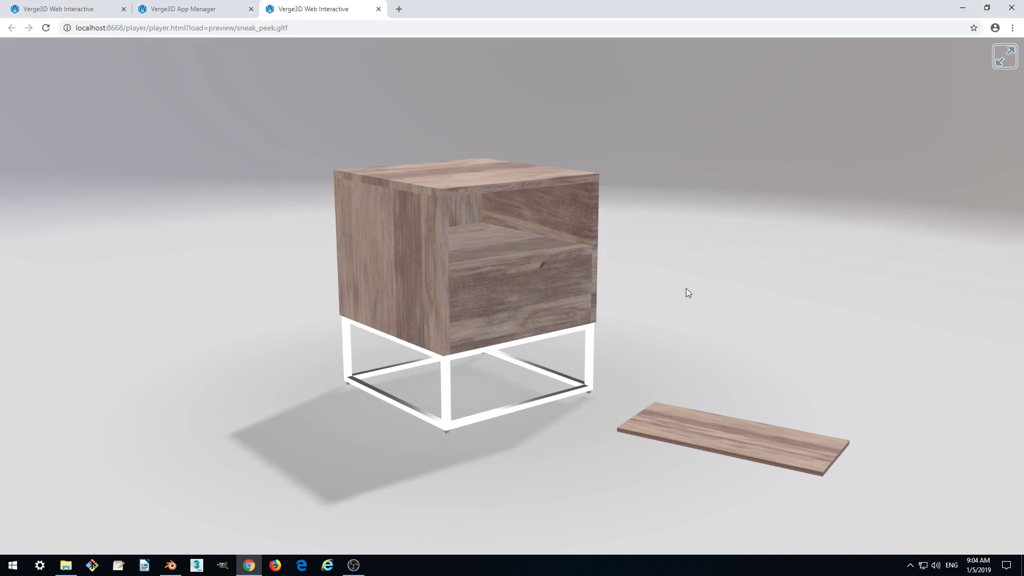
left_click_drag(685, 288, 660, 415)
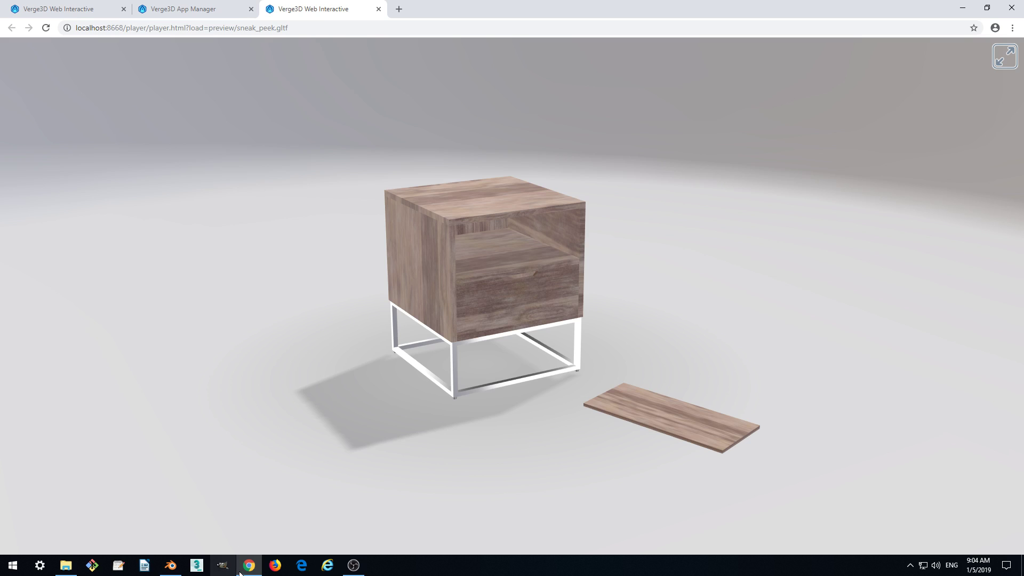
mouse_move(248, 569)
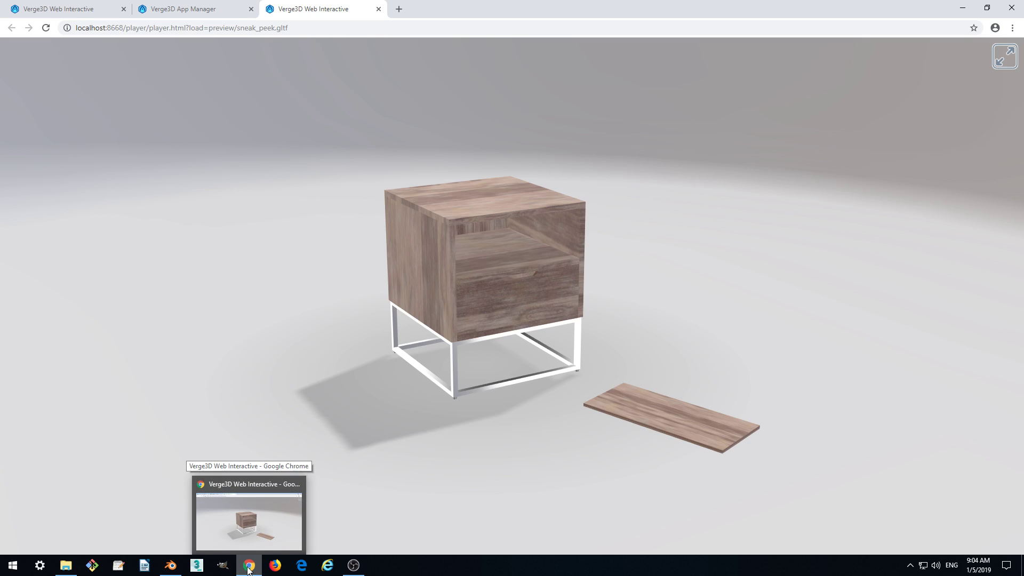
Return to Blender, orbit around the nightstand and plank, pick the Scale tool, open the Object menu
left_click(172, 566)
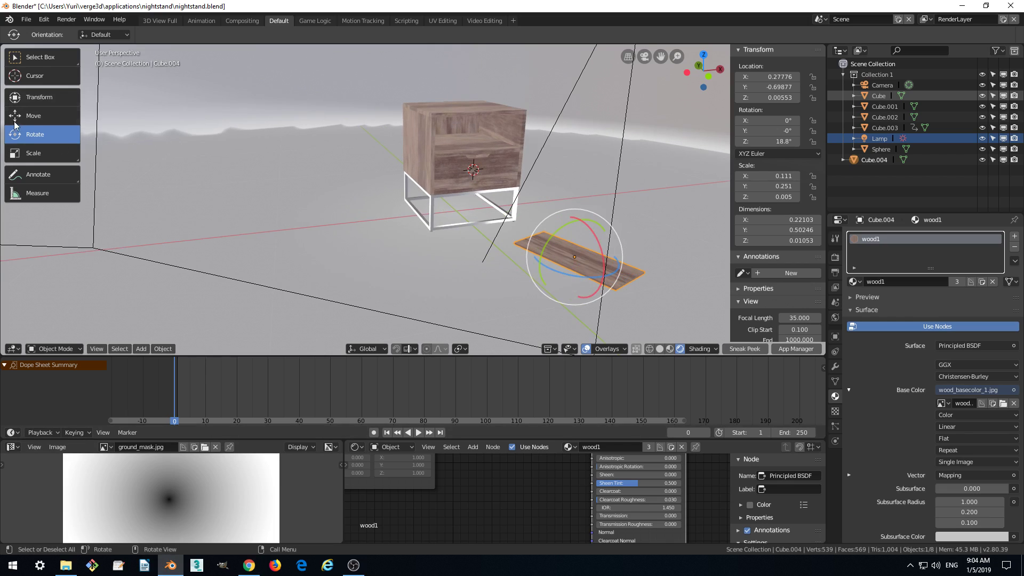
middle_click_drag(352, 192, 648, 270)
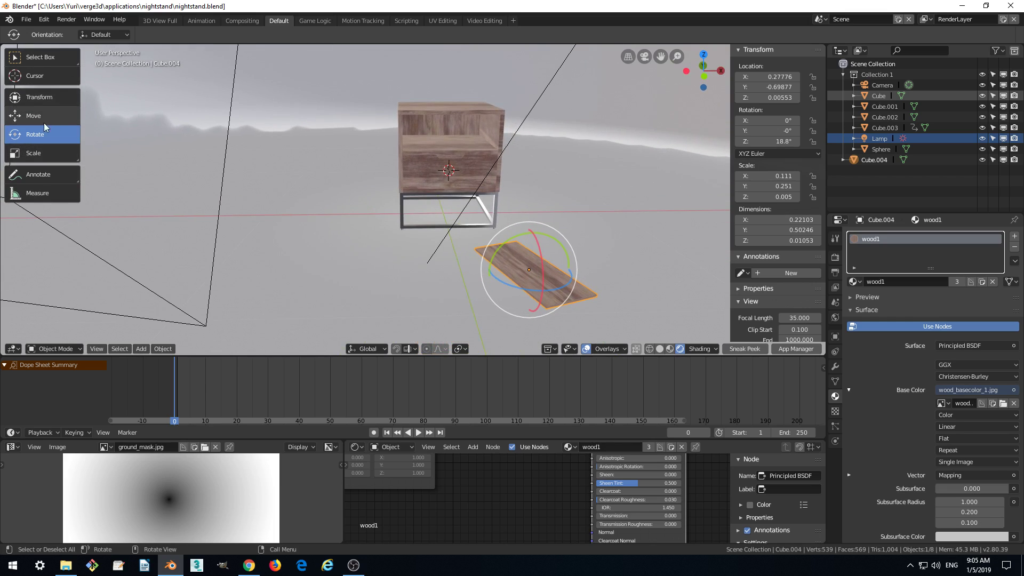
left_click(33, 153)
middle_click_drag(526, 269, 572, 288)
middle_click_drag(206, 188, 79, 133)
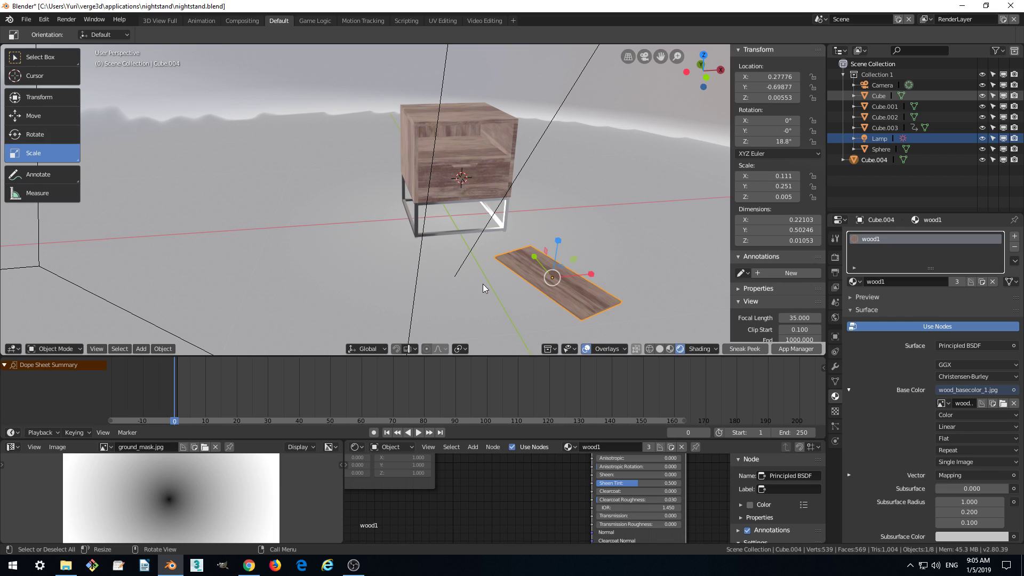
left_click(161, 348)
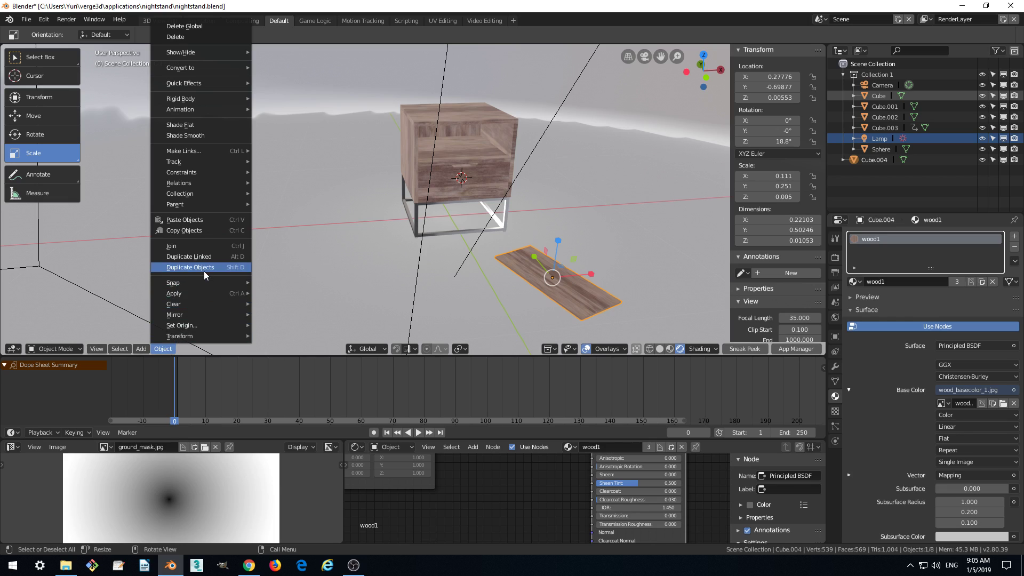
Duplicate the plank in place and slide the copy along X to 0.53008
left_click(235, 269)
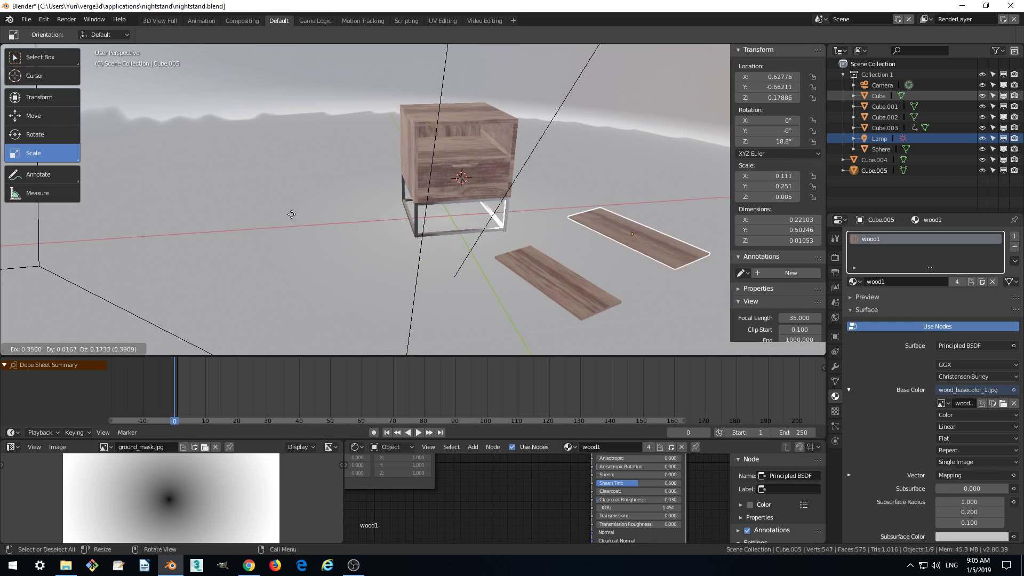
right_click(264, 229)
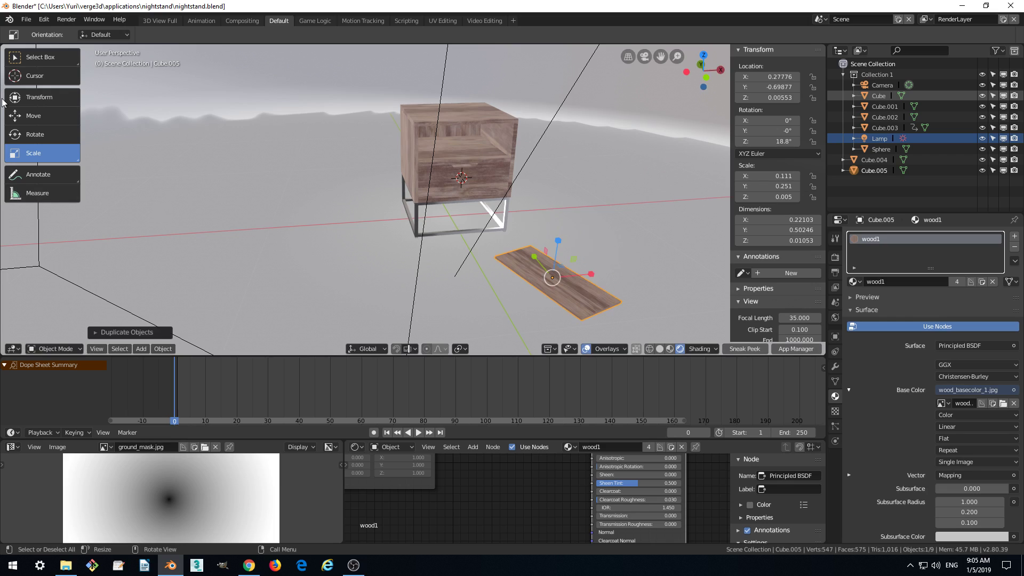
left_click(21, 115)
left_click_drag(590, 274, 629, 286)
middle_click_drag(629, 287, 596, 280)
left_click_drag(596, 280, 563, 273)
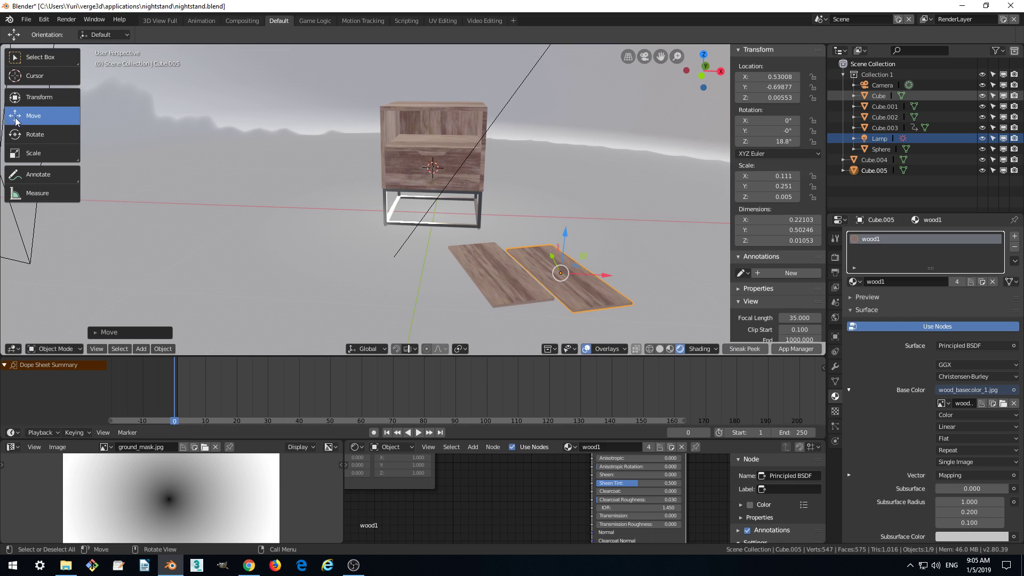
Tilt the copy 2.43° on X, turn it to 47.1° on Z, and raise it to Z 0.01217
left_click(16, 134)
mouse_move(561, 239)
left_mouse_down()
mouse_move(571, 242)
mouse_move(562, 231)
mouse_move(560, 263)
mouse_move(561, 242)
mouse_move(554, 251)
left_mouse_up()
middle_click_drag(539, 300, 629, 248)
left_click_drag(663, 218, 656, 206)
middle_click_drag(640, 229, 608, 282)
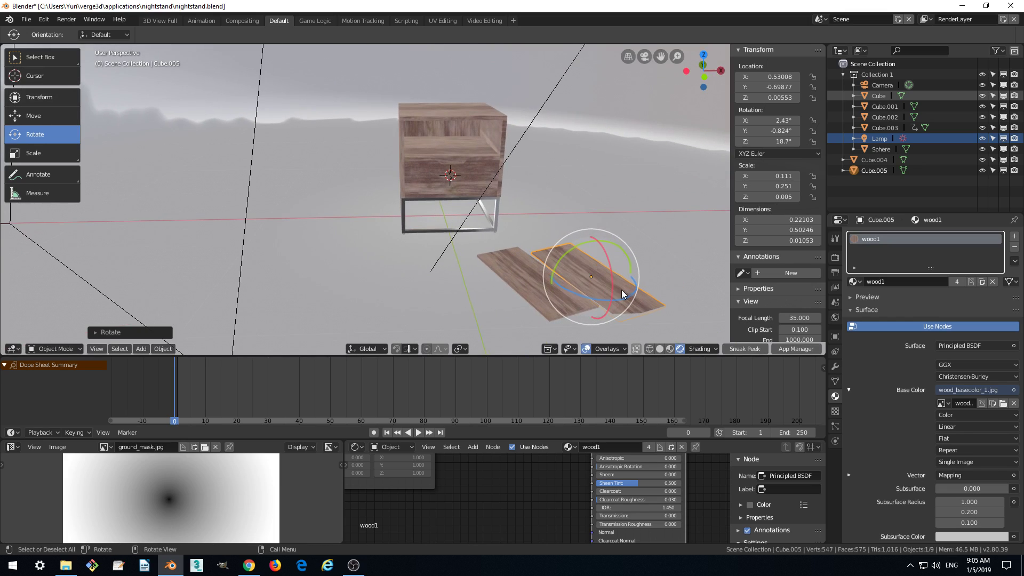
left_click_drag(588, 297, 501, 262)
middle_click_drag(500, 261, 463, 235)
left_click(40, 115)
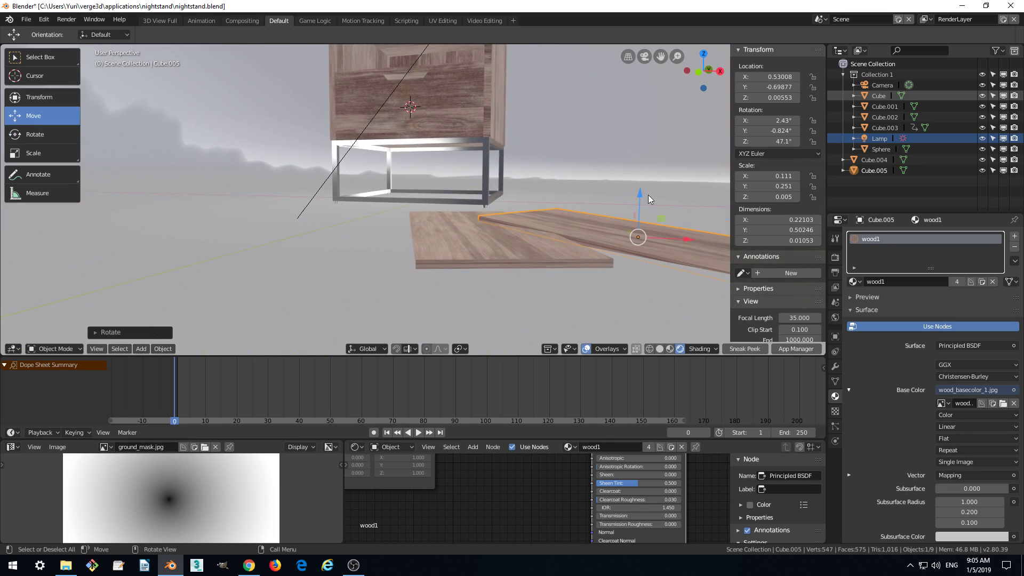
left_click_drag(648, 194, 632, 192)
middle_click_drag(632, 192, 554, 272)
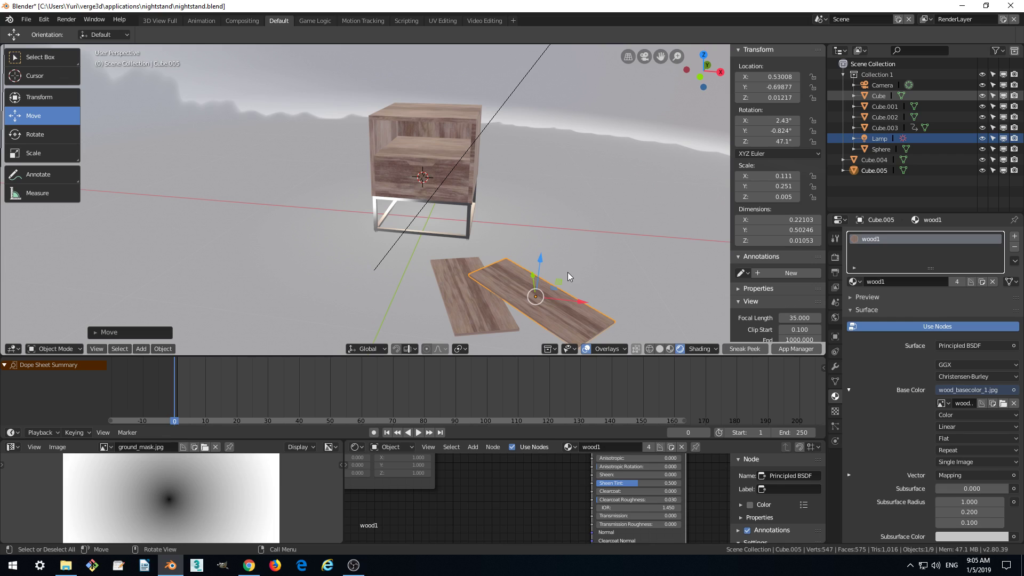
Remove and reassign the wood1 material on the copied plank Cube.005
middle_click_drag(567, 272, 599, 248)
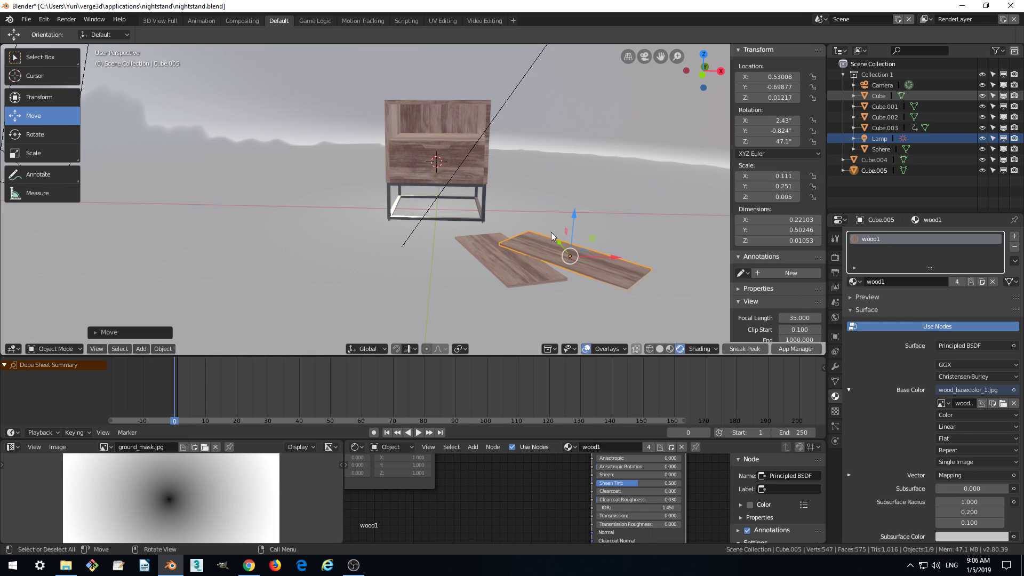
scroll(551, 232, "down", 2)
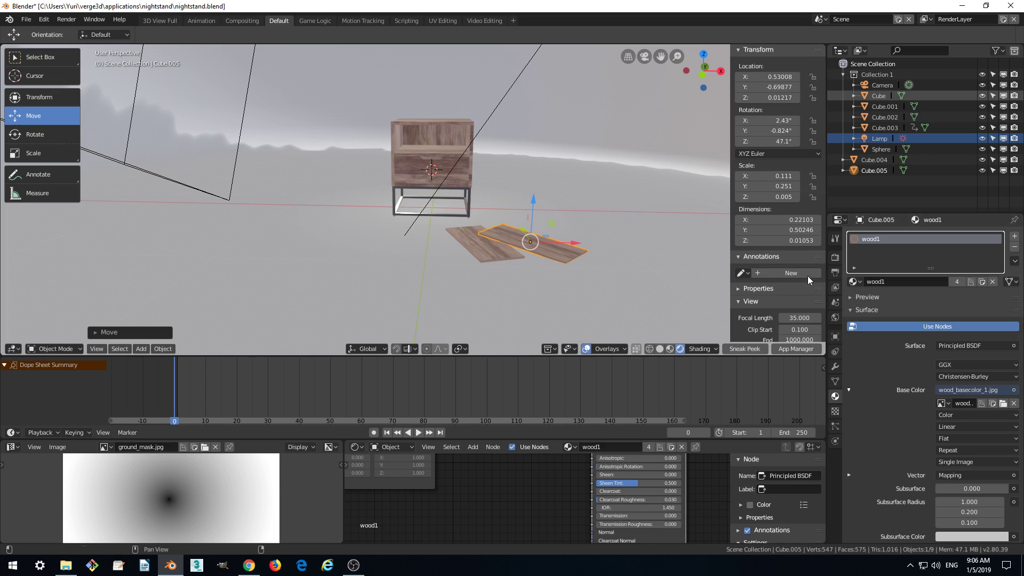
left_click(992, 282)
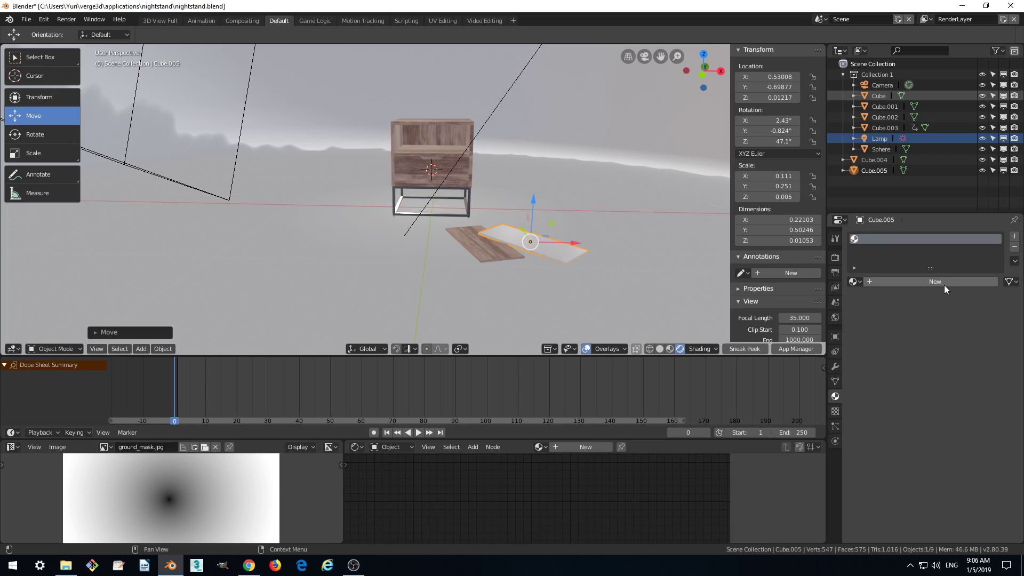
left_click(853, 282)
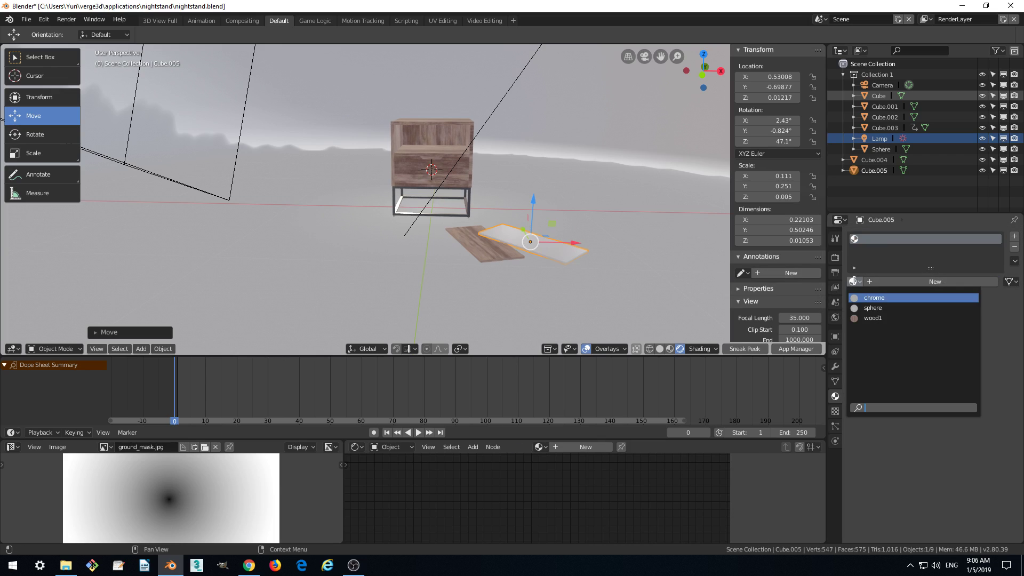
left_click(885, 318)
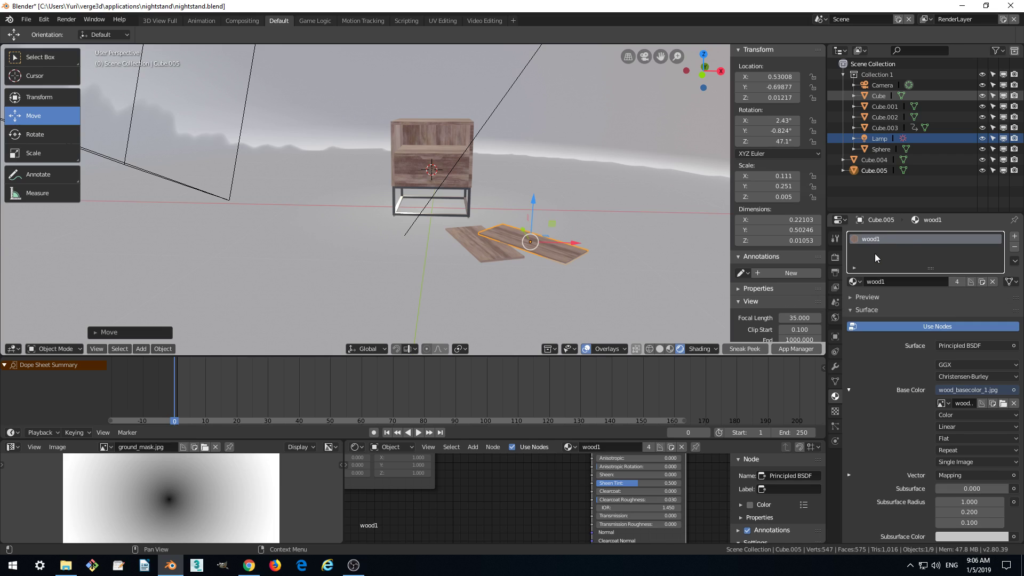
middle_click_drag(645, 241, 656, 243)
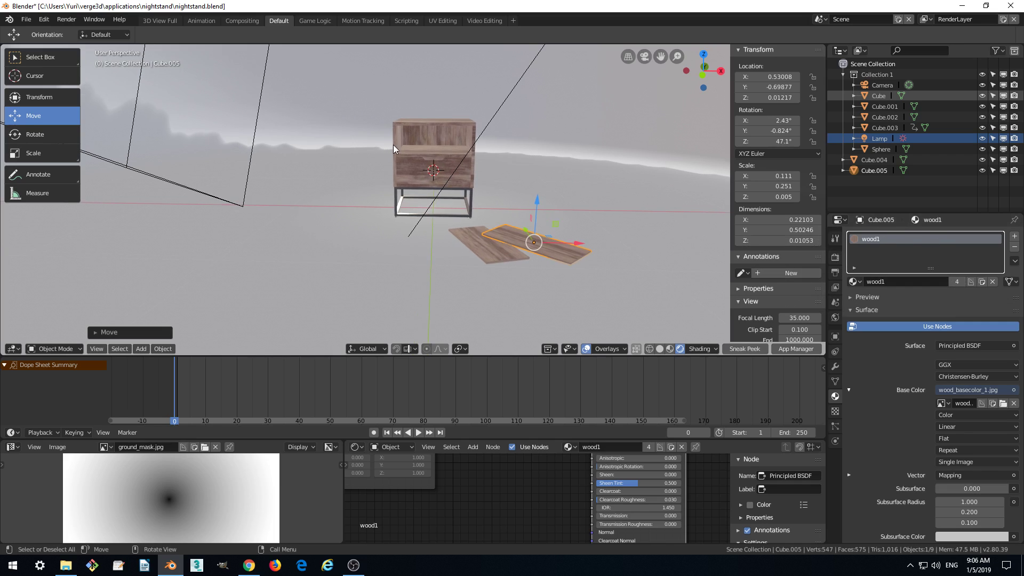
middle_click_drag(398, 145, 437, 129)
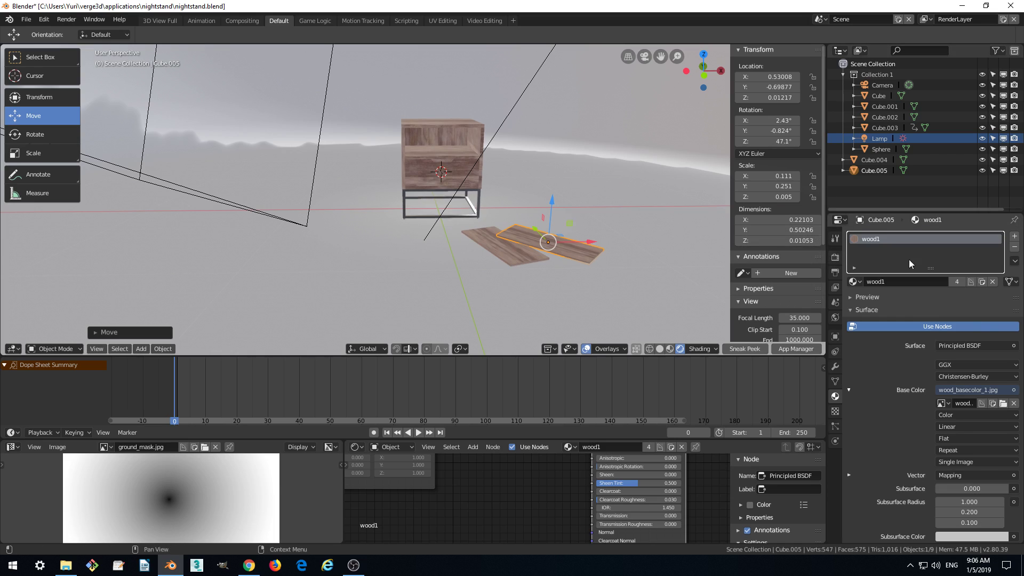
Make Cube.005's material a single-user copy and rename it from wood1.001 to wood2
left_click(958, 281)
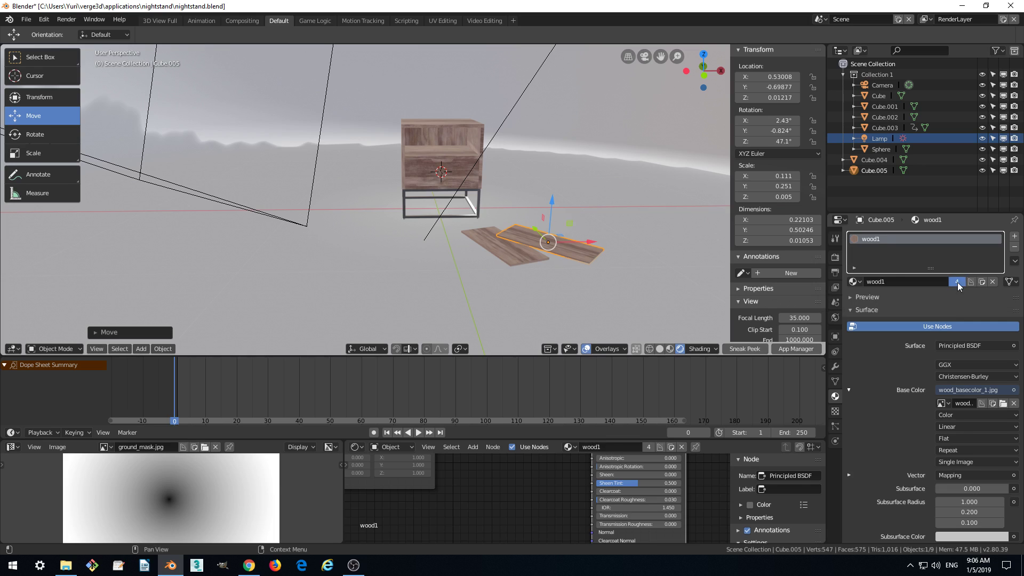
left_click(916, 280)
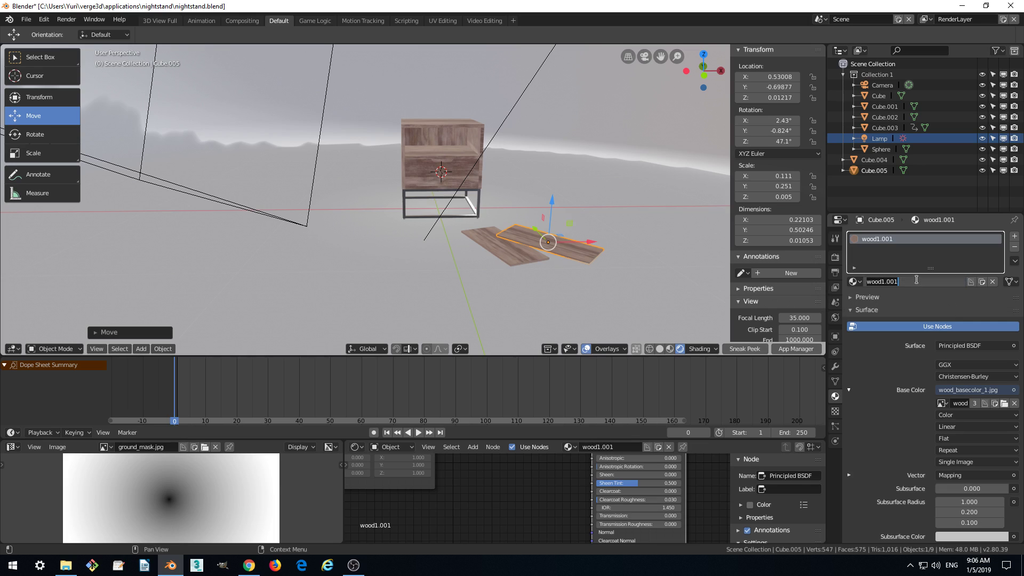
key("End")
key("BackSpace")
key("BackSpace")
key("BackSpace")
key("BackSpace")
key("BackSpace")
type("2")
key("Return")
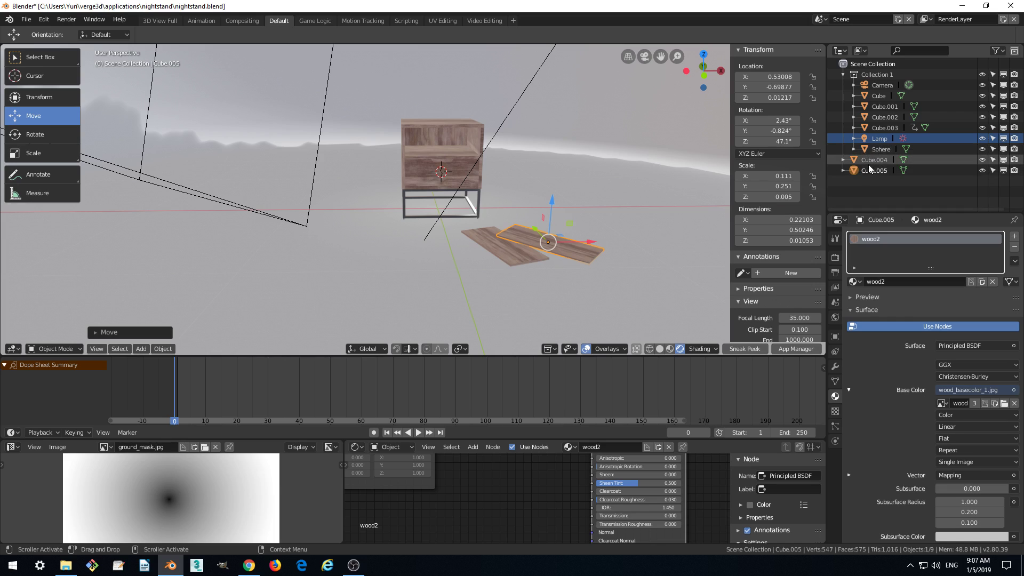
Rename the left plank Cube.004 to plank_wood_1 in its Object properties
right_click(511, 251)
key("Escape")
left_click(536, 254)
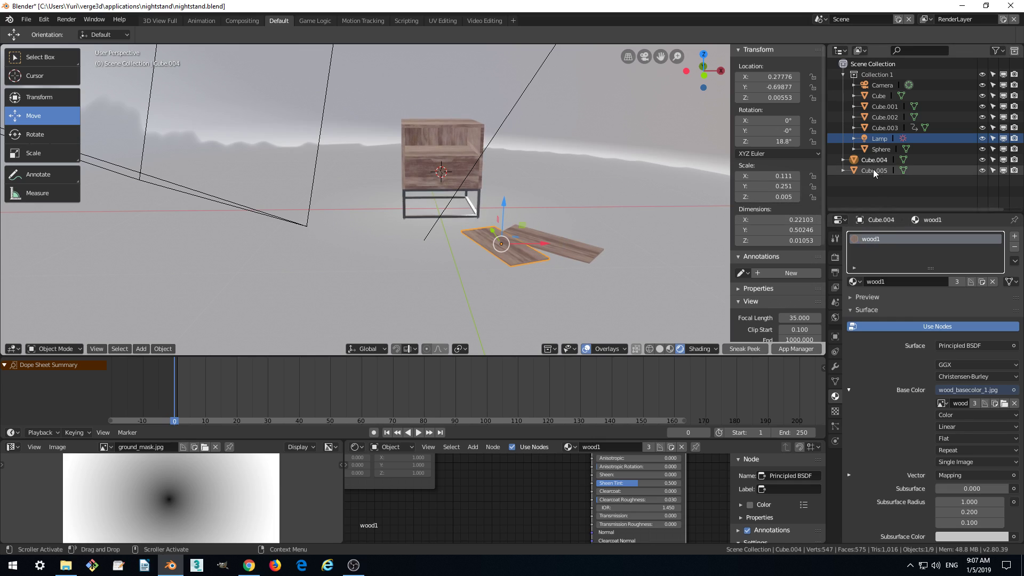
left_click(835, 337)
scroll(902, 322, "up", 8)
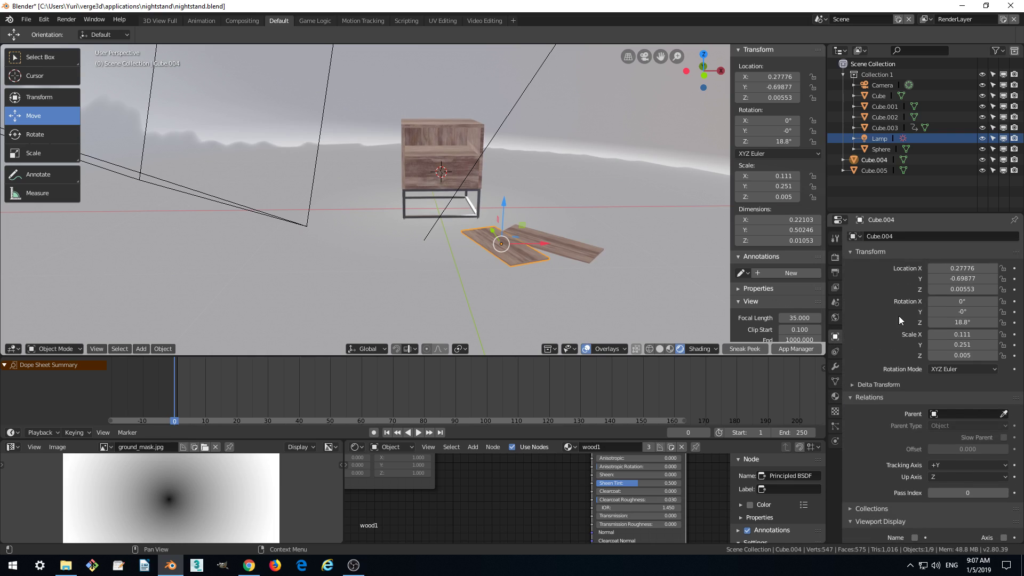
left_click(904, 236)
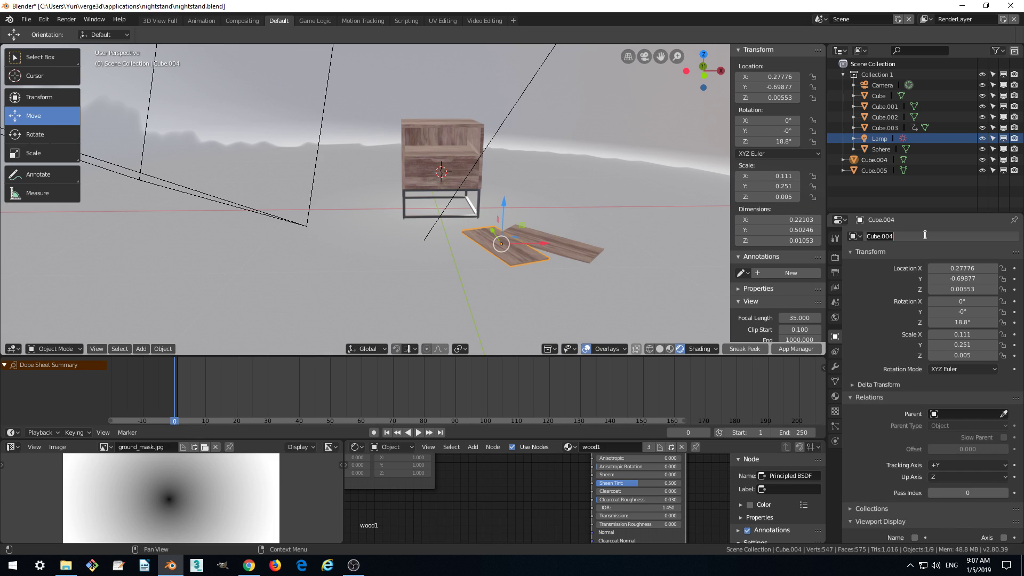
left_click(924, 234)
key("BackSpace")
key("BackSpace")
key("BackSpace")
key("BackSpace")
key("BackSpace")
key("BackSpace")
key("BackSpace")
key("BackSpace")
type("plank+wood")
key("BackSpace")
key("BackSpace")
key("BackSpace")
key("BackSpace")
key("BackSpace")
type("wood_1")
key("Return")
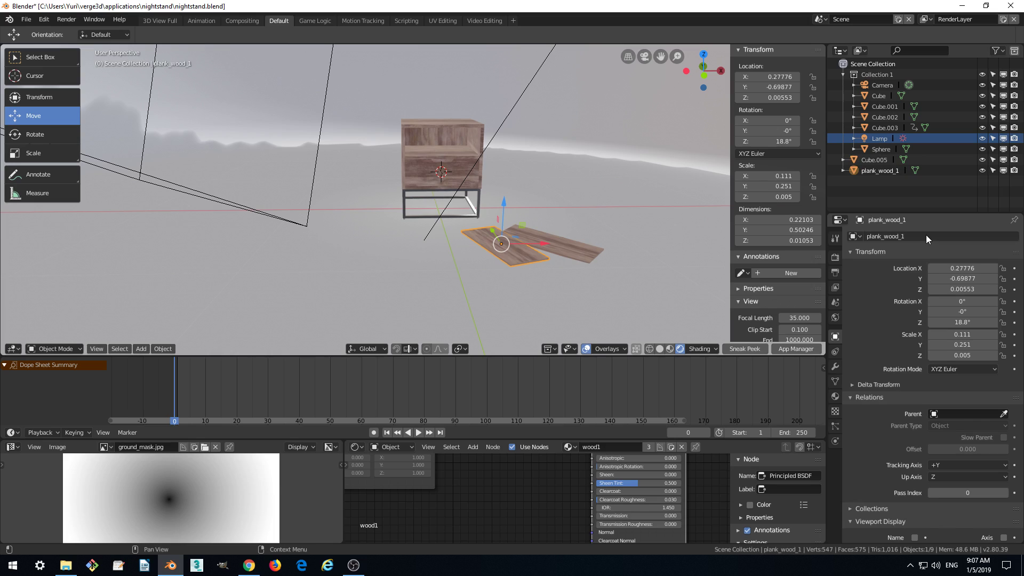
Rename Cube.005 to plank_wood_2 by pasting the copied name and changing the number
left_click(901, 236)
key("ctrl+c")
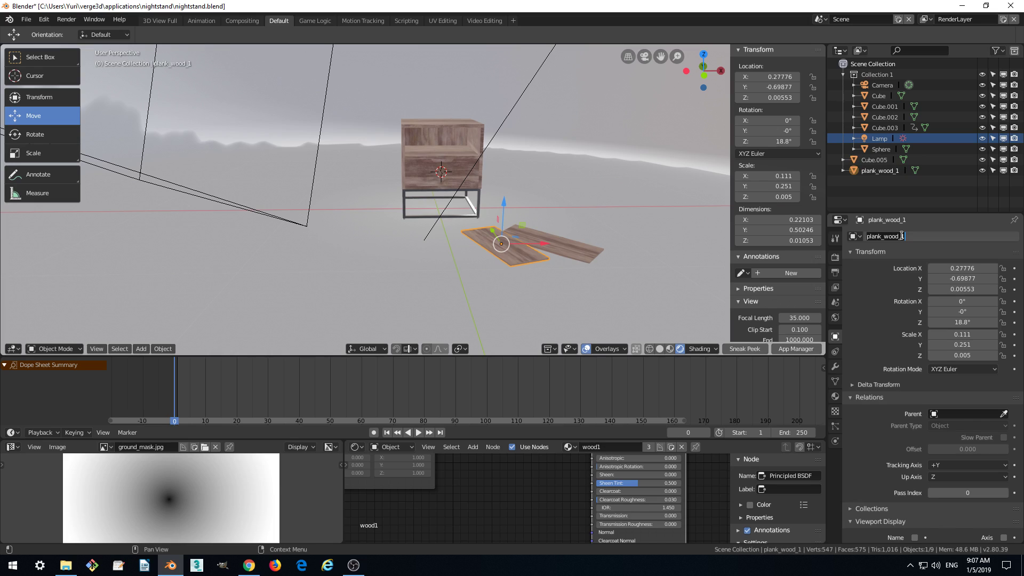
left_click(877, 160)
left_click(876, 160)
left_click(910, 236)
key("ctrl+v")
key("BackSpace")
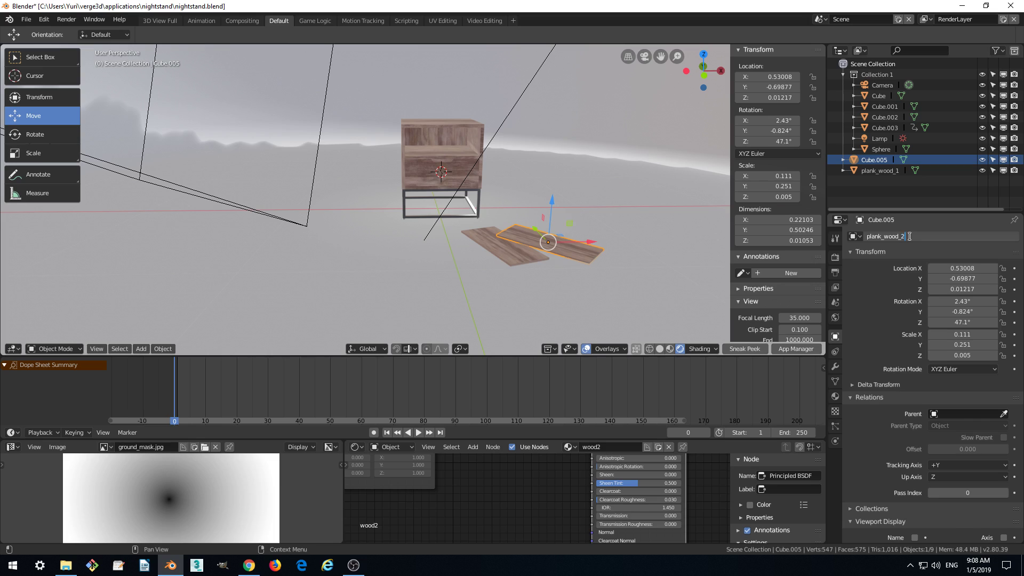
key("Return")
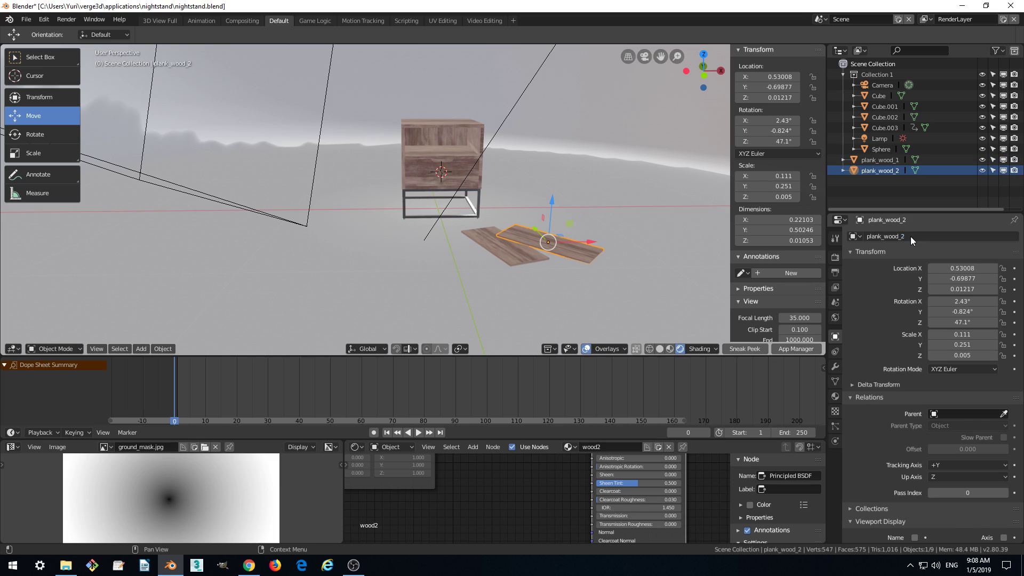
Show plank_wood_2's wood2 material and enlarge the node editor to frame its texture node chain
left_click(835, 317)
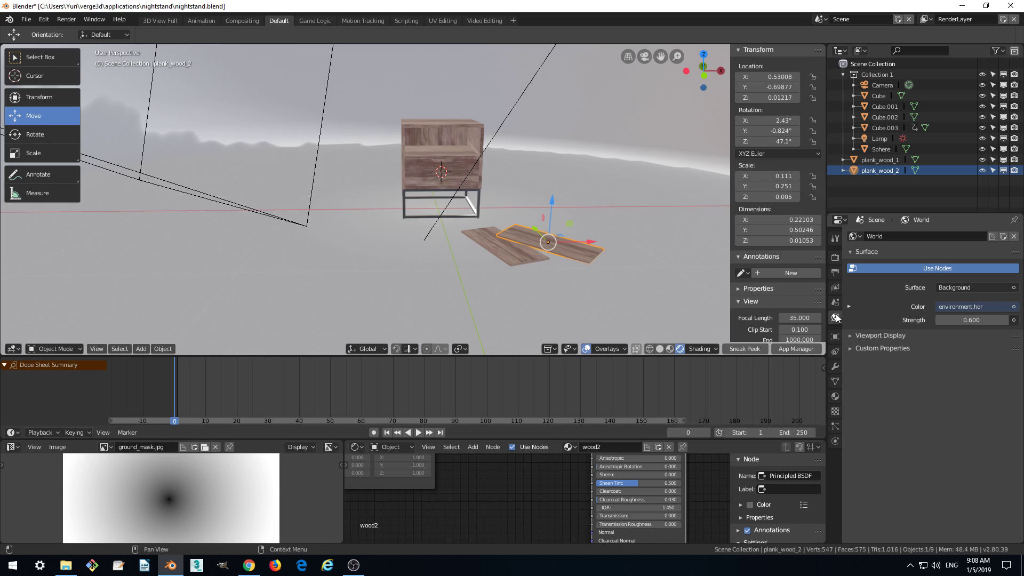
left_click(835, 396)
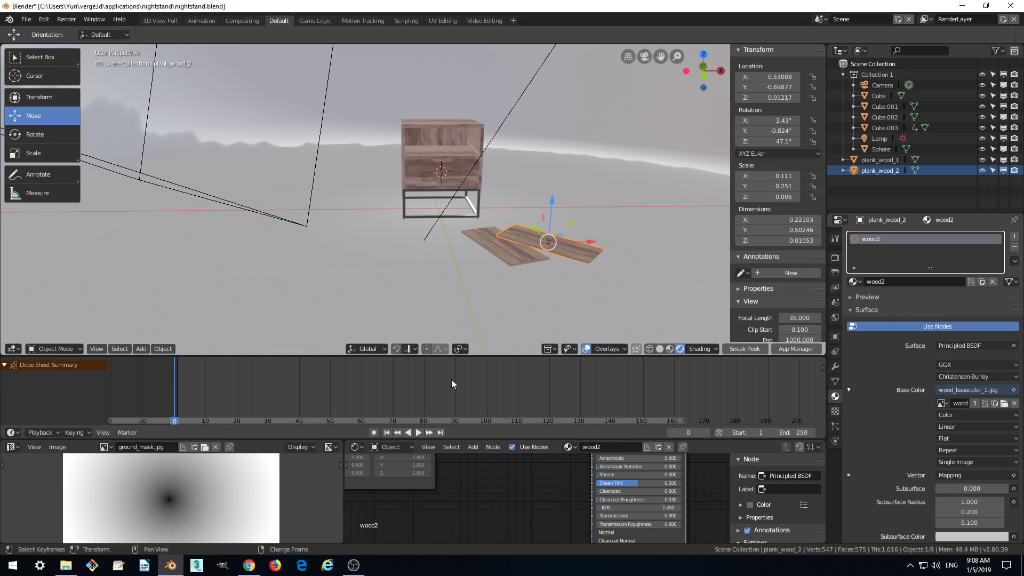
left_click_drag(824, 359, 802, 370)
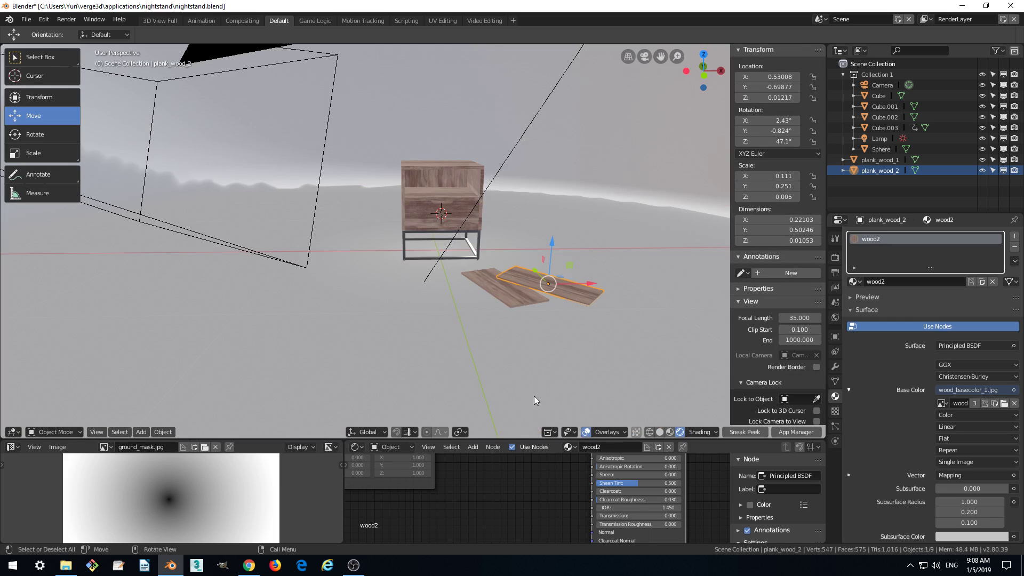
left_click_drag(509, 438, 508, 254)
middle_click_drag(503, 431, 526, 436)
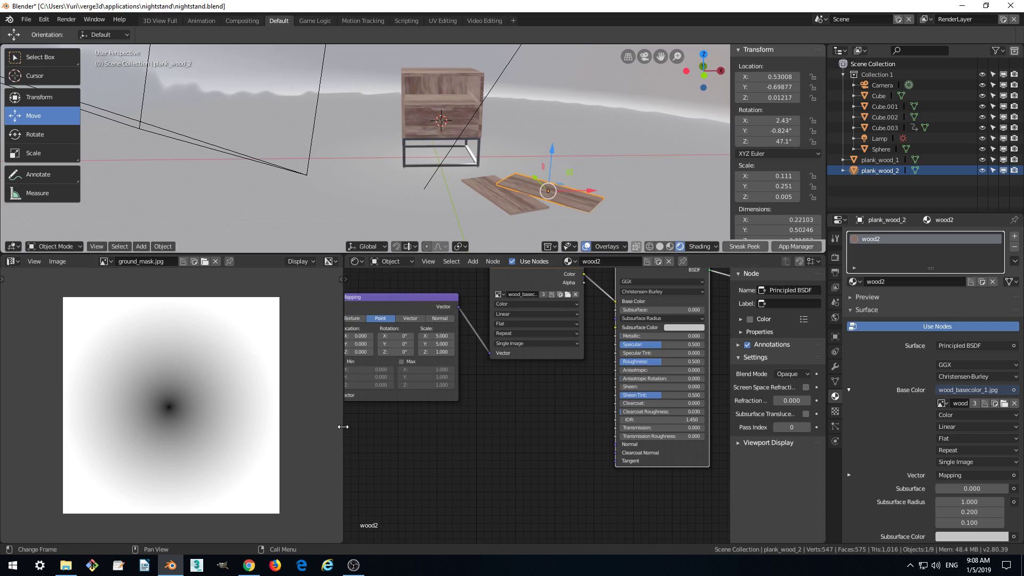
left_click_drag(342, 427, 269, 428)
middle_click_drag(405, 430, 561, 450)
scroll(504, 436, "down", 1)
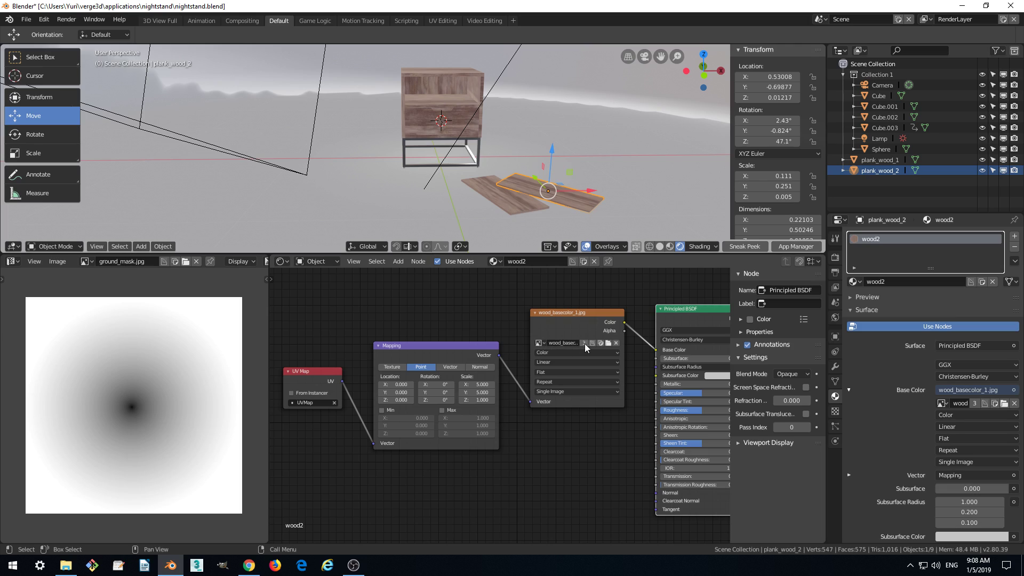
Replace the Image Texture node's image with wood_basecolor_2.jpg
left_click(615, 343)
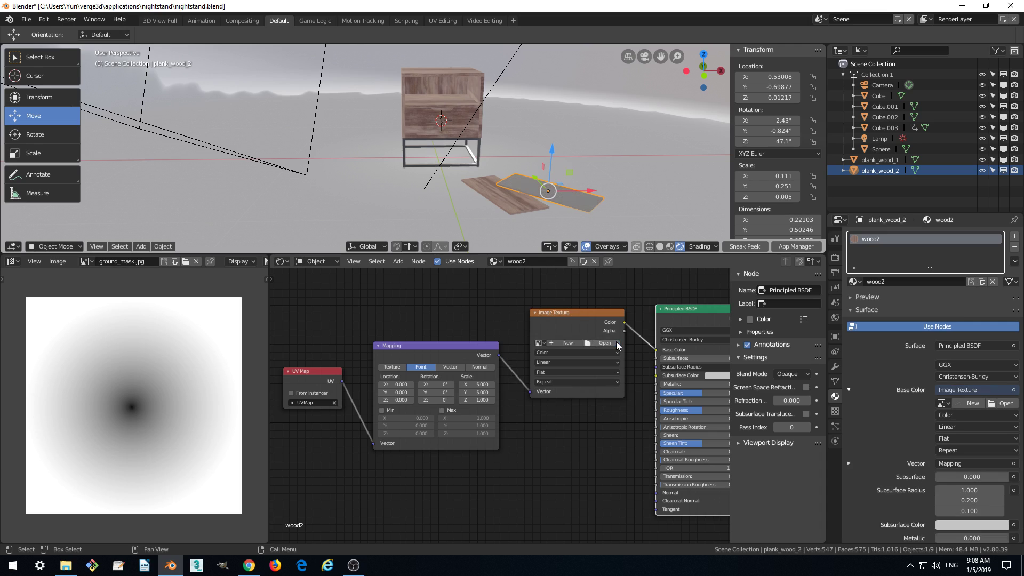
left_click(587, 346)
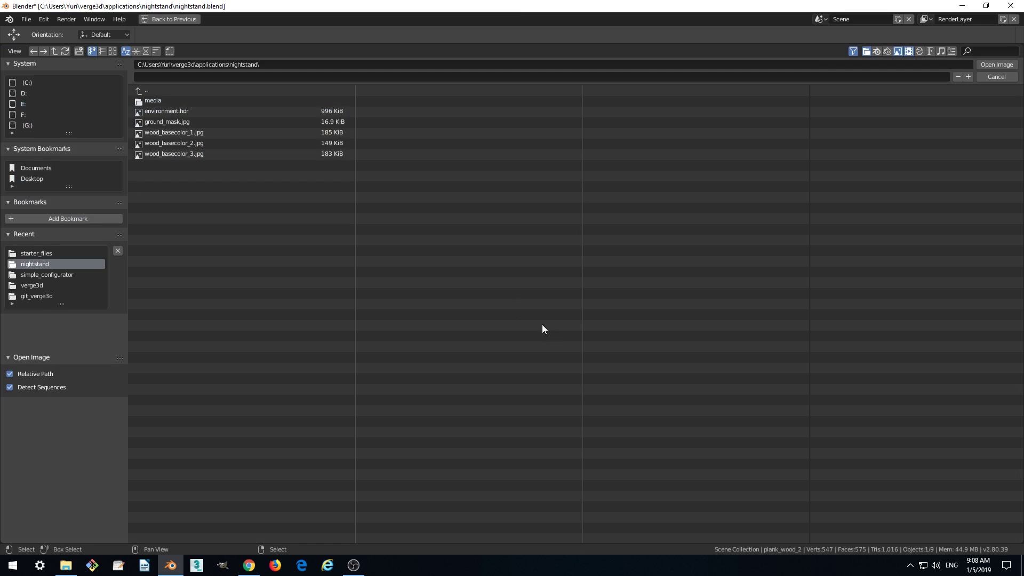
left_click(209, 143)
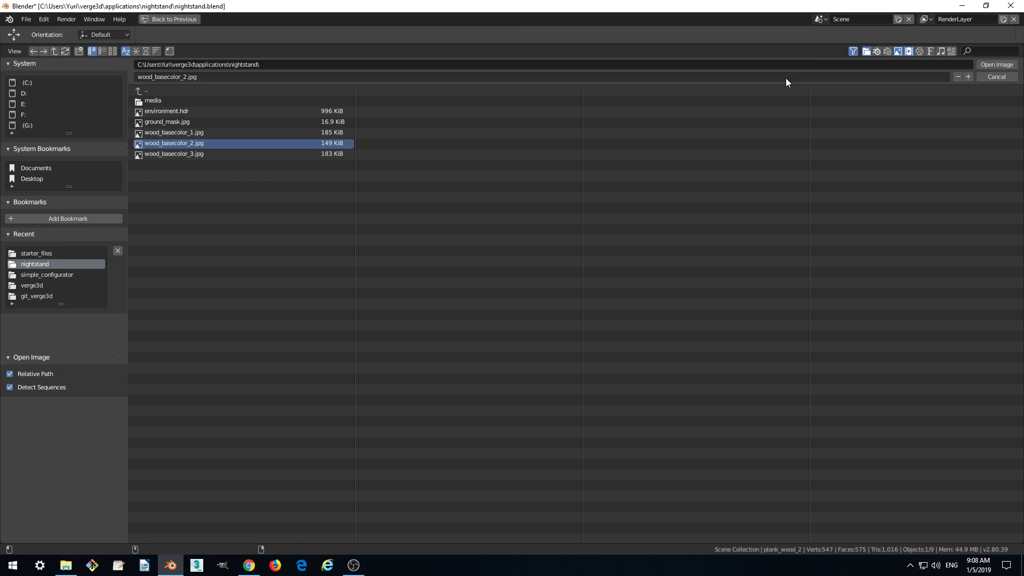
left_click(981, 66)
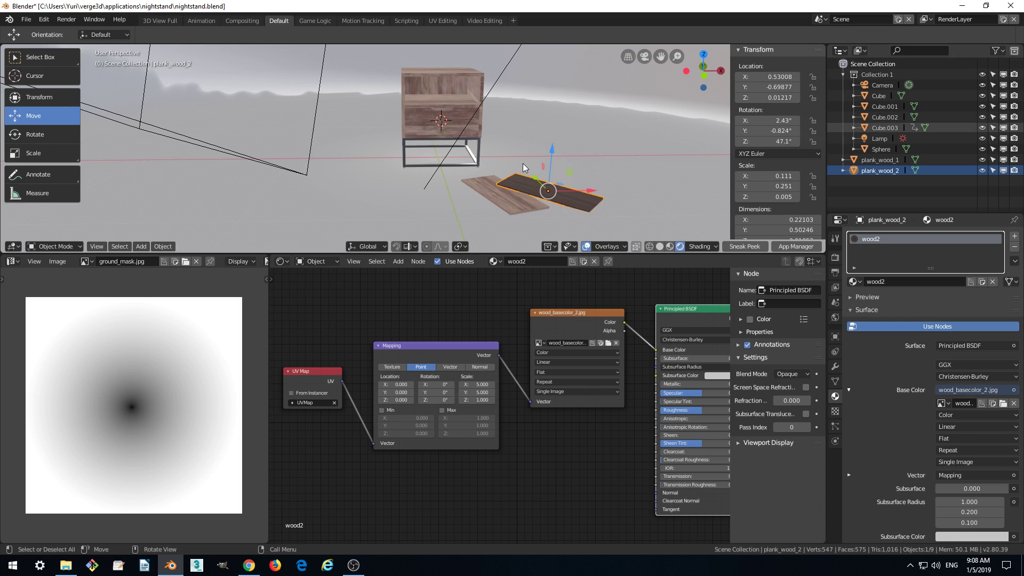
Orbit the viewport and zoom out the node view to check the darker plank
scroll(595, 195, "up", 3)
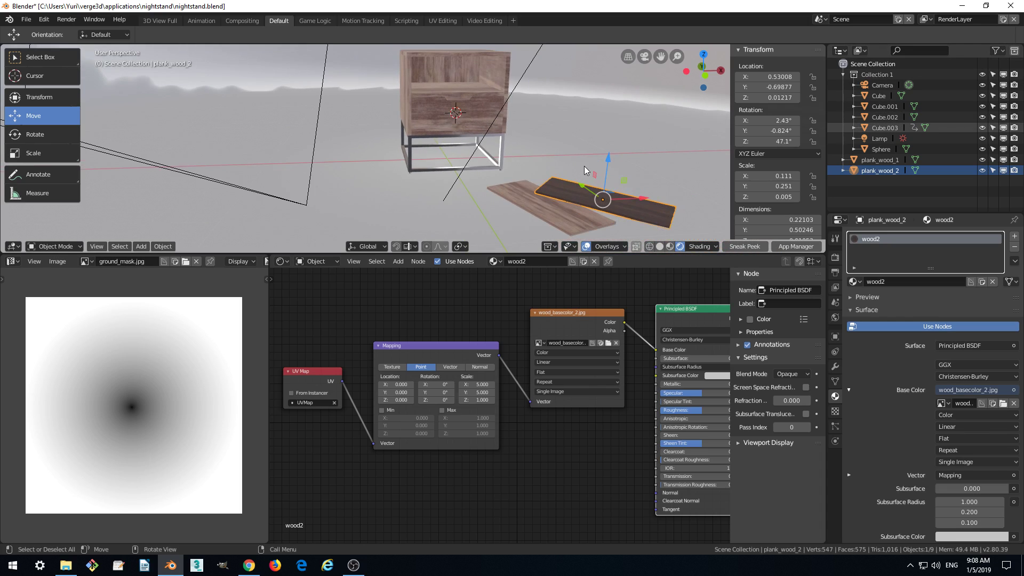
middle_click_drag(649, 181, 599, 181)
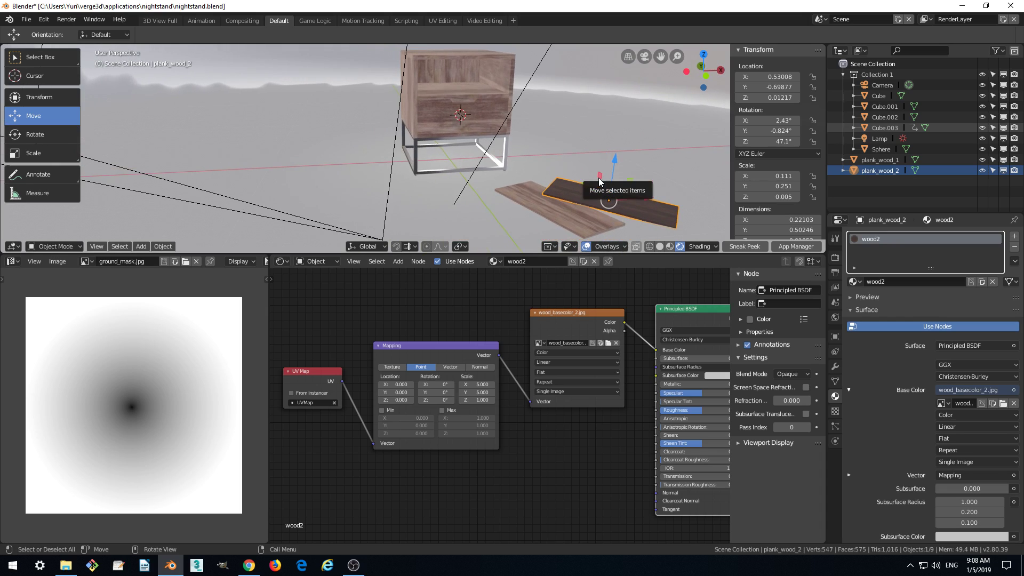
scroll(578, 170, "down", 2)
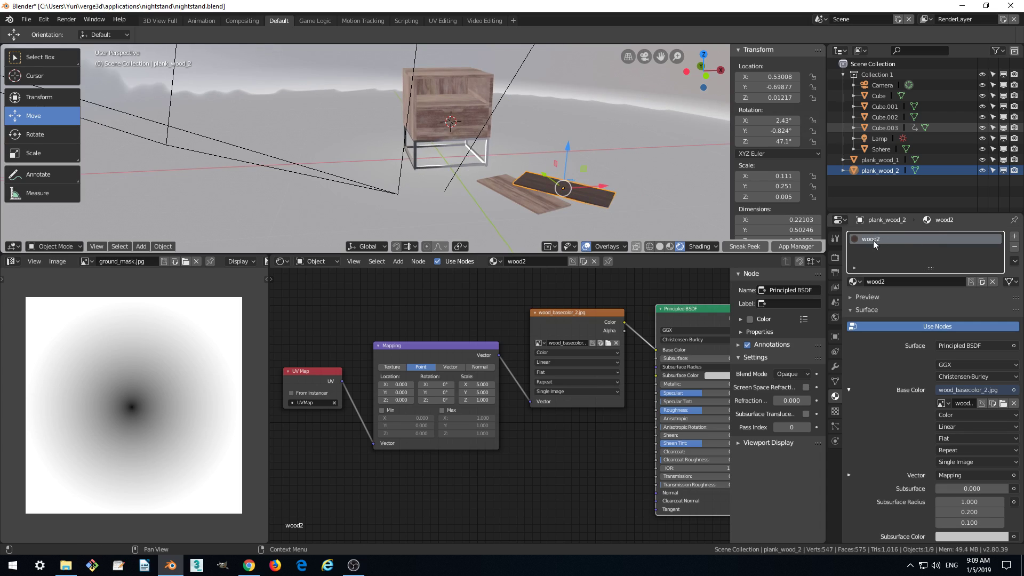
scroll(528, 332, "down", 1)
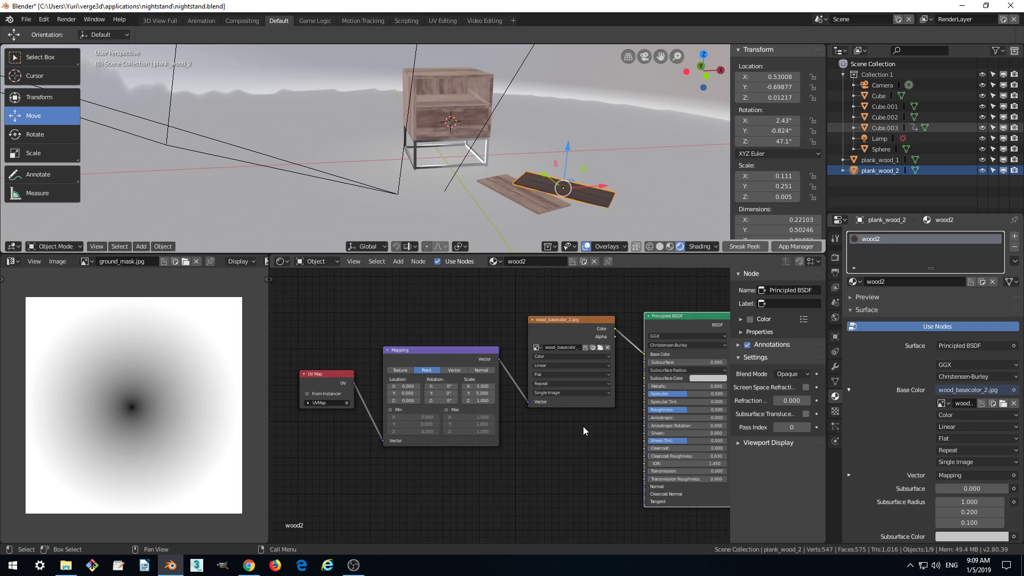
middle_click_drag(583, 427, 514, 427)
scroll(569, 423, "down", 1)
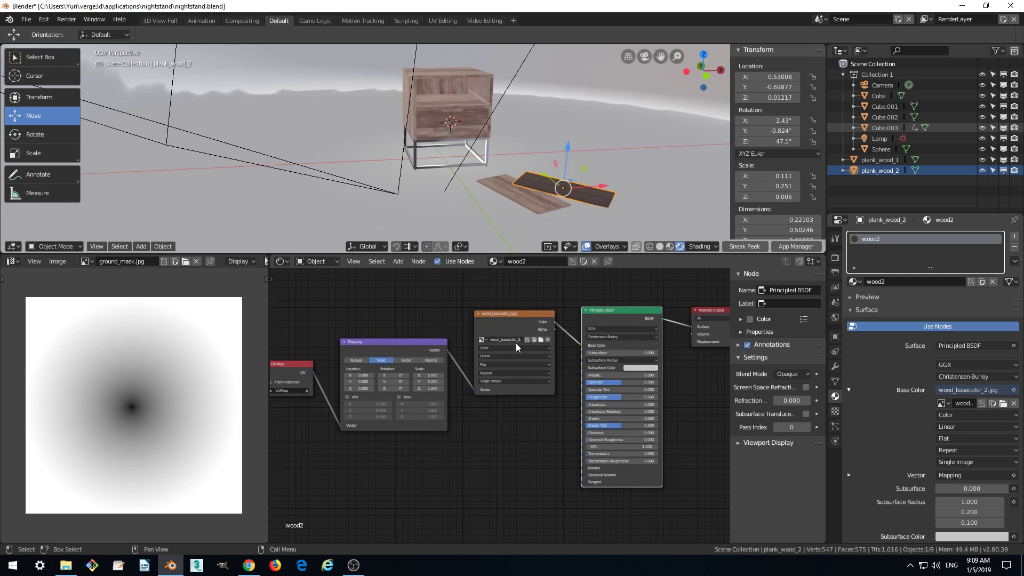
scroll(577, 200, "up", 2)
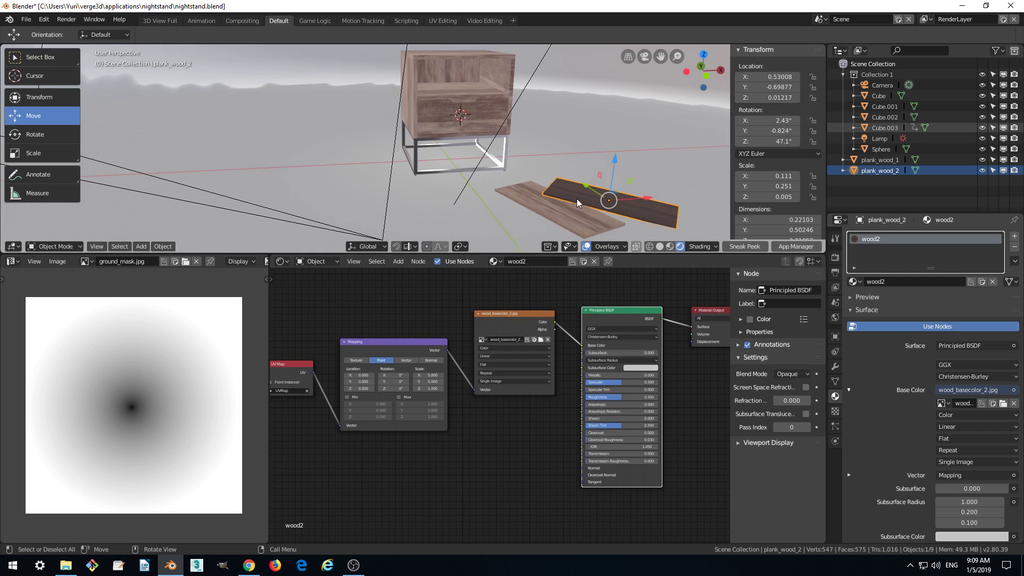
middle_click_drag(576, 199, 569, 199)
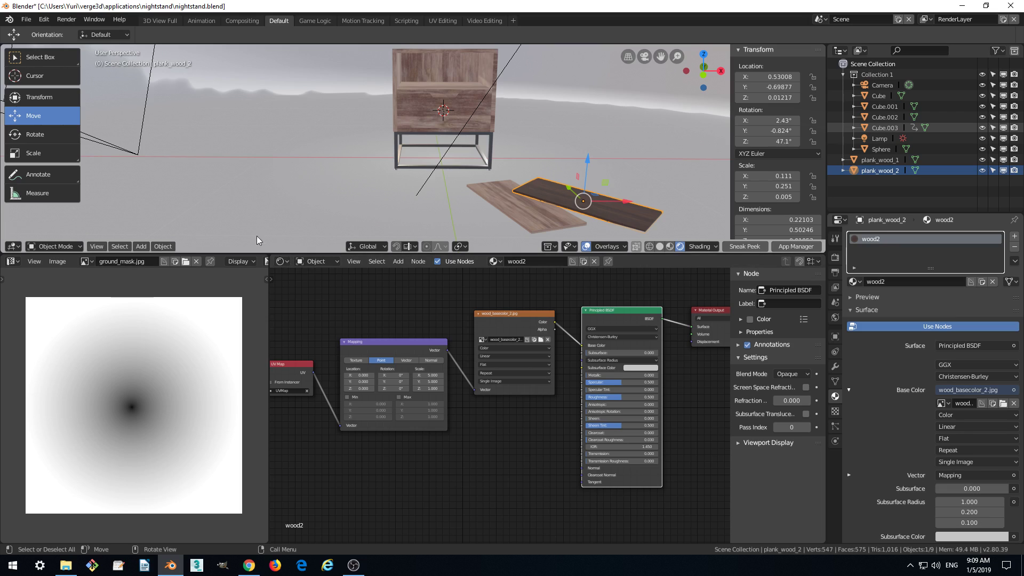
Duplicate plank_wood_2 into plank_wood_2.001, leaving the copy in place
left_click(167, 247)
key("shift+d")
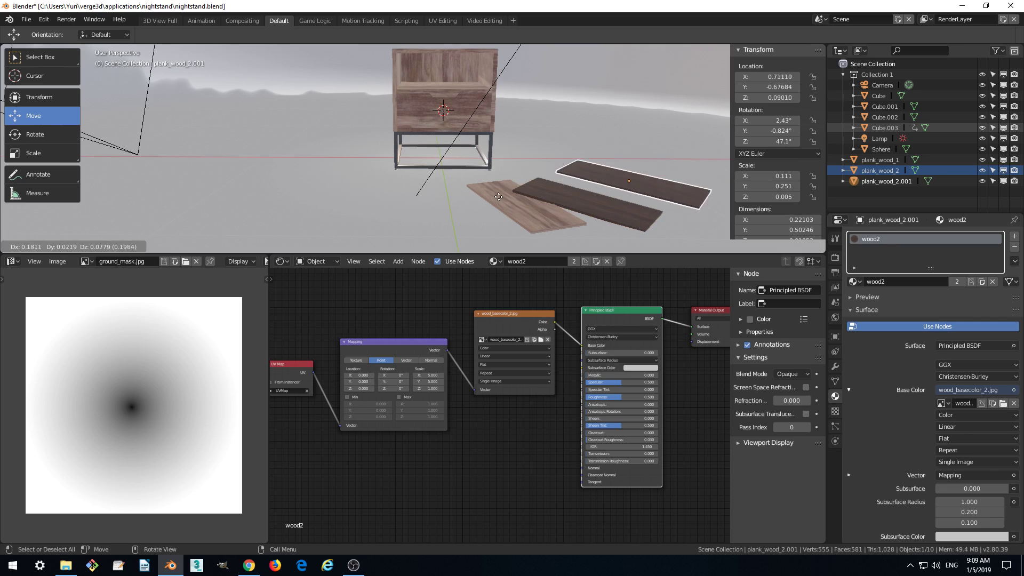
right_click(529, 182)
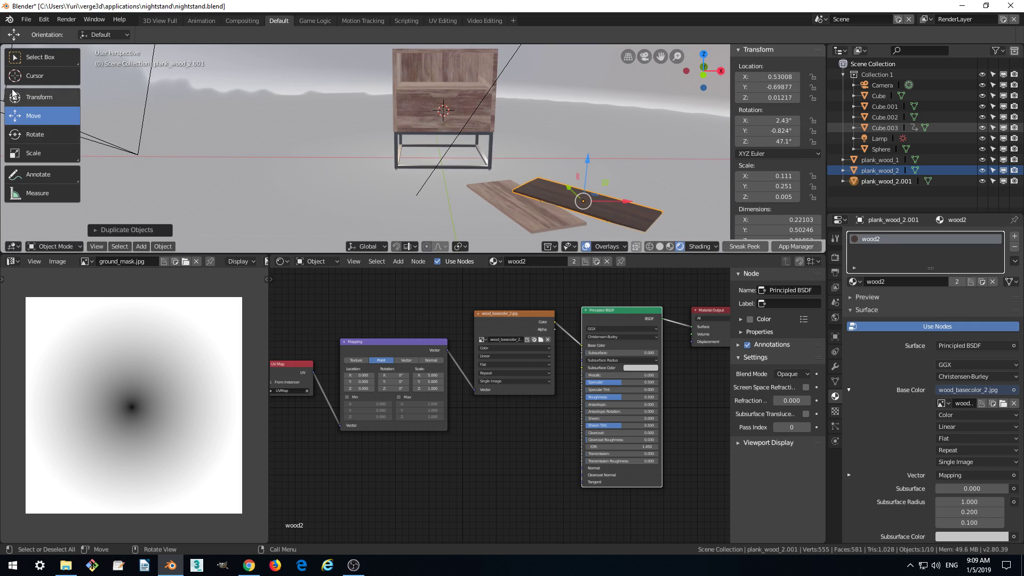
left_click(36, 97)
Slide the copied plank right along X and turn it 11.3° around Z
middle_click_drag(643, 210, 617, 210)
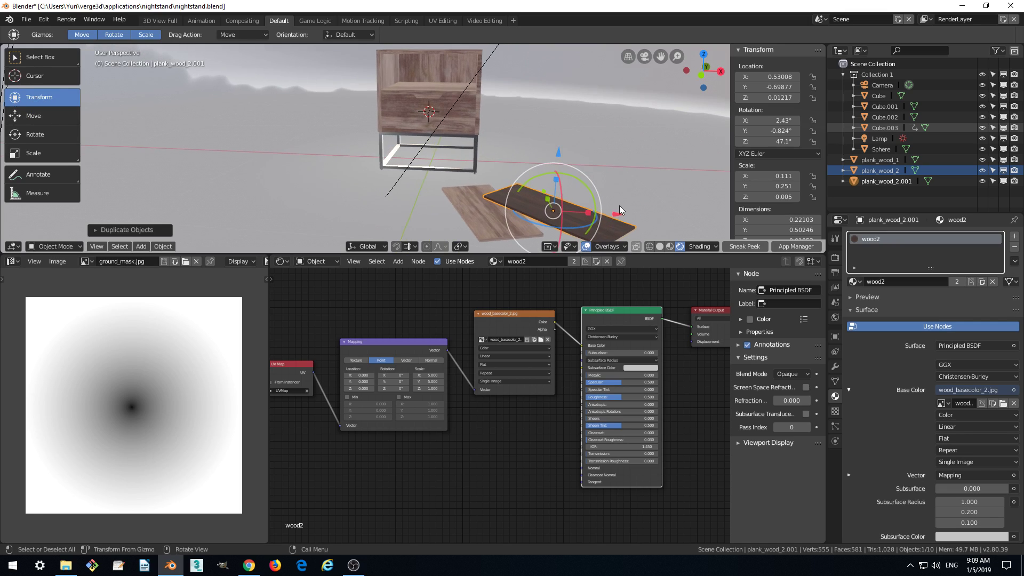
left_click_drag(620, 217, 672, 218)
left_click_drag(596, 226, 588, 227)
middle_click_drag(606, 194, 646, 210)
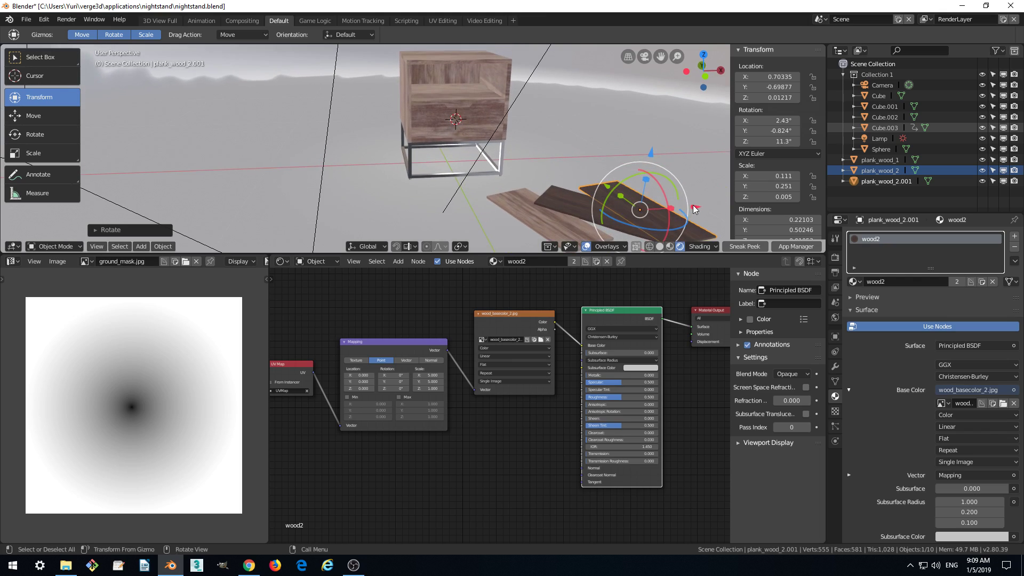
key("g")
left_click(713, 194)
middle_click_drag(713, 194, 648, 210)
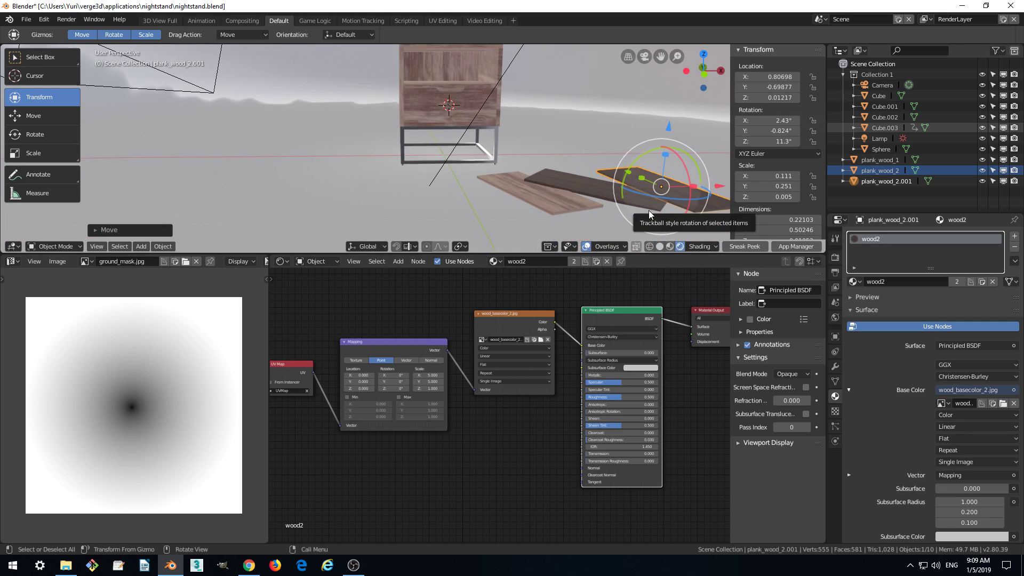
Tilt the copied plank slightly around Y and check it beside the nightstand
key("KP_Decimal")
middle_click_drag(462, 197, 535, 238)
middle_click_drag(445, 157, 427, 169)
key("r")
key("y")
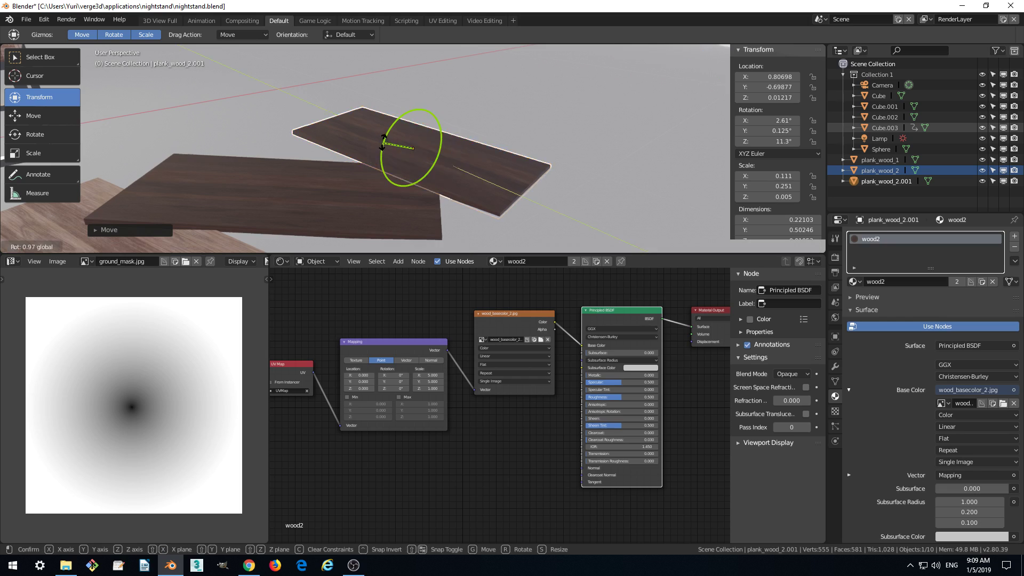
left_click(382, 142)
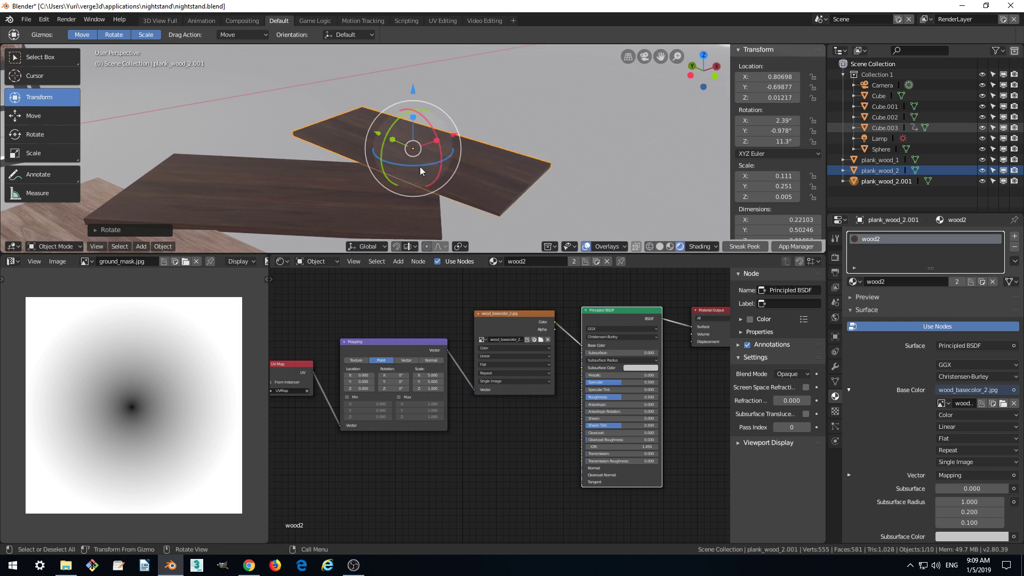
middle_click_drag(437, 174, 488, 189)
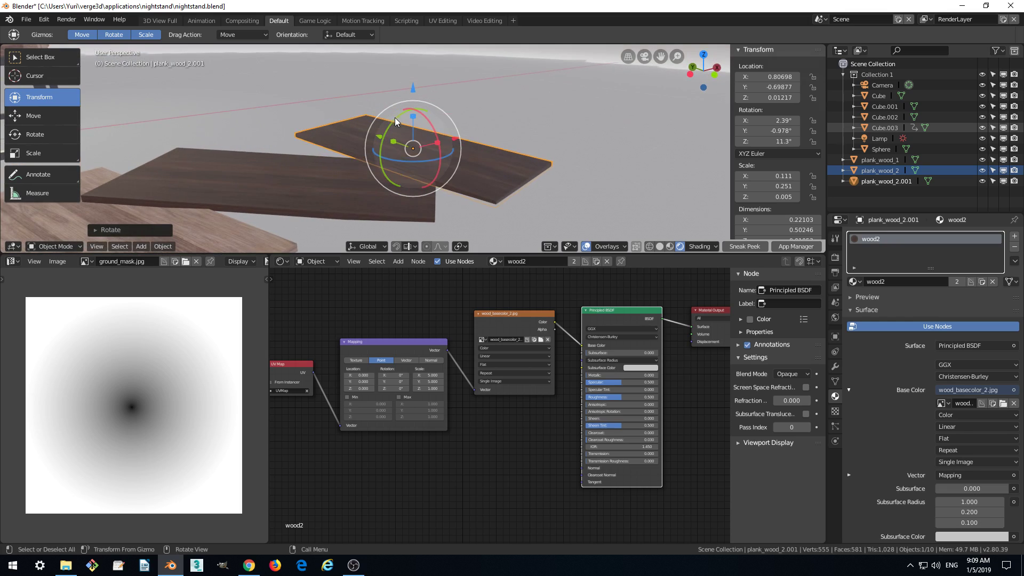
left_click_drag(395, 117, 400, 114)
middle_click_drag(399, 114, 405, 163)
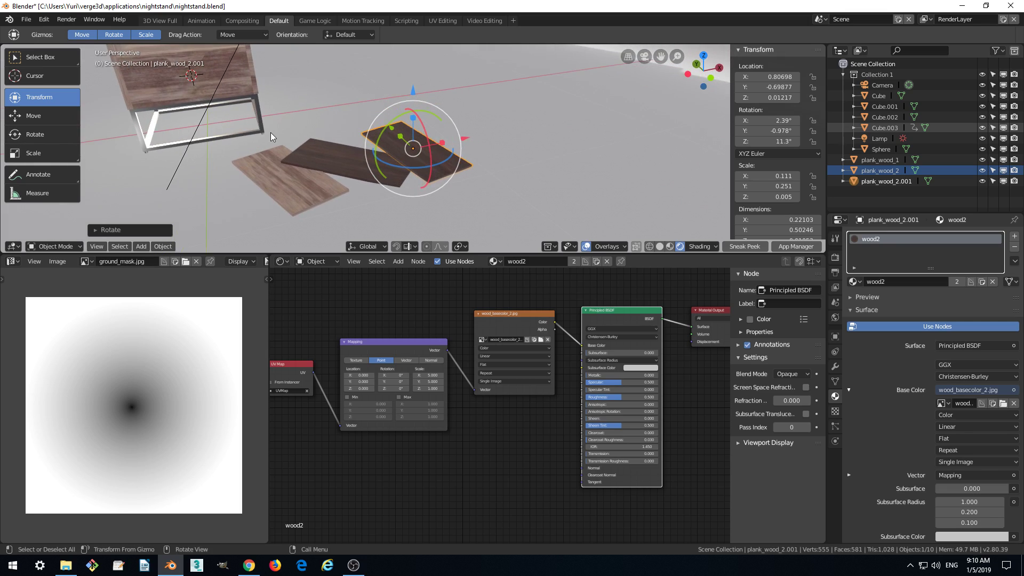
Rename the copied plank object to plank_wood_3
left_click(882, 181)
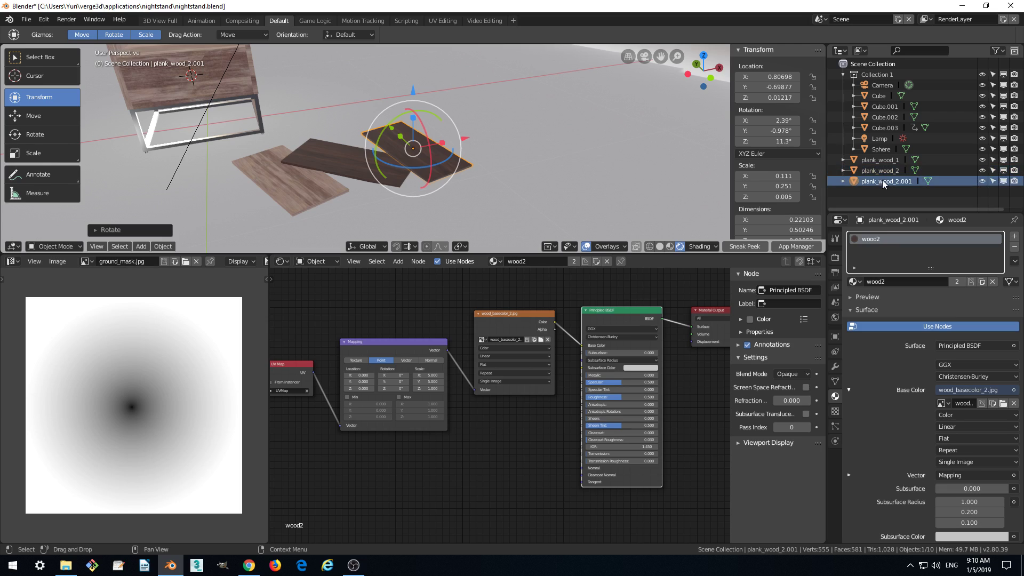
left_click(834, 338)
double_click(929, 236)
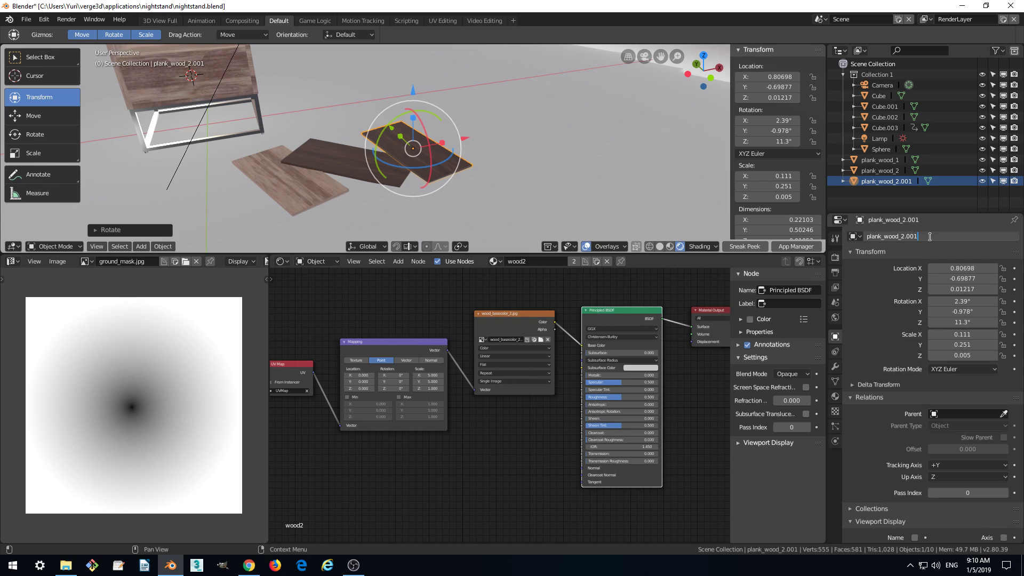
type("3")
key("Return")
Make the plank's material single-user and rename it wood3
left_click(835, 396)
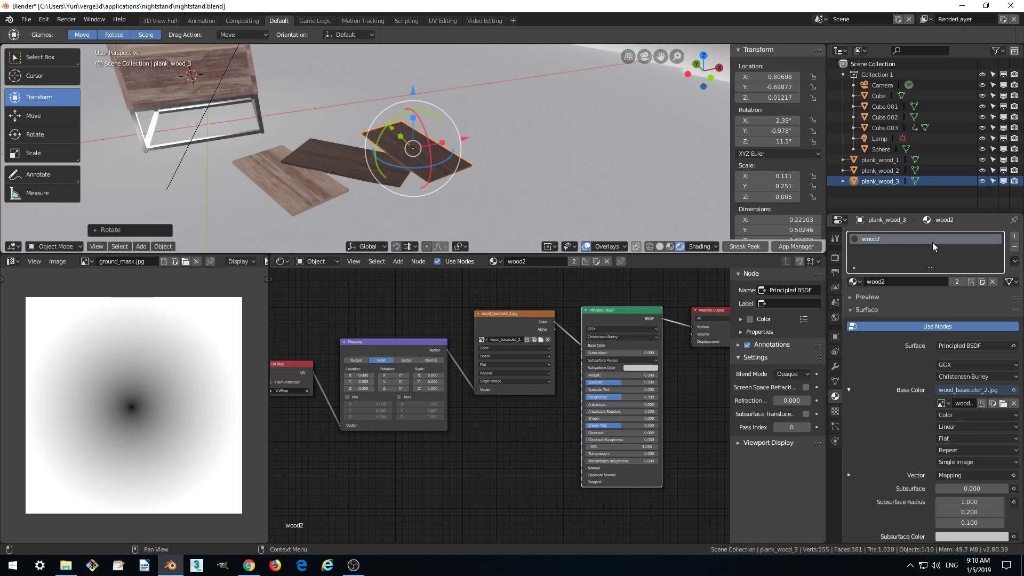
left_click(956, 281)
double_click(923, 279)
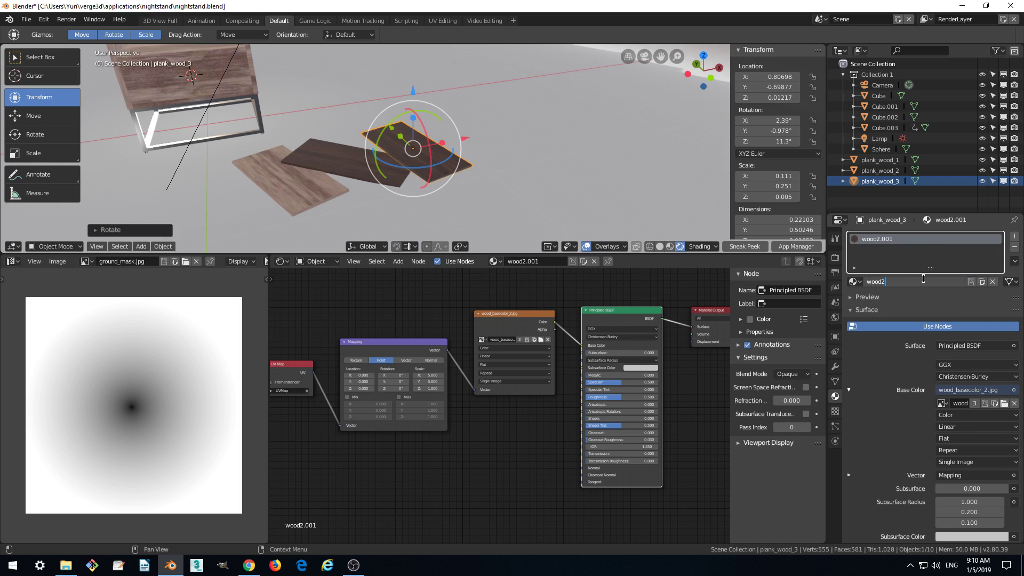
key("Return")
Load wood_basecolor_3.jpg into the Image Texture node in place of the old image
scroll(519, 338, "up", 1)
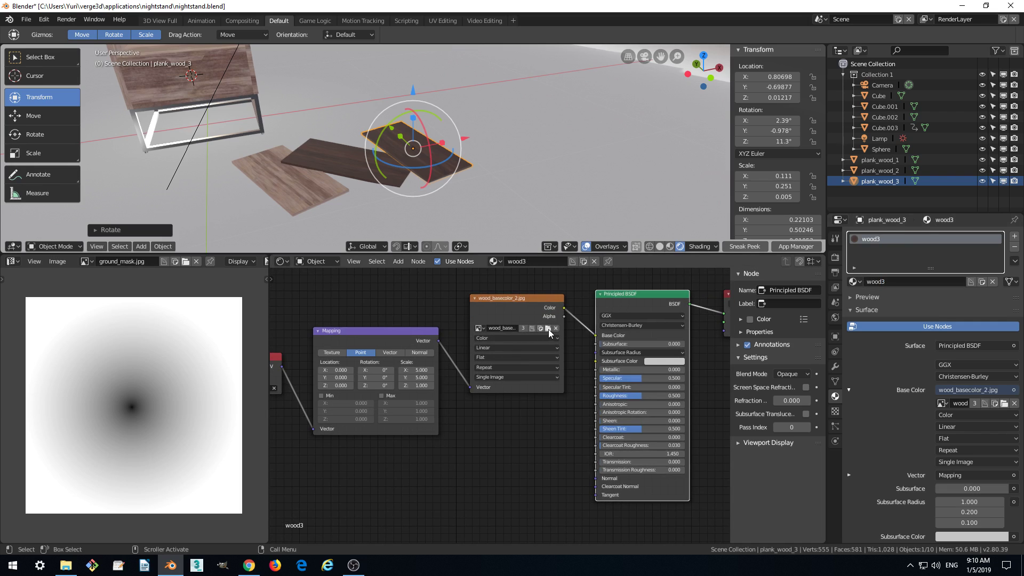
left_click(555, 331)
left_click(530, 327)
double_click(185, 154)
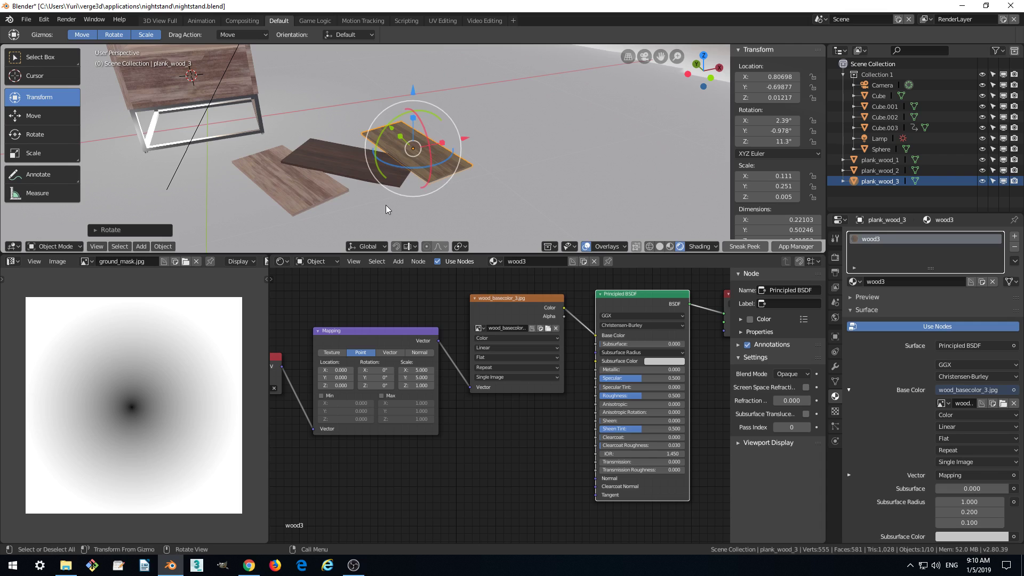
middle_click_drag(386, 205, 496, 179)
Preview the scene in Verge3D Sneak Peek, orbit to the planks, then close it and return to Blender
left_click(741, 246)
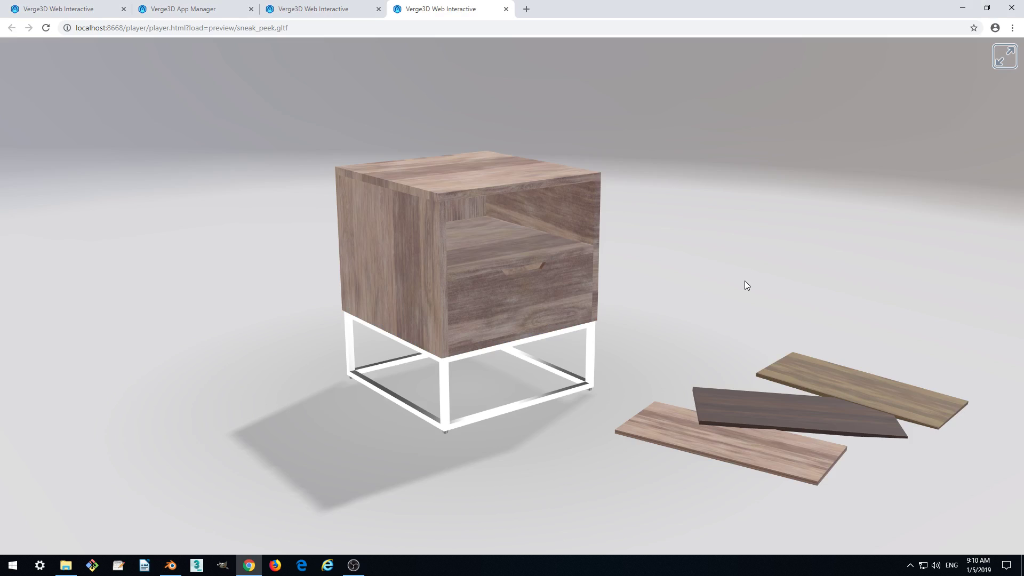
left_click_drag(744, 281, 671, 331)
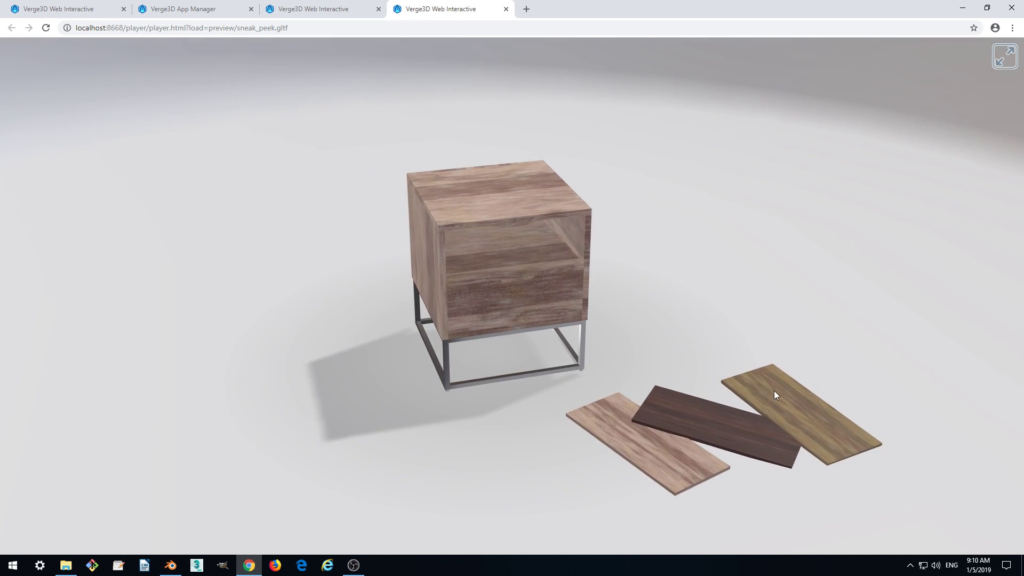
left_click_drag(771, 394, 752, 416)
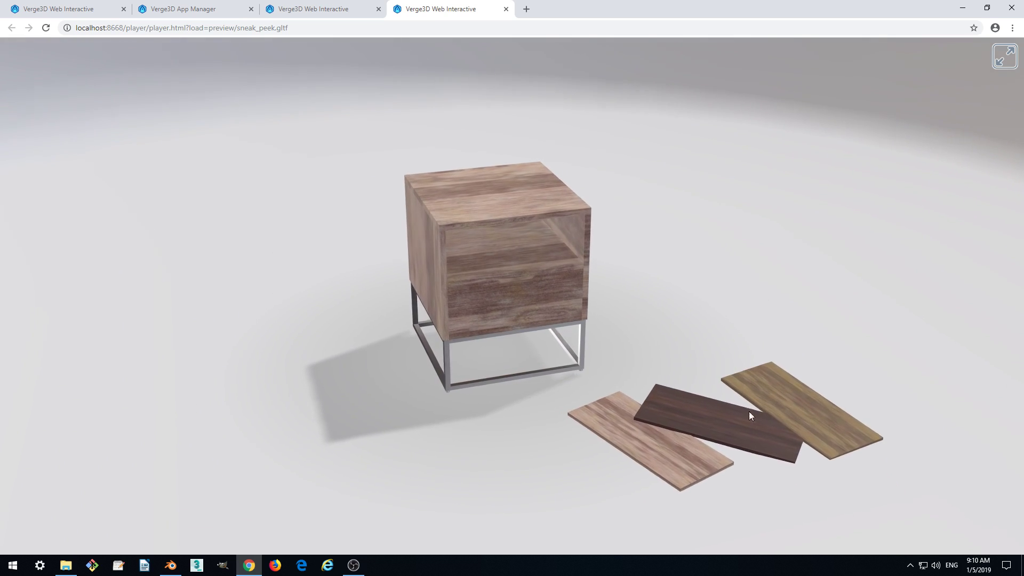
left_click(506, 9)
key("alt+Tab")
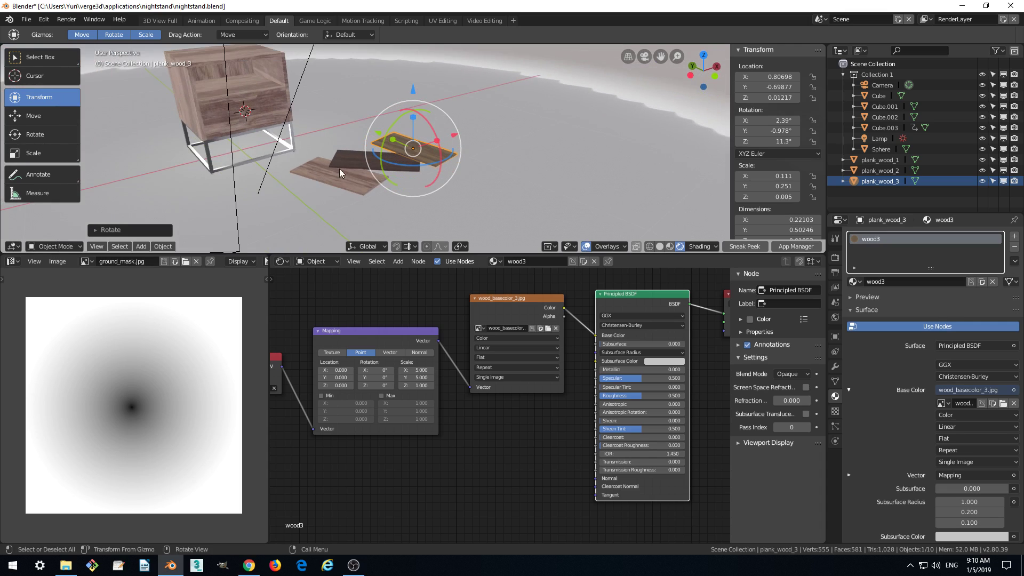
Slide plank_wood_3 about 0.065 along X toward the other planks
right_click(346, 162)
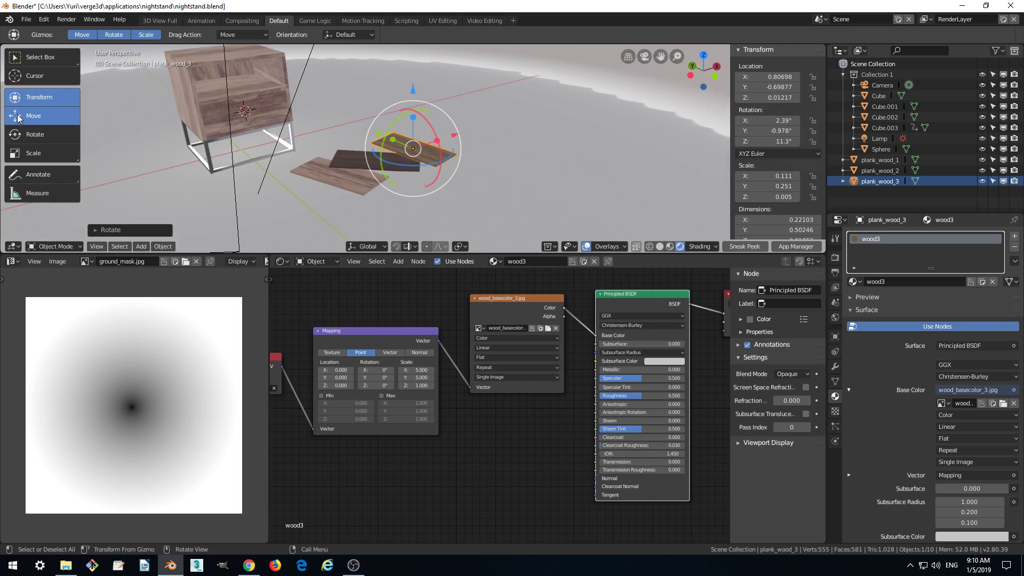
left_click(33, 115)
right_click(360, 161)
left_click(405, 162)
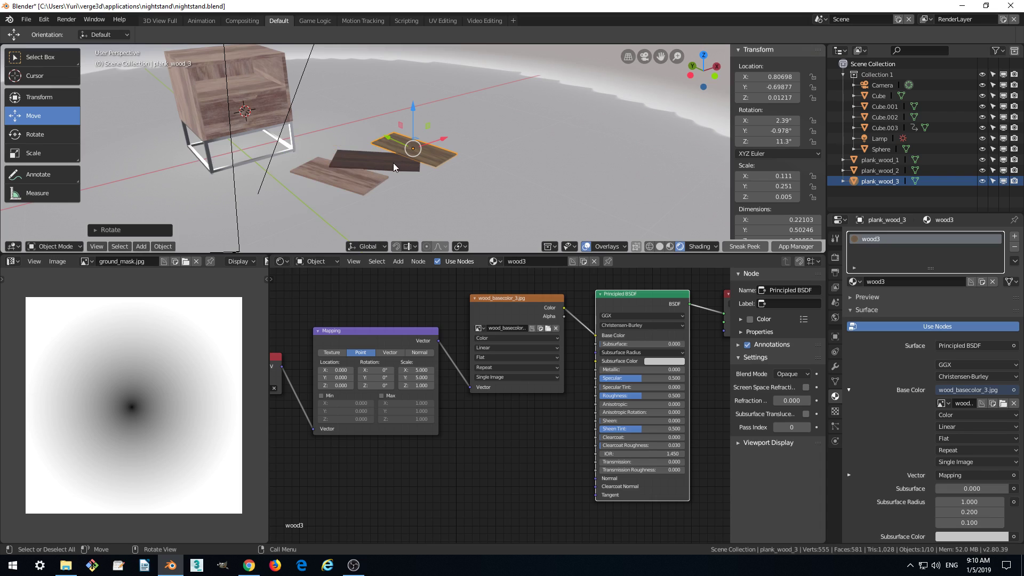
left_click(366, 161)
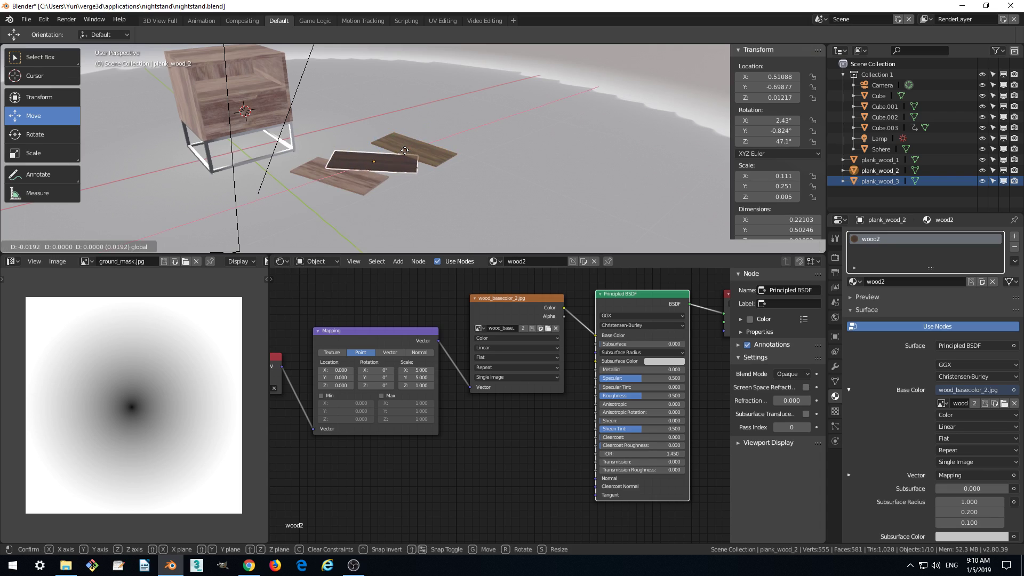
left_click(437, 144)
left_click_drag(441, 143, 418, 151)
middle_click_drag(418, 150, 361, 162)
Place the 3D cursor on the planks and move plank_wood_2 to overlap plank_wood_1
right_click(356, 159, "shift")
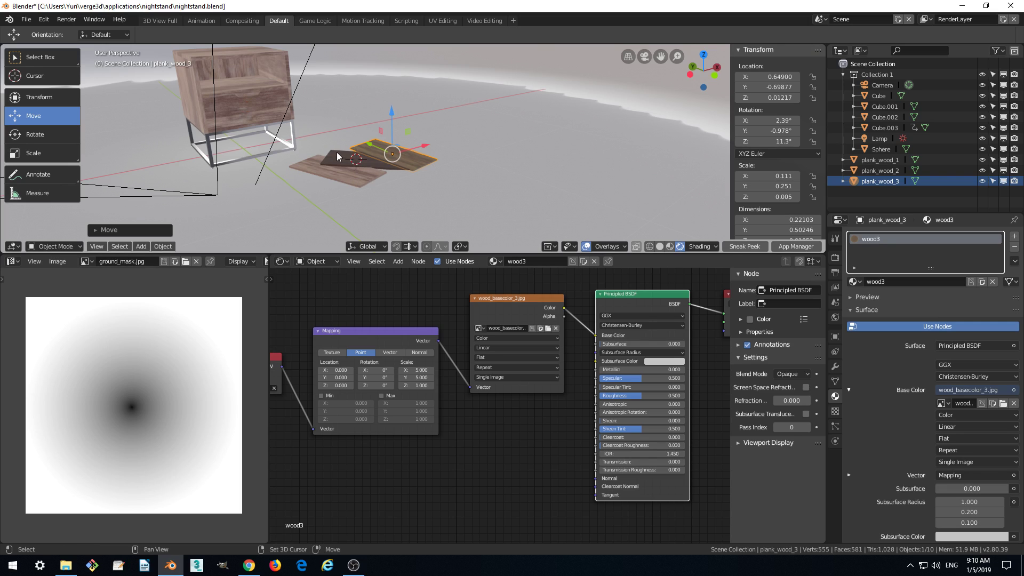
left_click(337, 153)
left_click(337, 155)
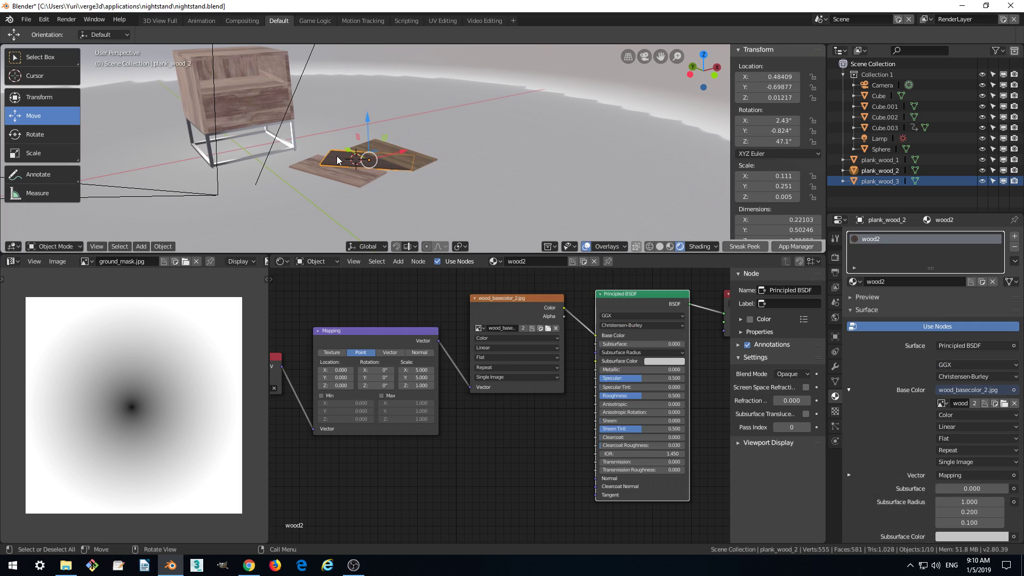
left_click_drag(372, 157, 343, 158)
right_click(373, 165)
left_click_drag(382, 165, 424, 159)
left_click(443, 160)
middle_click_drag(462, 179, 476, 190)
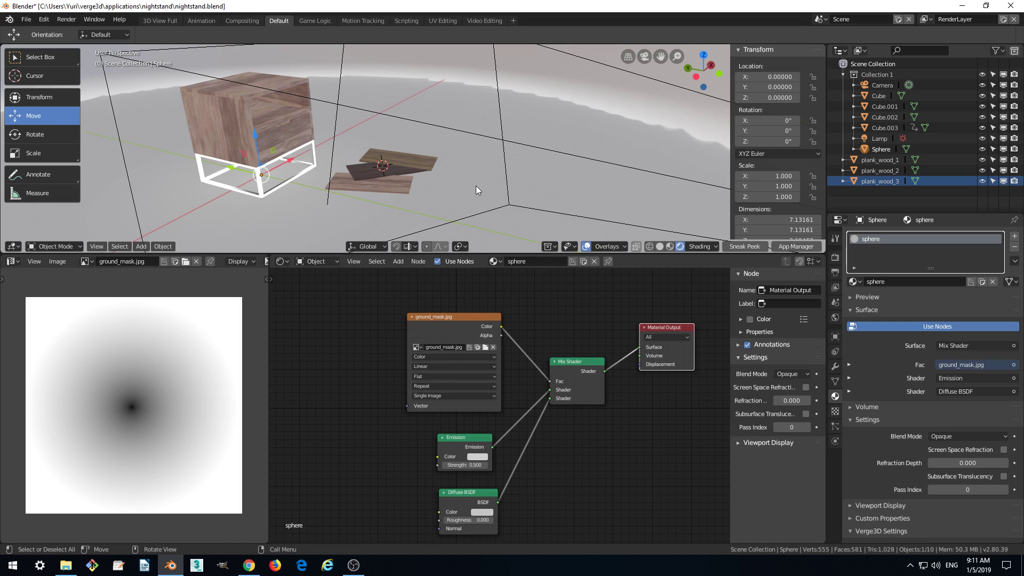
Orbit around the plank pile and bring up the Add > Mesh shape list
middle_click_drag(475, 186, 427, 167)
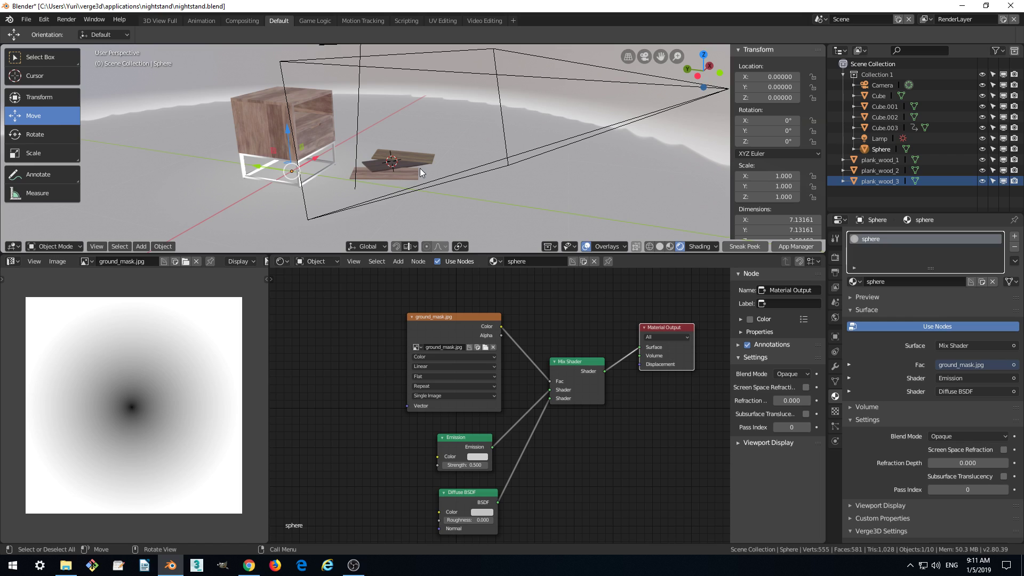
middle_click_drag(420, 169, 448, 178)
scroll(444, 177, "up", 2)
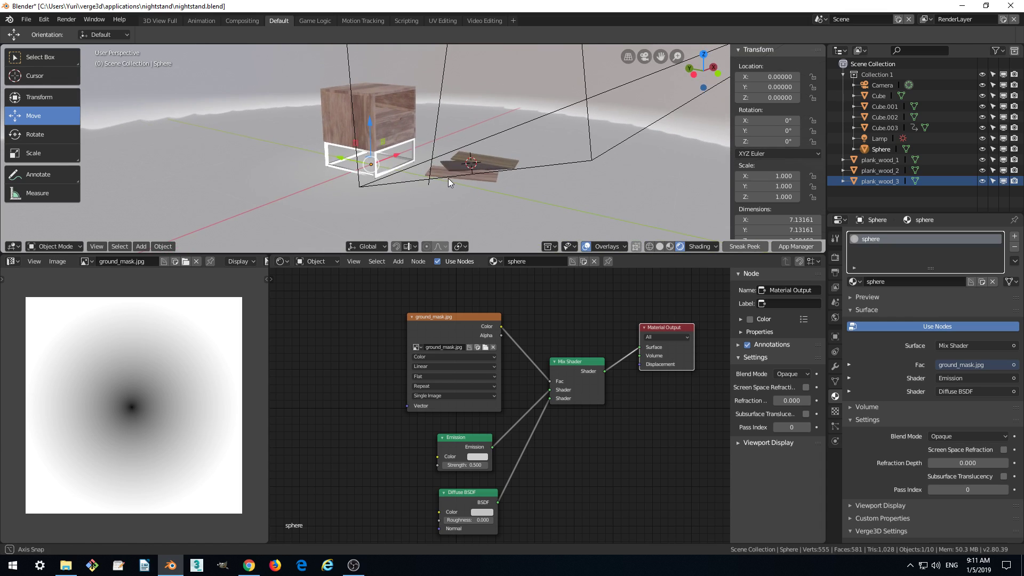
left_click(143, 246)
left_click(142, 246)
left_click(140, 246)
mouse_move(165, 235)
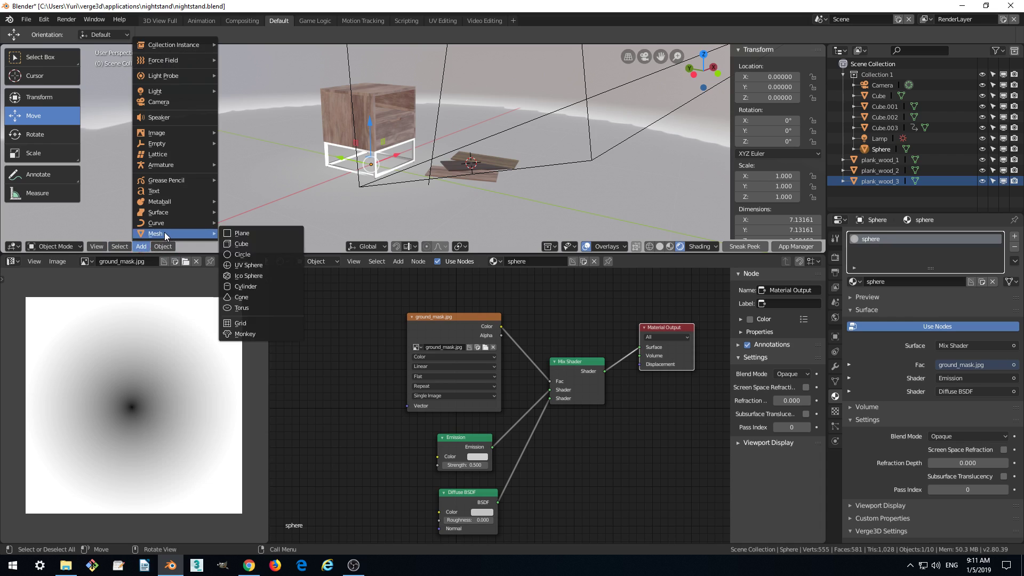
Add UV sphere Sphere.001 and squash it to a low dome scaled 0.599 × 0.534 × 0.337
left_click(237, 265)
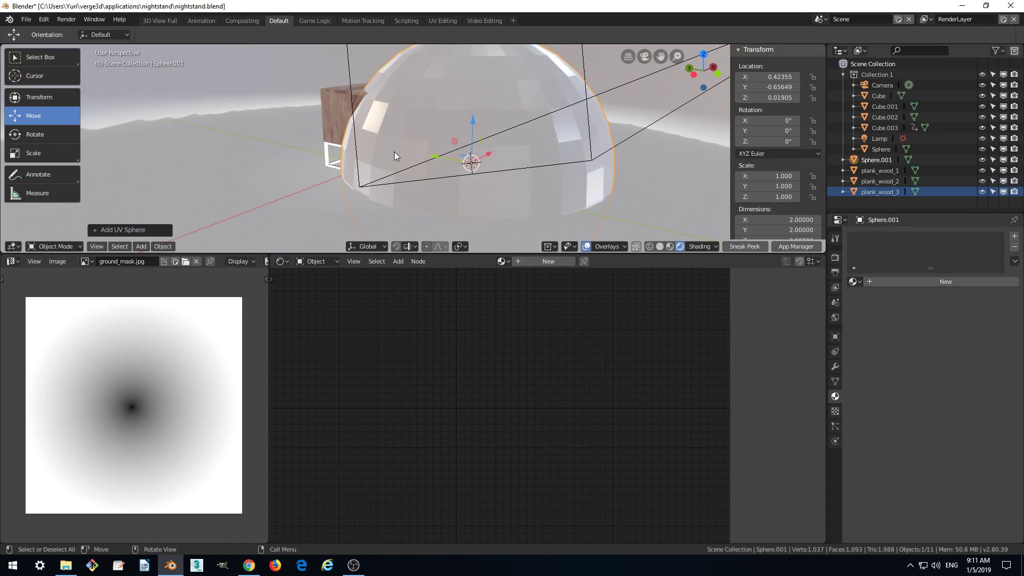
key("shift+space")
key("s")
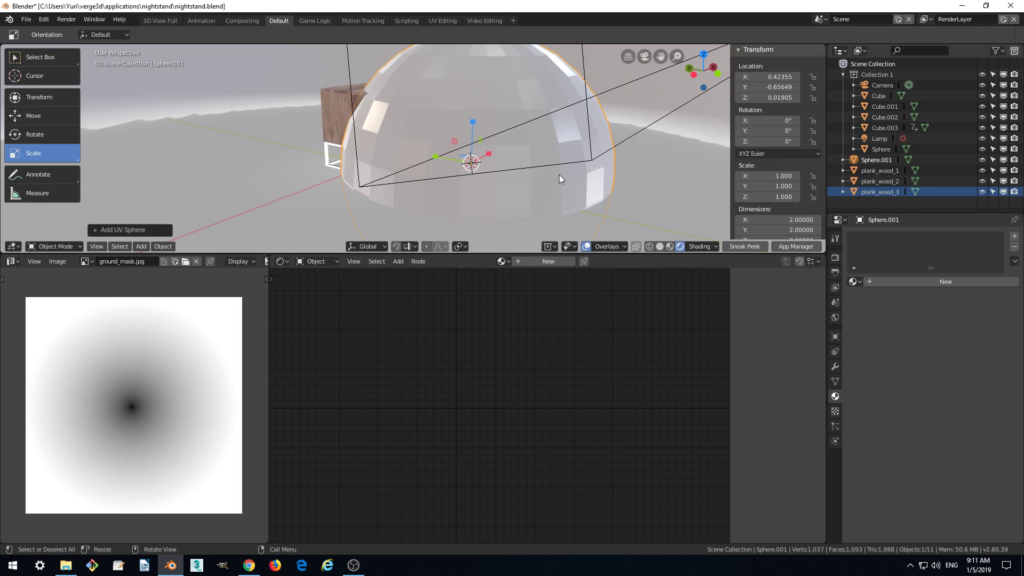
middle_click_drag(534, 185, 522, 186)
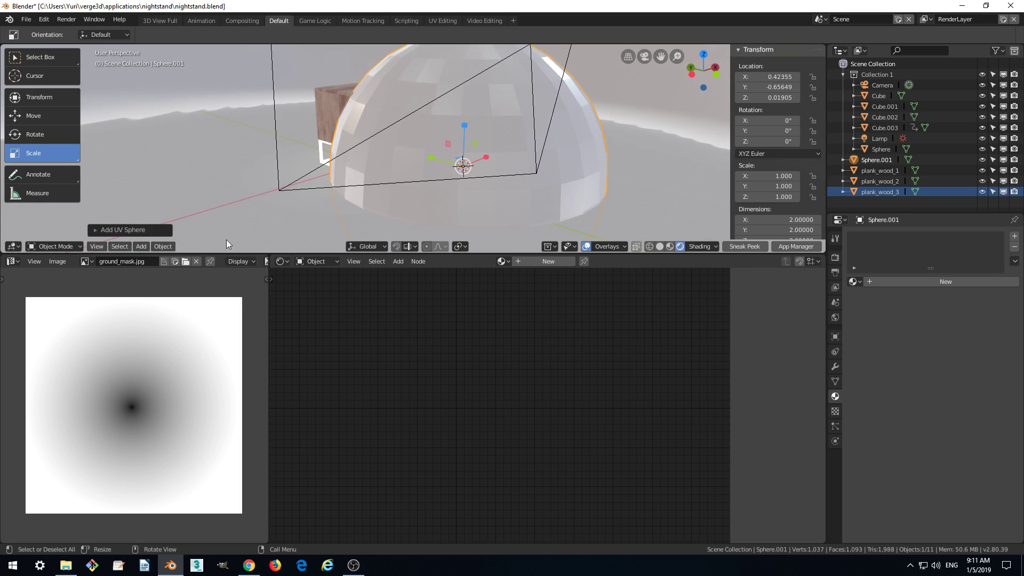
left_click(163, 246)
mouse_move(198, 283)
mouse_move(195, 261)
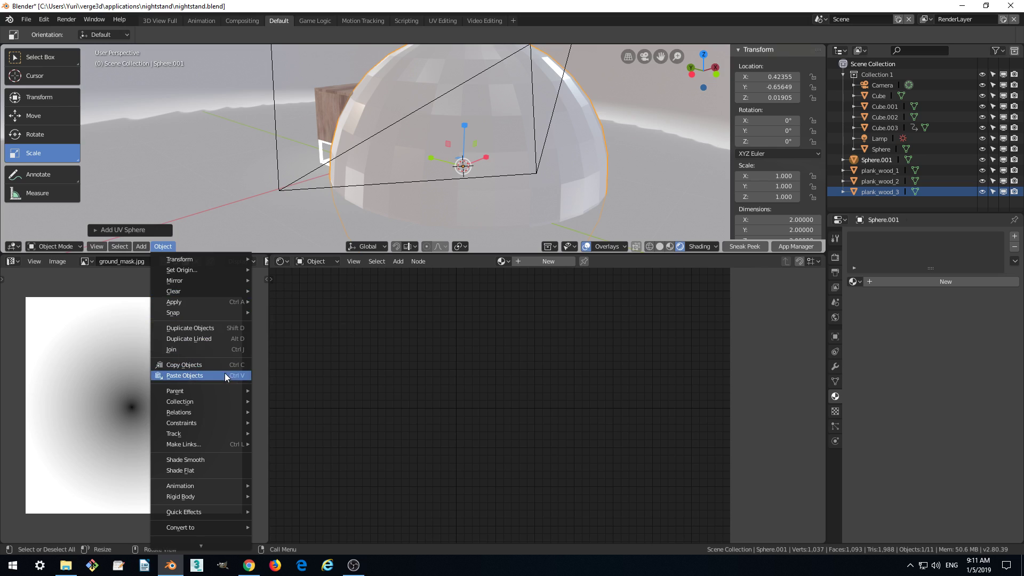
mouse_move(219, 422)
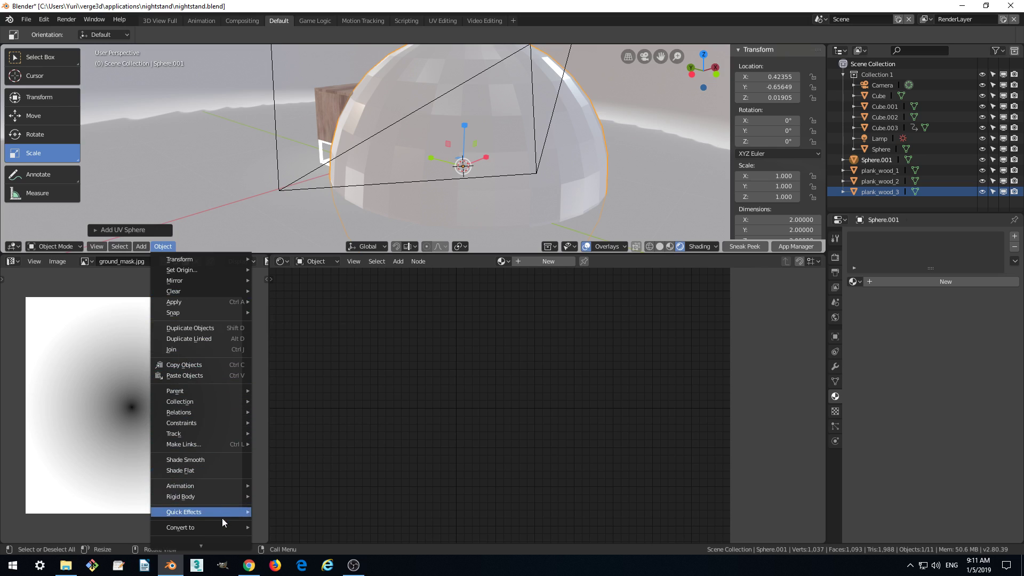
scroll(219, 494, "down", 3)
scroll(220, 488, "up", 20)
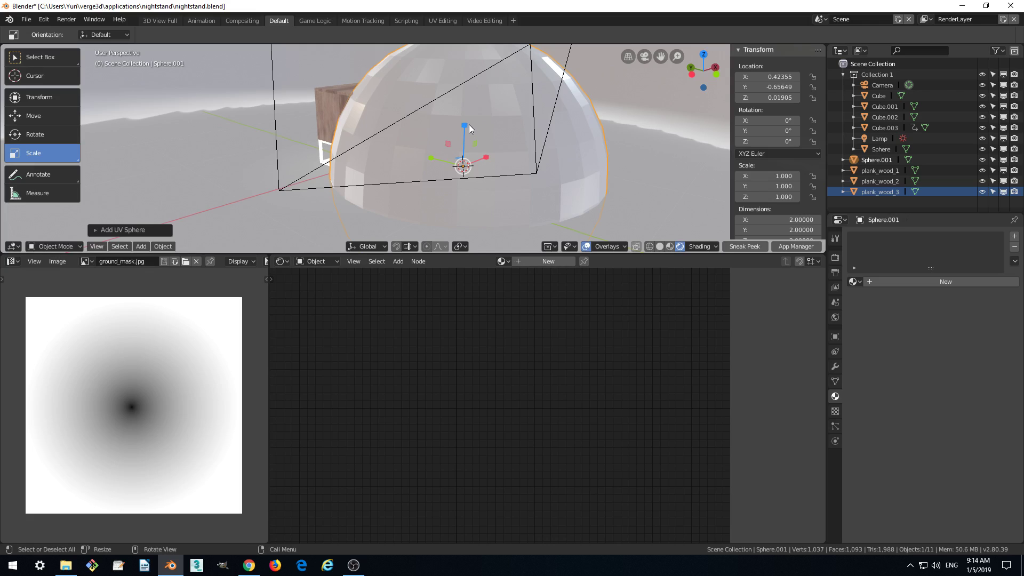
left_click_drag(469, 126, 449, 162)
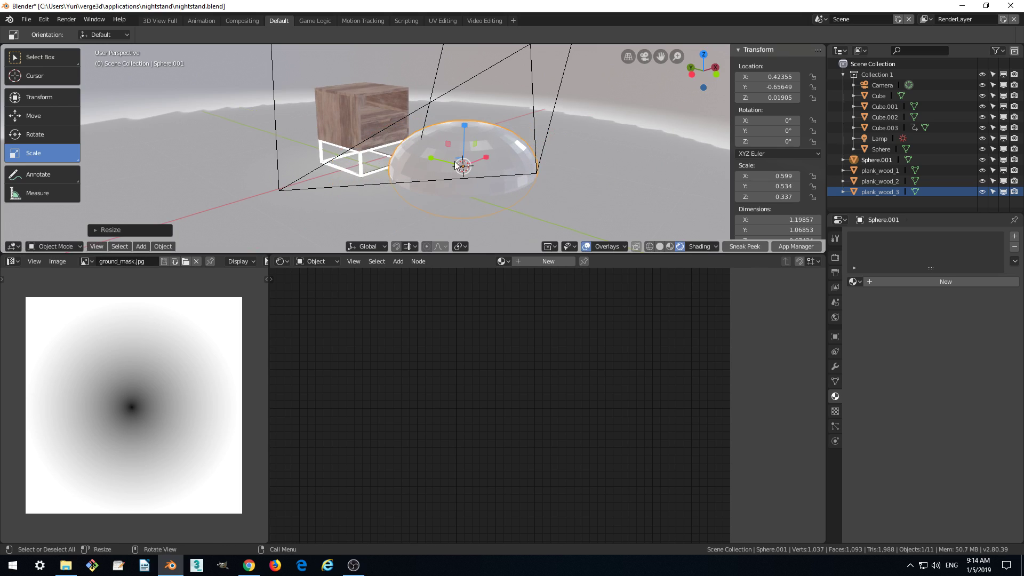
Set the dome's X, Y and Z scale to 0.1 in the N panel
left_click(774, 175)
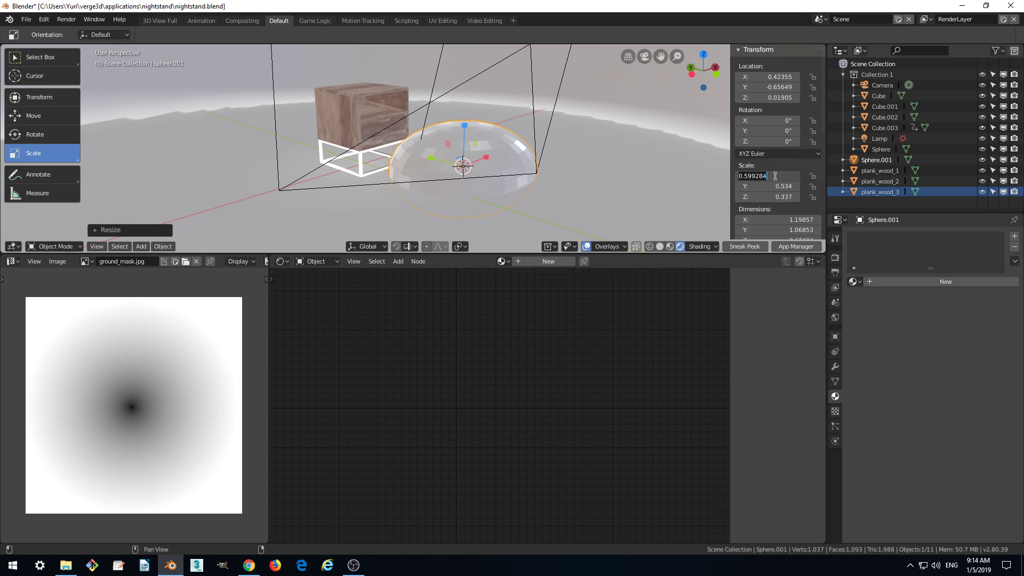
type(".1")
key("Return")
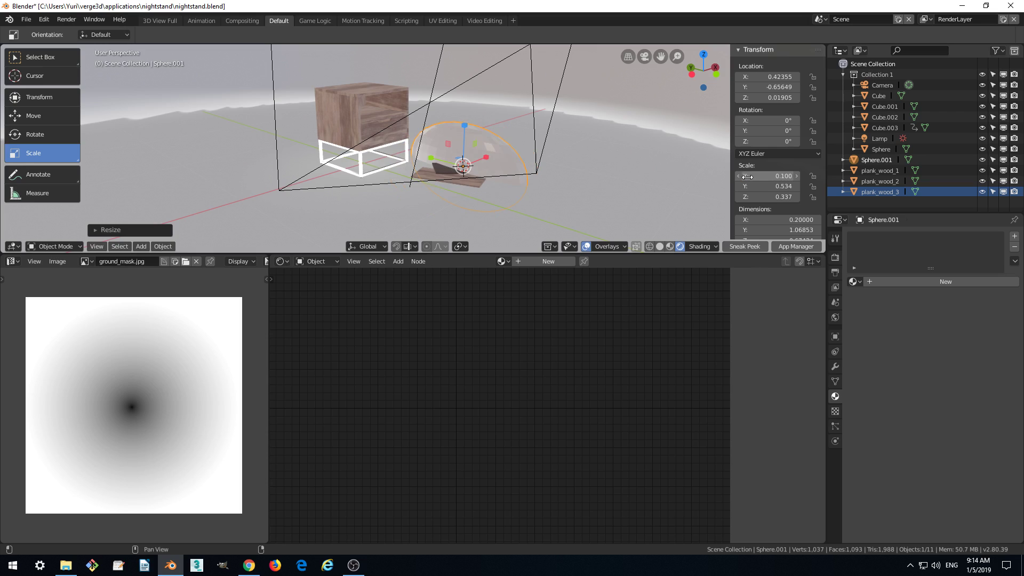
left_click(768, 186)
type(".1")
key("Return")
left_click(779, 197)
type(".1")
key("Return")
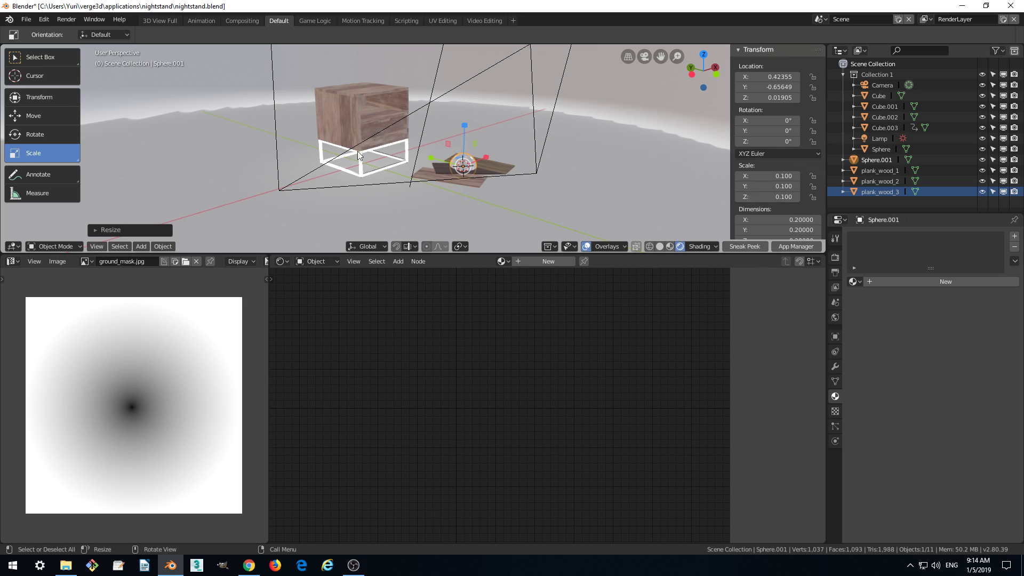
Move the dome along X and down onto the floor in front of the nightstand
left_click(40, 115)
left_click_drag(482, 158, 405, 189)
mouse_move(420, 182)
middle_mouse_down()
mouse_move(446, 181)
mouse_move(423, 190)
mouse_move(495, 164)
mouse_move(410, 181)
middle_mouse_up()
scroll(432, 186, "up", 3)
scroll(410, 181, "down", 2)
middle_click_drag(619, 177, 659, 206)
key("g")
left_click(373, 191)
scroll(606, 184, "up", 2)
middle_click_drag(607, 184, 634, 182)
Reduce the dome's X, Y and Z scale to 0.05
left_click(777, 176)
key("BackSpace")
type("05")
key("Return")
left_click(793, 185)
key("BackSpace")
type("05")
key("Return")
left_click(780, 197)
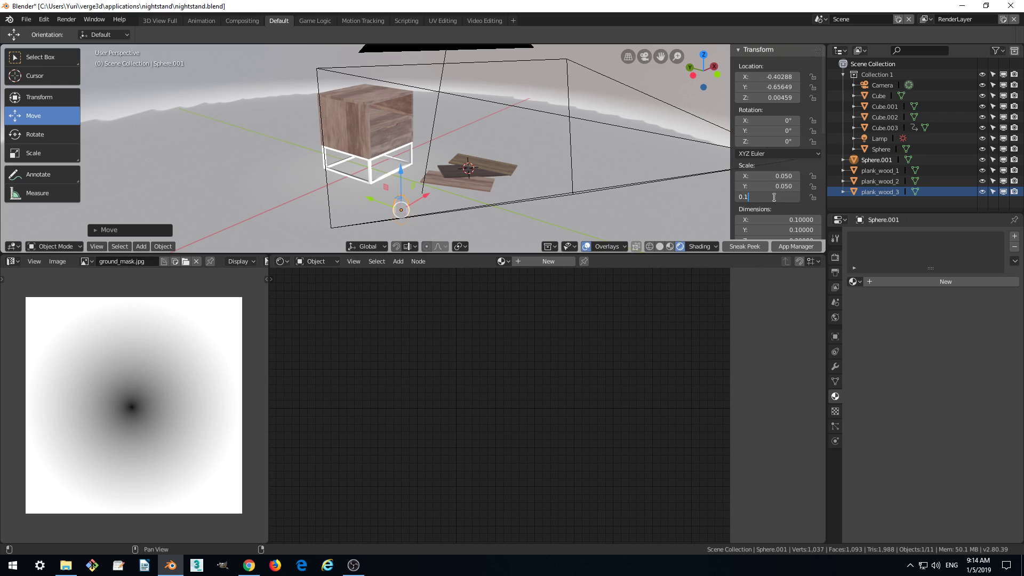
type("05")
key("Return")
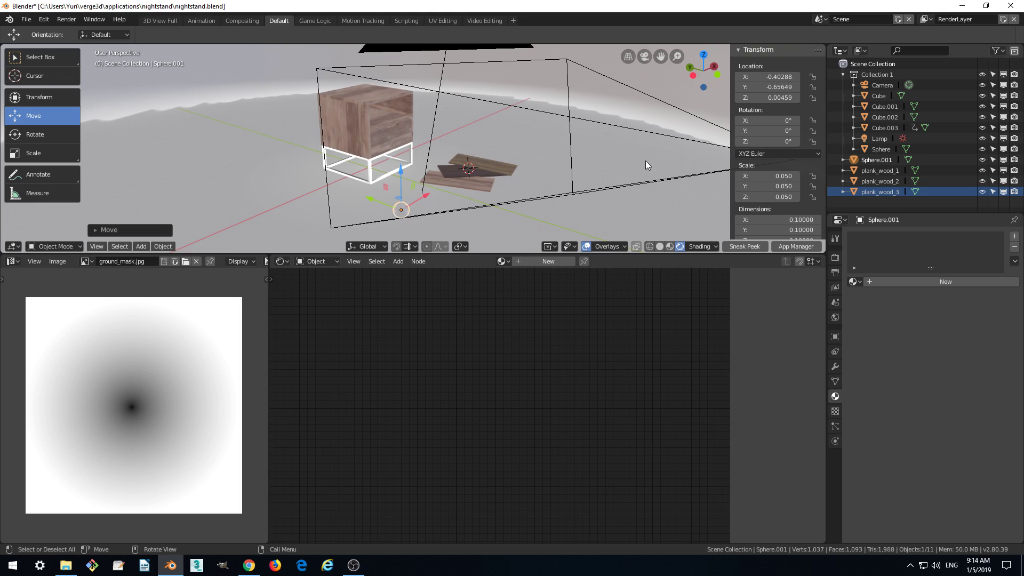
Shade the dome smooth and launch the Sneak Peek browser preview
middle_click_drag(645, 161, 489, 180)
right_click(458, 59)
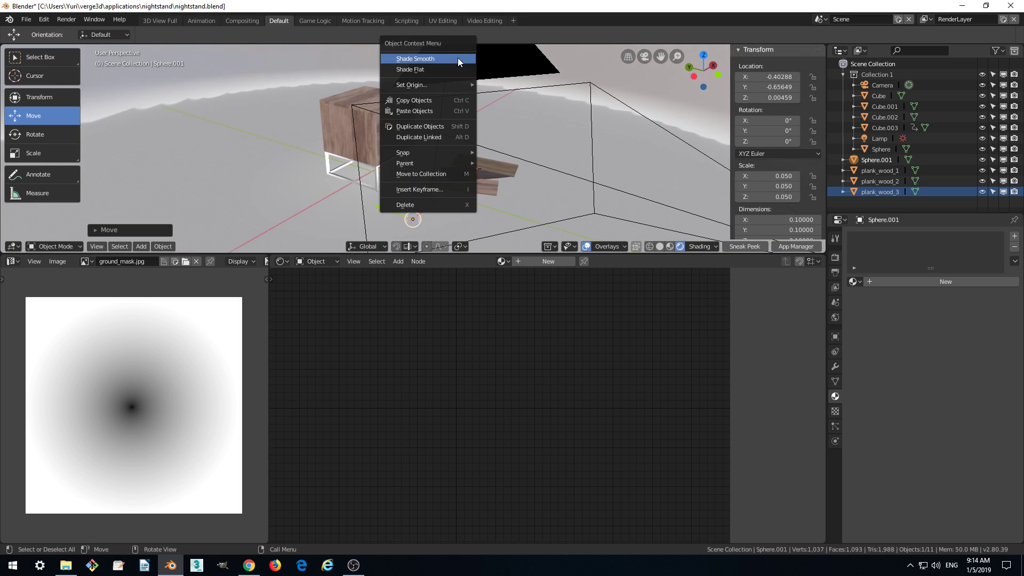
left_click(457, 58)
left_click(744, 246)
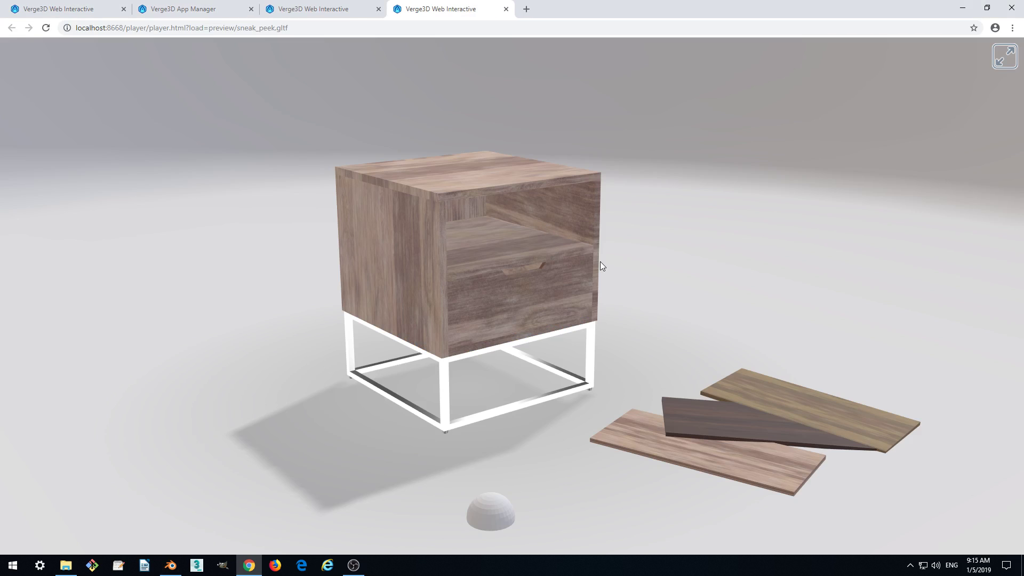
Orbit and zoom the Sneak Peek preview to inspect the small dome, then return to Blender
mouse_move(600, 262)
left_mouse_down()
mouse_move(525, 251)
mouse_move(597, 279)
left_mouse_up()
scroll(573, 240, "down", 3)
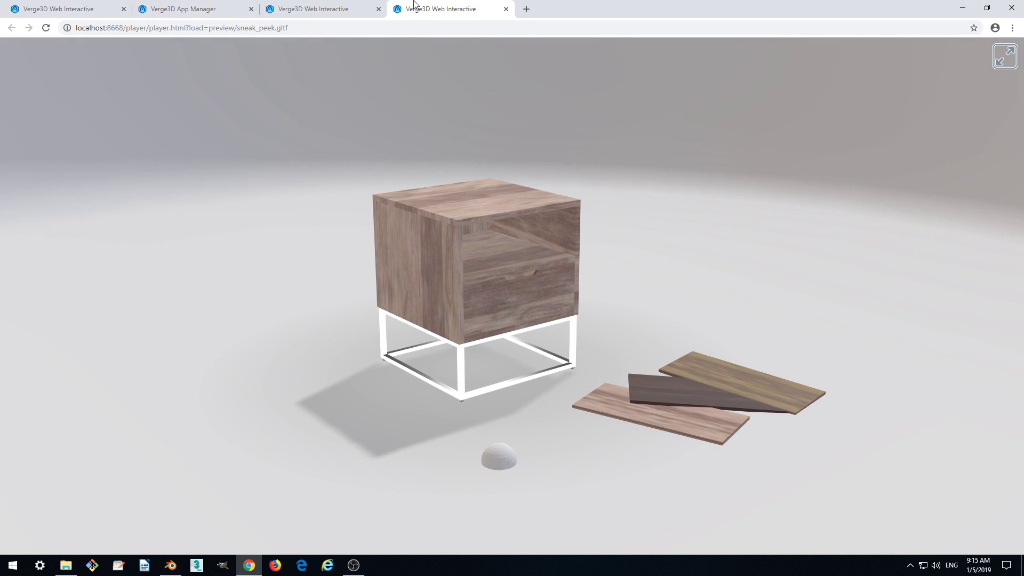
key("ctrl+2")
key("alt+Tab")
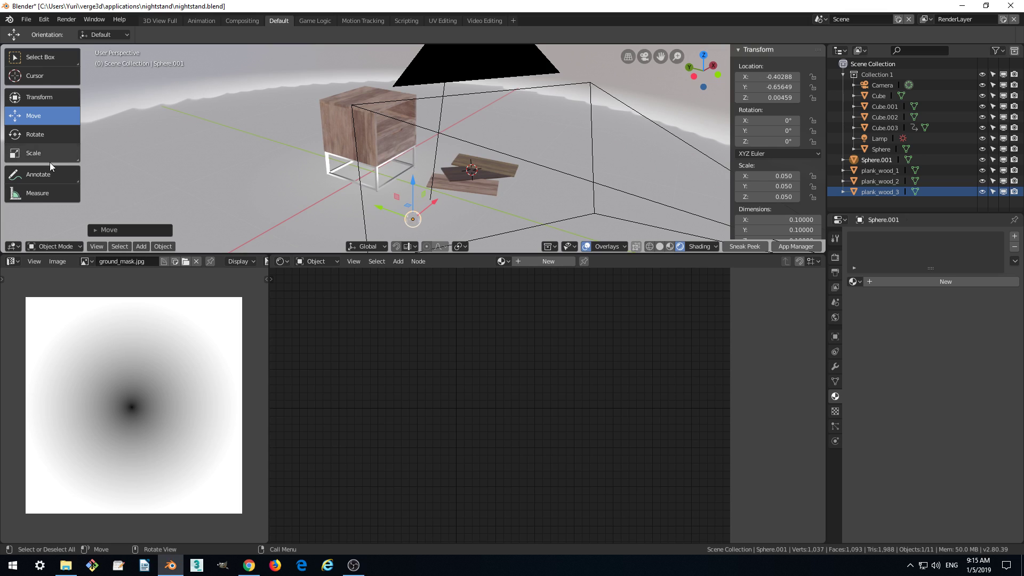
Apply Shade Smooth to the small dome from the Object menu
left_click(163, 246)
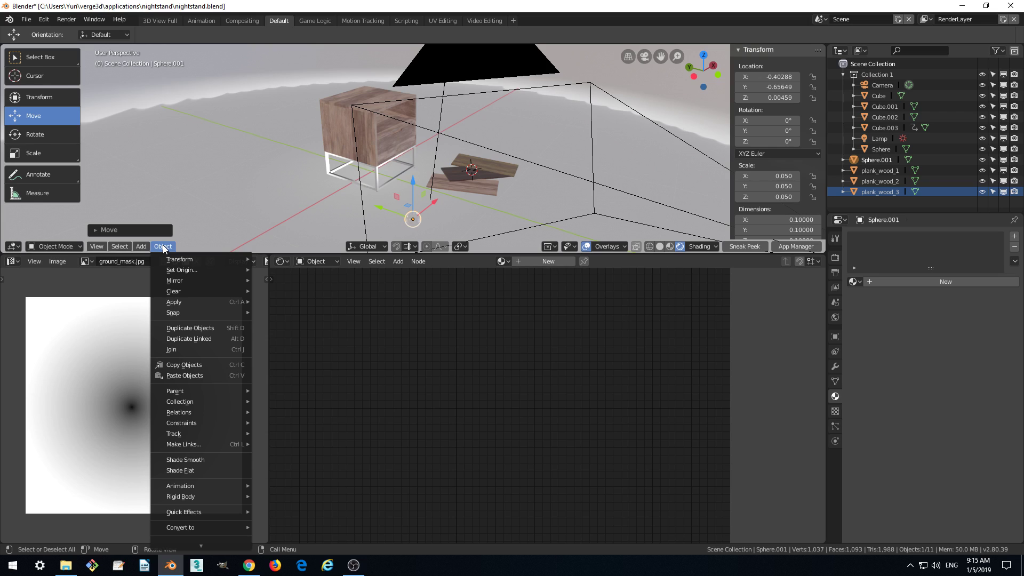
mouse_move(203, 291)
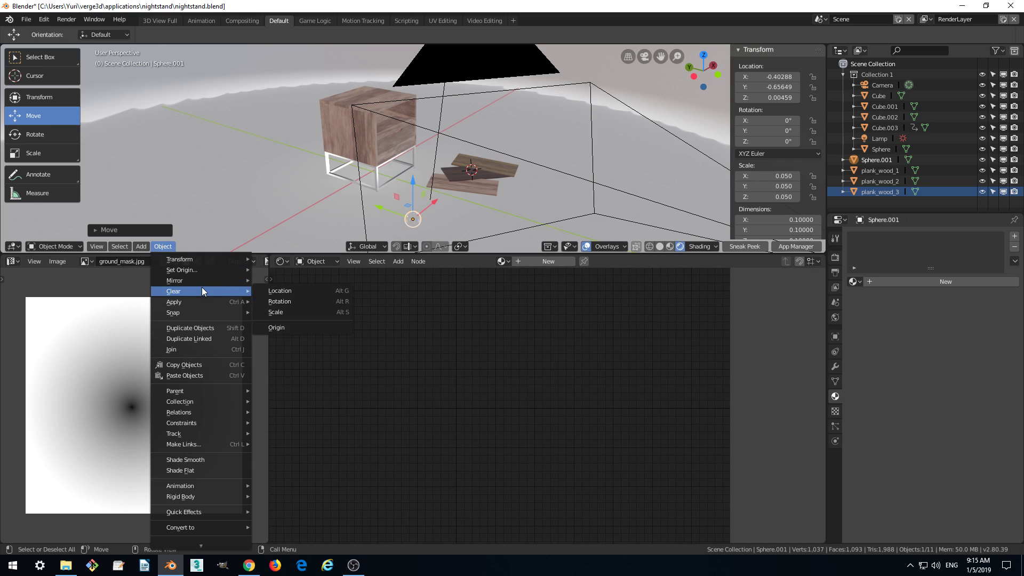
left_click(218, 460)
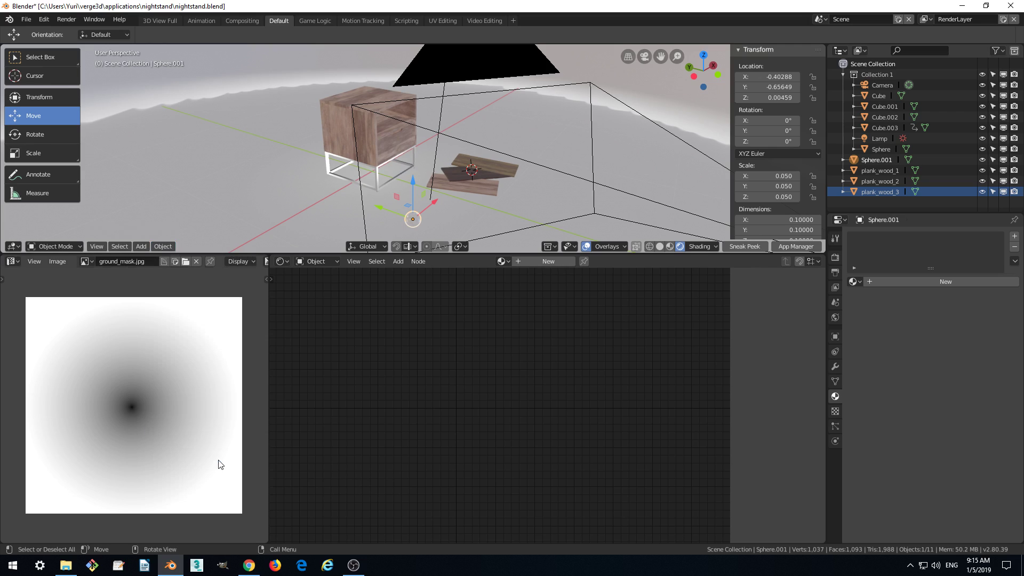
scroll(419, 199, "up", 3)
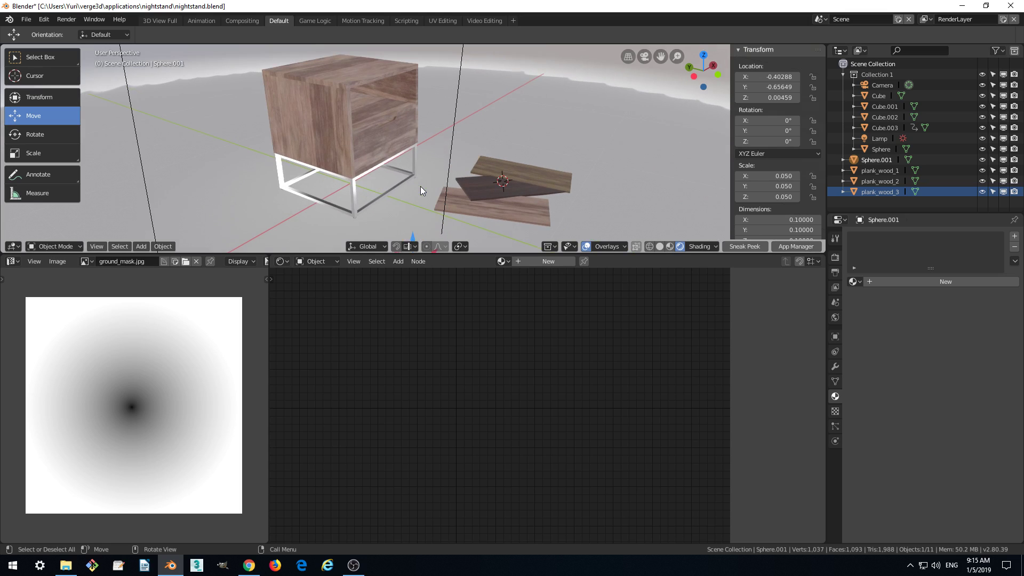
middle_click_drag(437, 185, 450, 151, "ctrl")
scroll(450, 155, "down", 5)
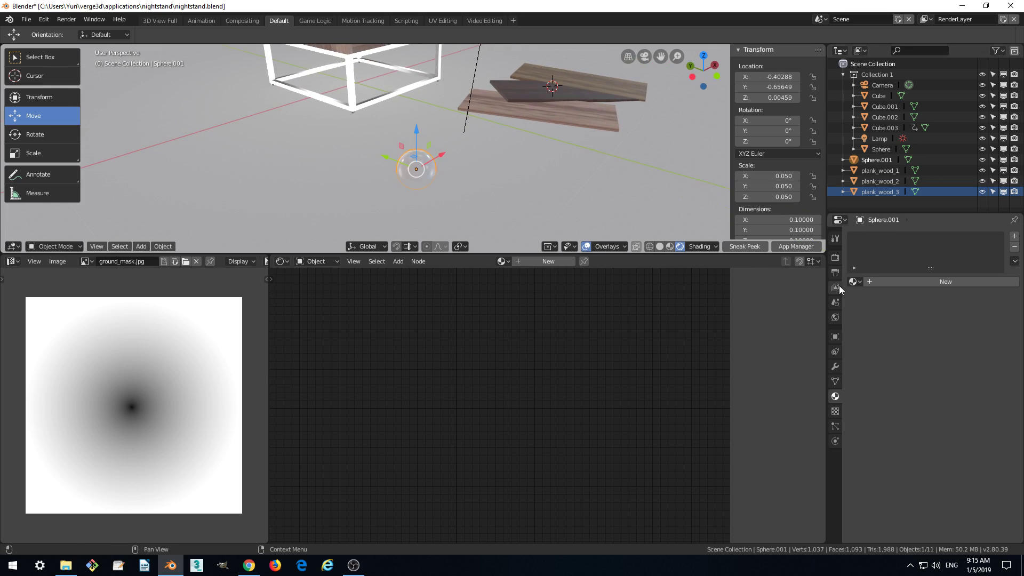
Rename Sphere.001 to sphere_chrome in Object properties
left_click(835, 337)
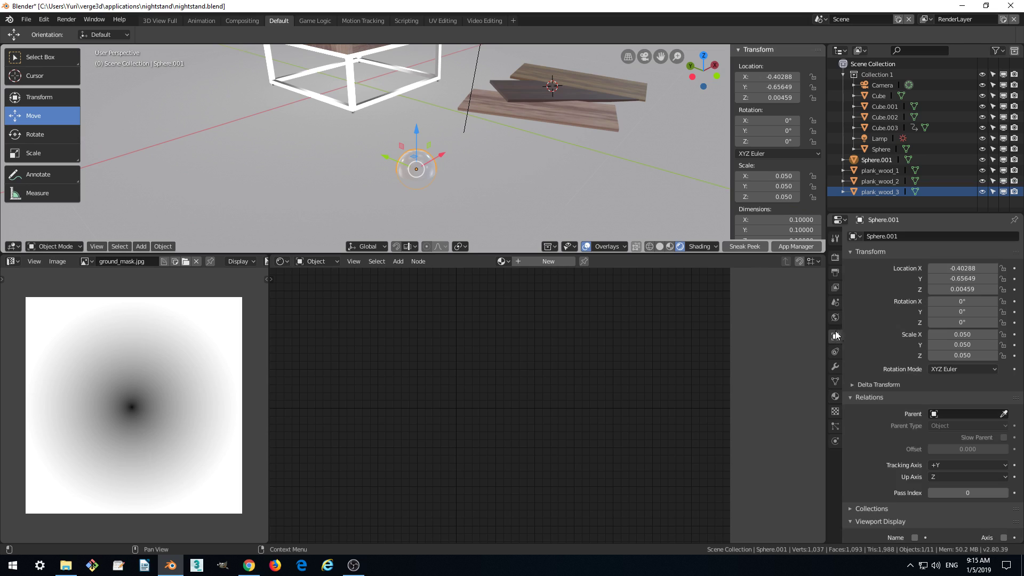
left_click(902, 237)
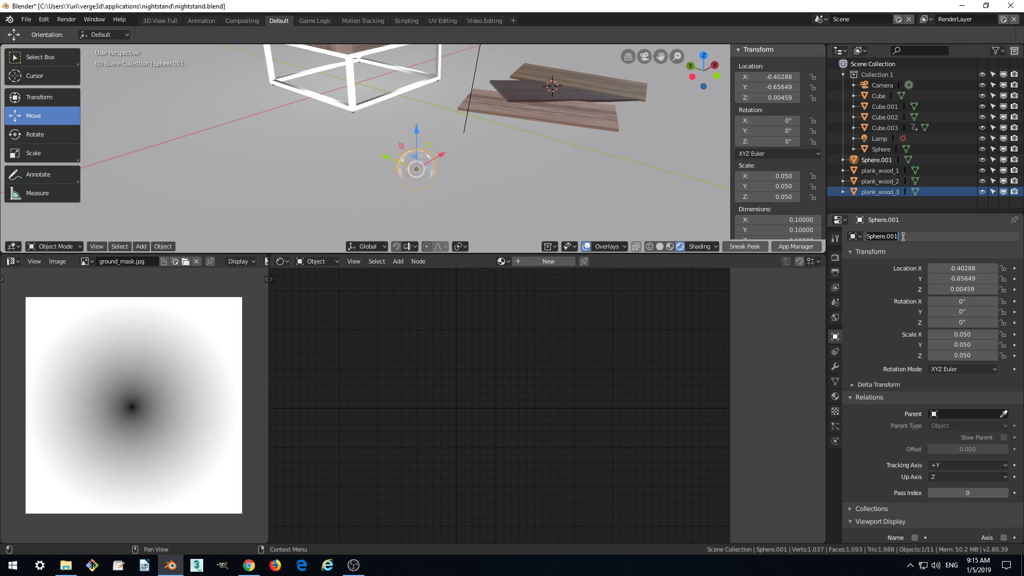
type("sphere_chrome")
key("Return")
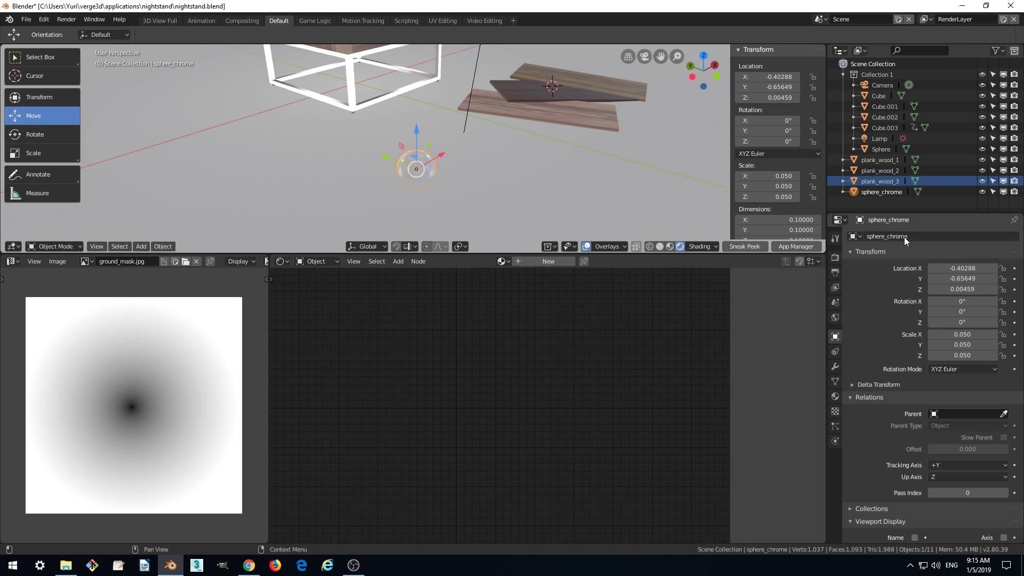
Assign the existing chrome material to sphere_chrome and orbit to check it
left_click(834, 397)
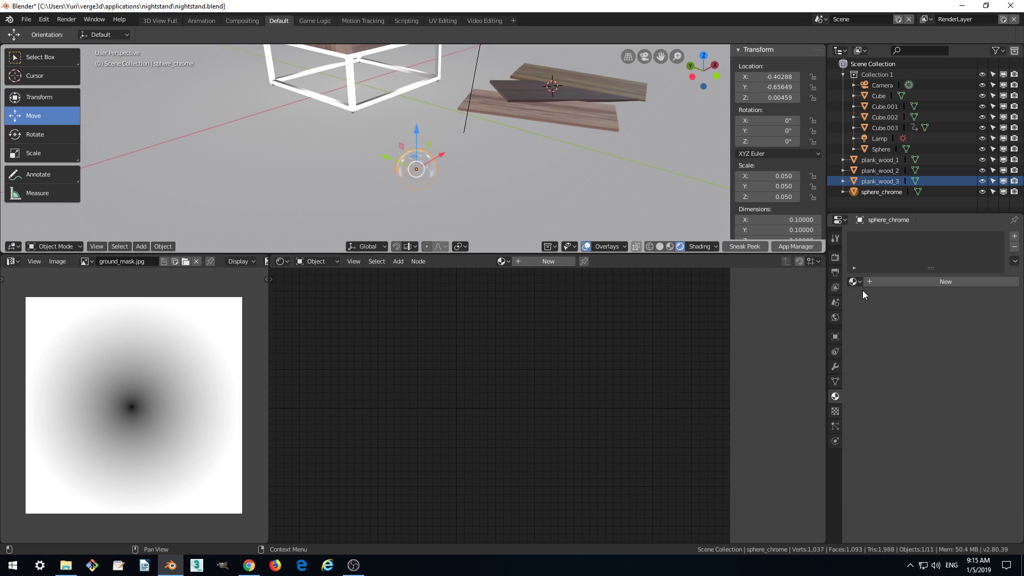
left_click(856, 282)
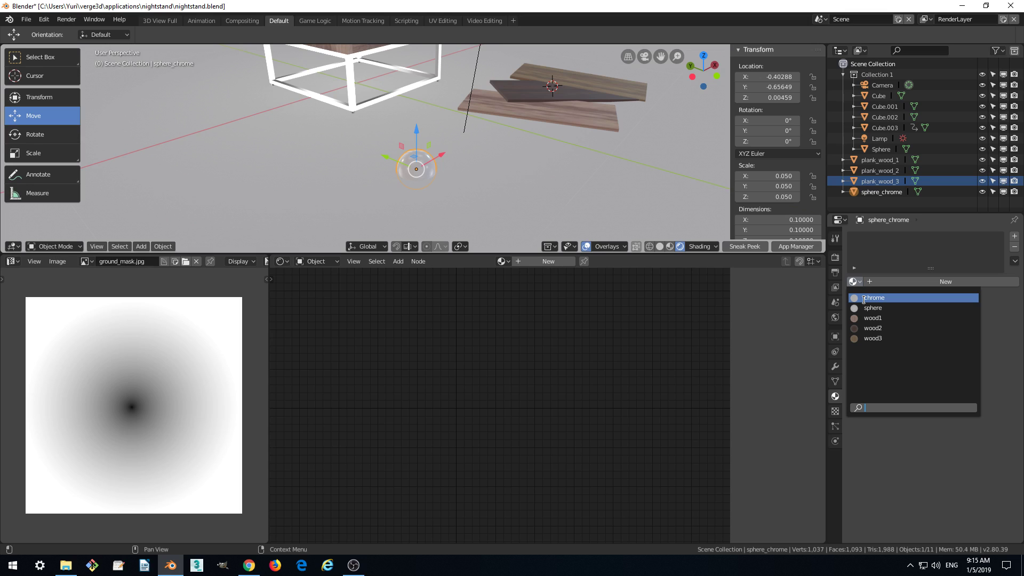
left_click(874, 297)
mouse_move(589, 169)
middle_mouse_down()
mouse_move(558, 163)
mouse_move(573, 169)
middle_mouse_up()
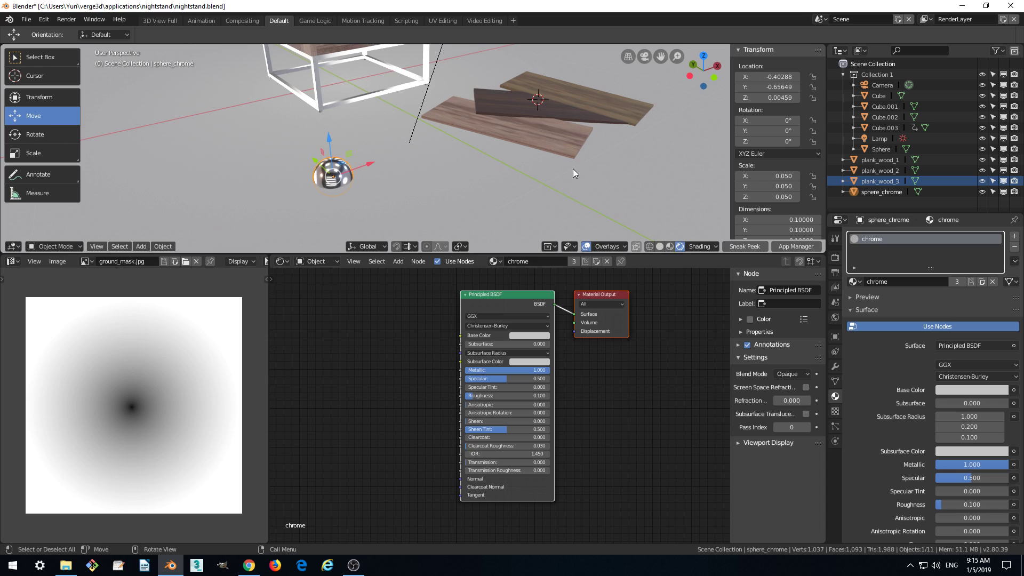
scroll(402, 152, "down", 3)
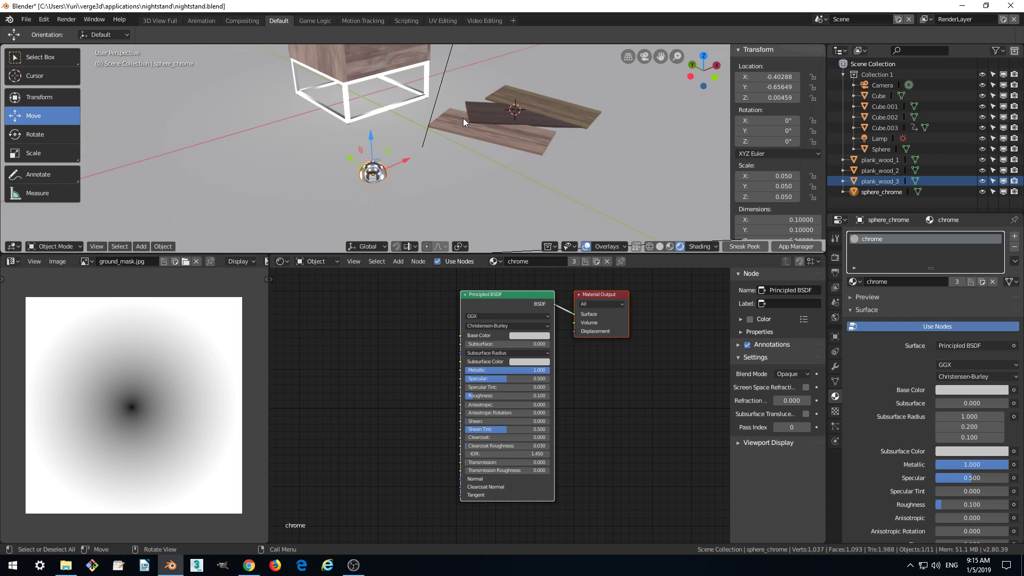
left_click(163, 246)
left_click(162, 245)
Duplicate the chrome dome with Shift+D and place the copy beside the original
key("shift")
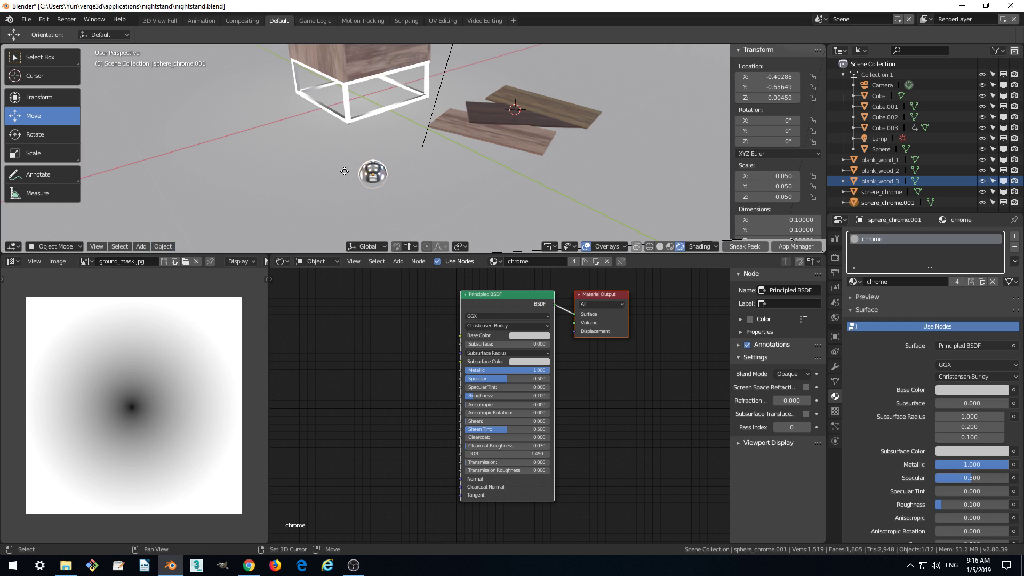
key("shift+d")
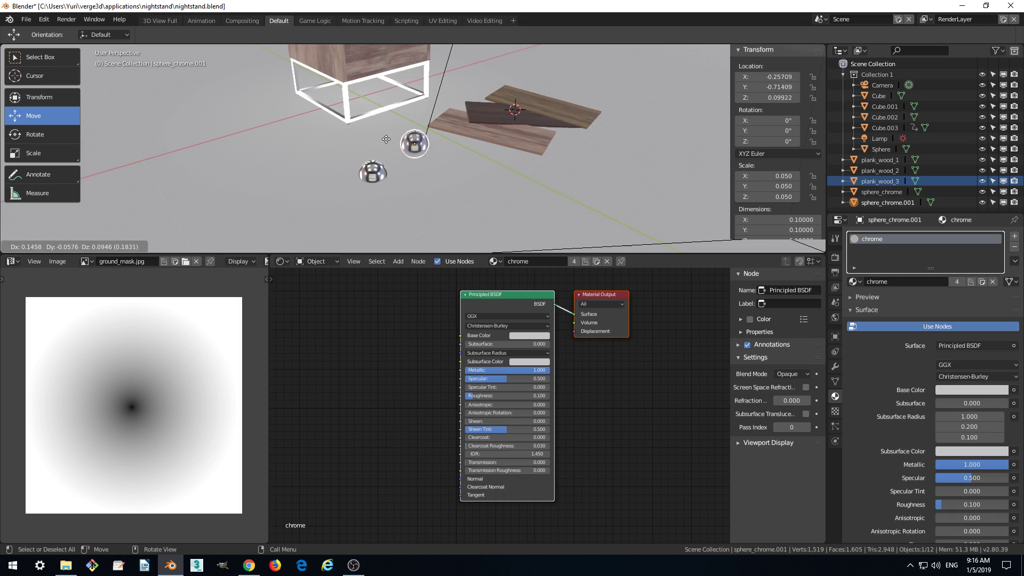
right_click(389, 168)
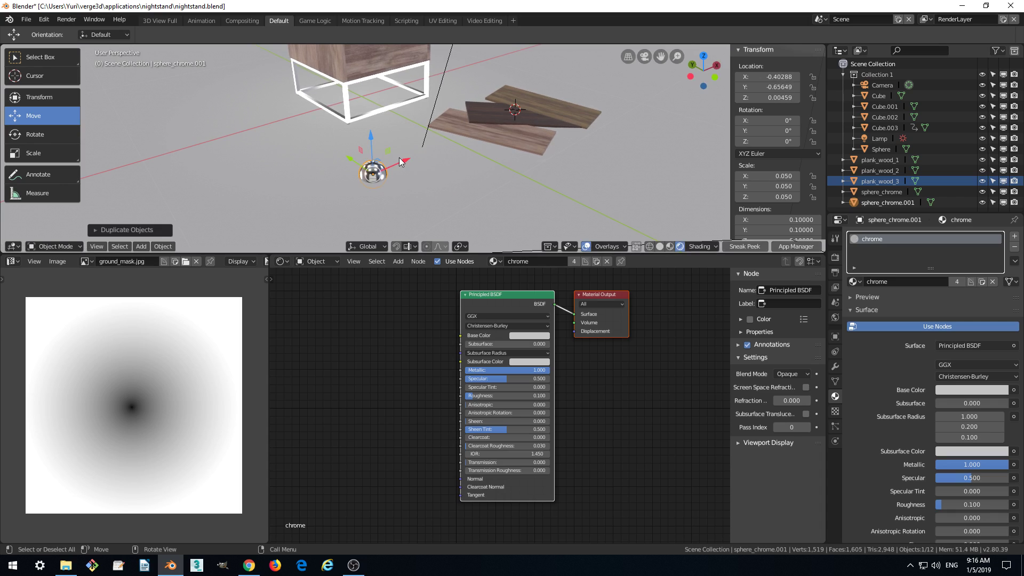
mouse_move(401, 161)
left_mouse_down()
mouse_move(442, 152)
mouse_move(389, 153)
left_mouse_up()
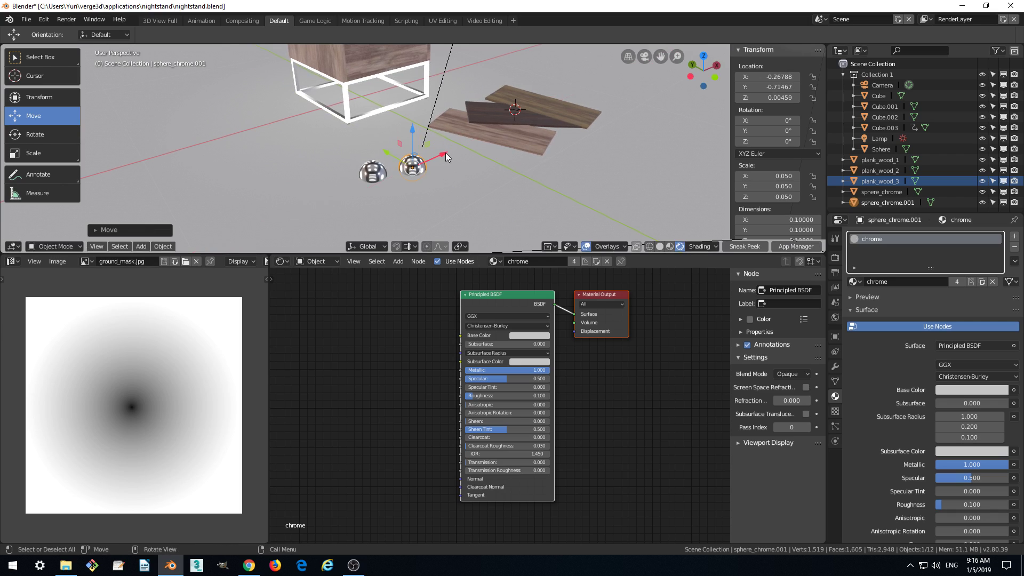
Rename the copy from sphere_chrome.001 to sphere_paint_black
left_click(835, 337)
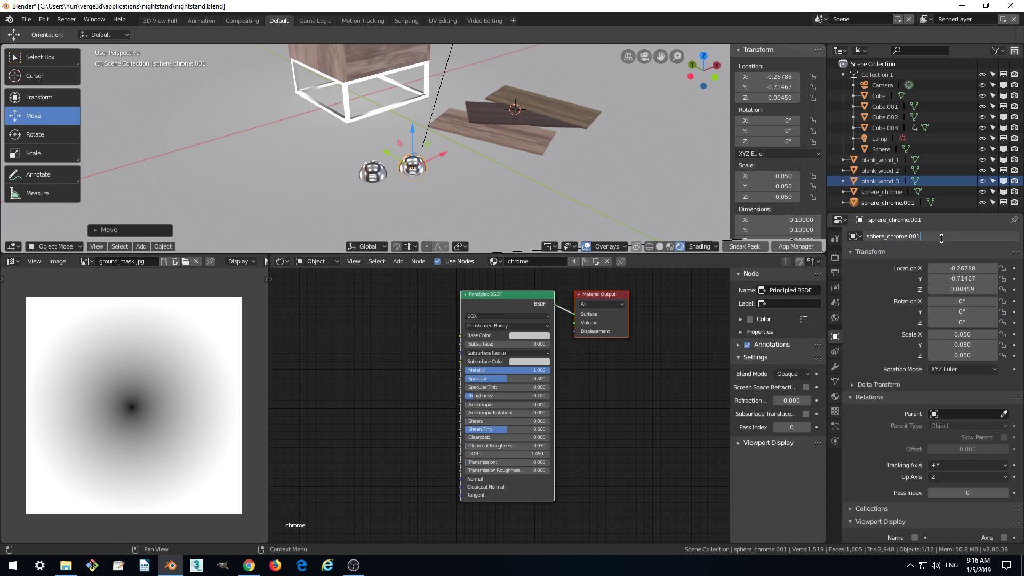
key("BackSpace")
key("BackSpace")
key("BackSpace")
key("BackSpace")
key("BackSpace")
key("BackSpace")
key("BackSpace")
key("BackSpace")
key("BackSpace")
key("BackSpace")
type("paint6")
key("BackSpace")
type("_b")
key("Return")
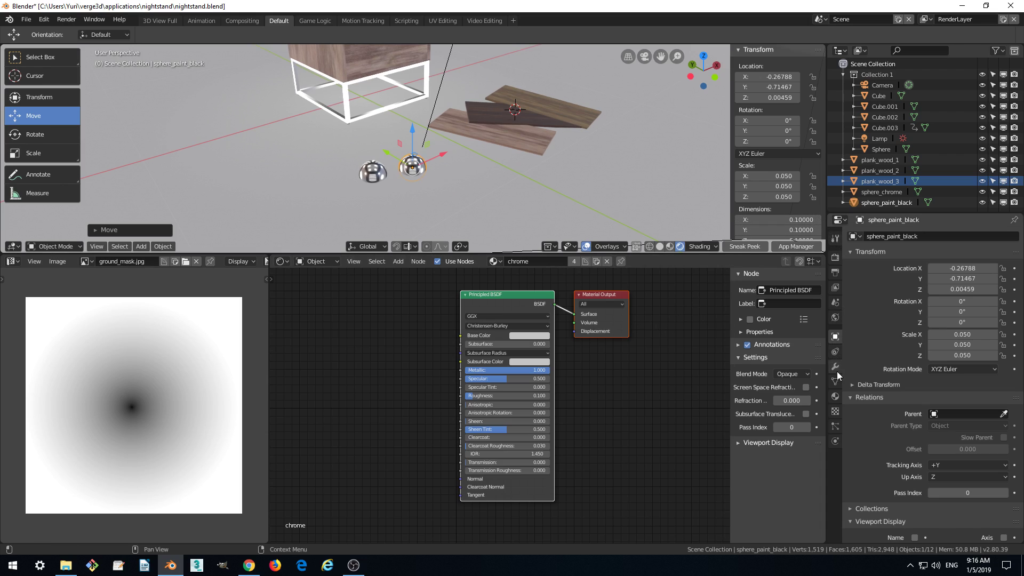
Make a single-user copy of the chrome material and name it paint_black
left_click(834, 396)
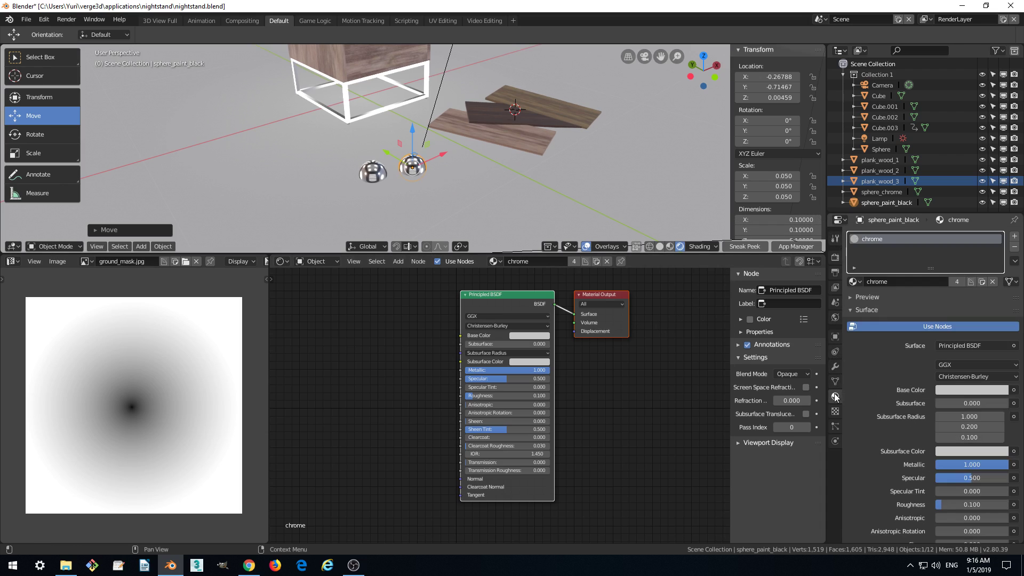
left_click(954, 280)
left_click(923, 280)
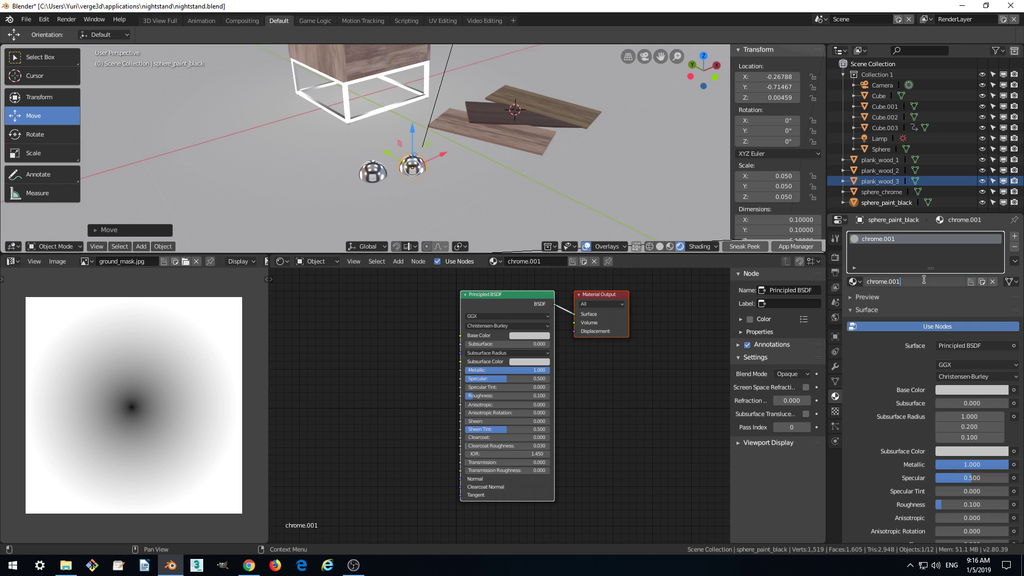
key("BackSpace")
key("BackSpace")
key("BackSpace")
key("BackSpace")
key("BackSpace")
key("BackSpace")
key("BackSpace")
key("BackSpace")
key("BackSpace")
key("BackSpace")
type("paint_black")
key("Return")
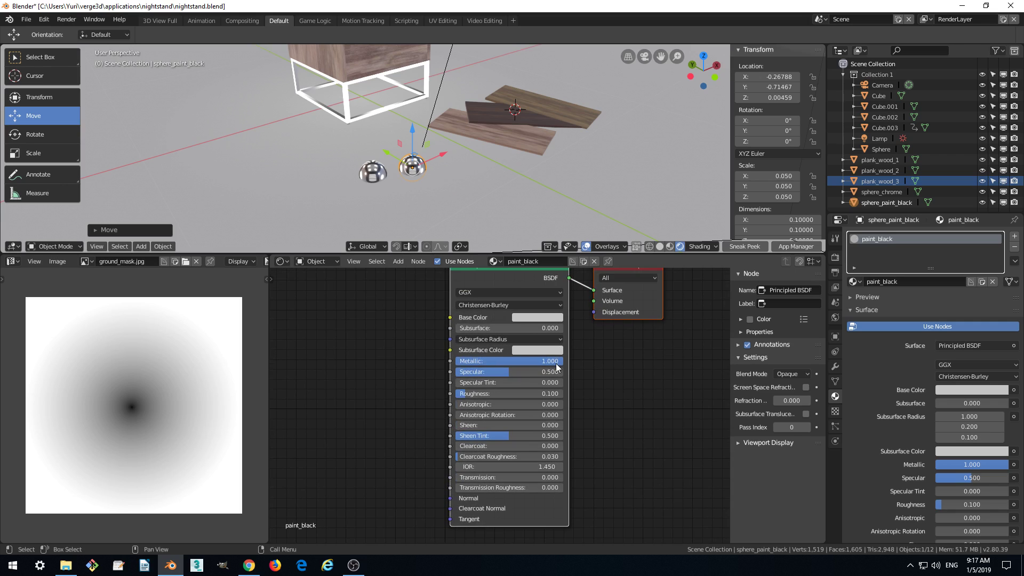
Set paint_black's Base Color to black, Metallic to 0 and Roughness to 0.200, and save
middle_click_drag(556, 367, 568, 374)
left_click(556, 322)
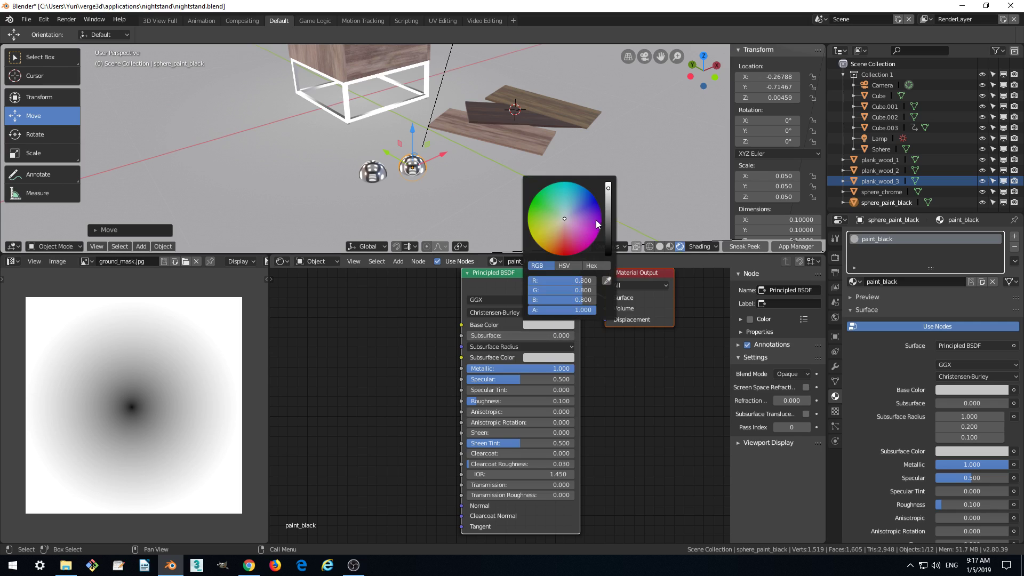
left_click_drag(607, 189, 608, 252)
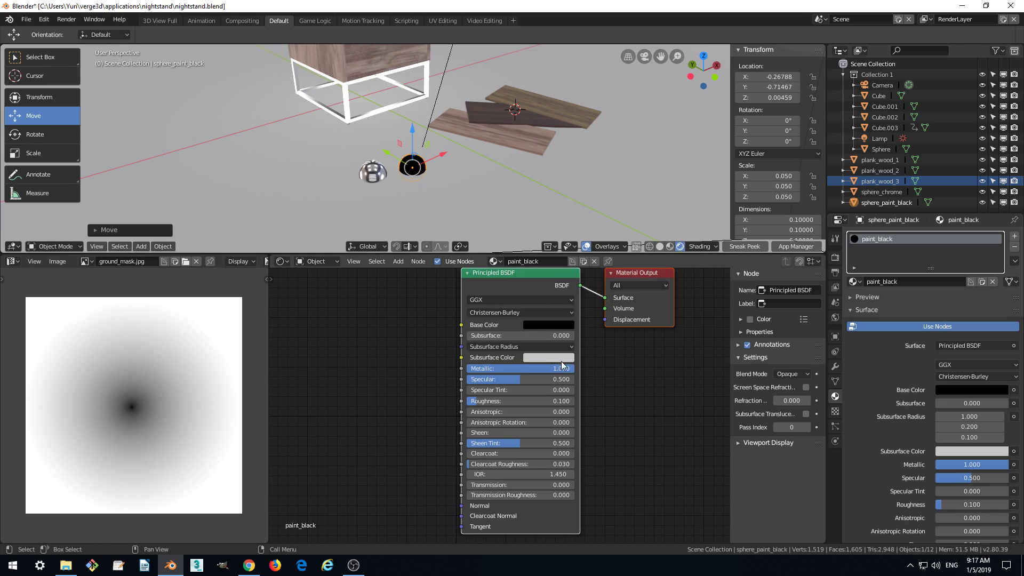
left_click_drag(560, 368, 467, 368)
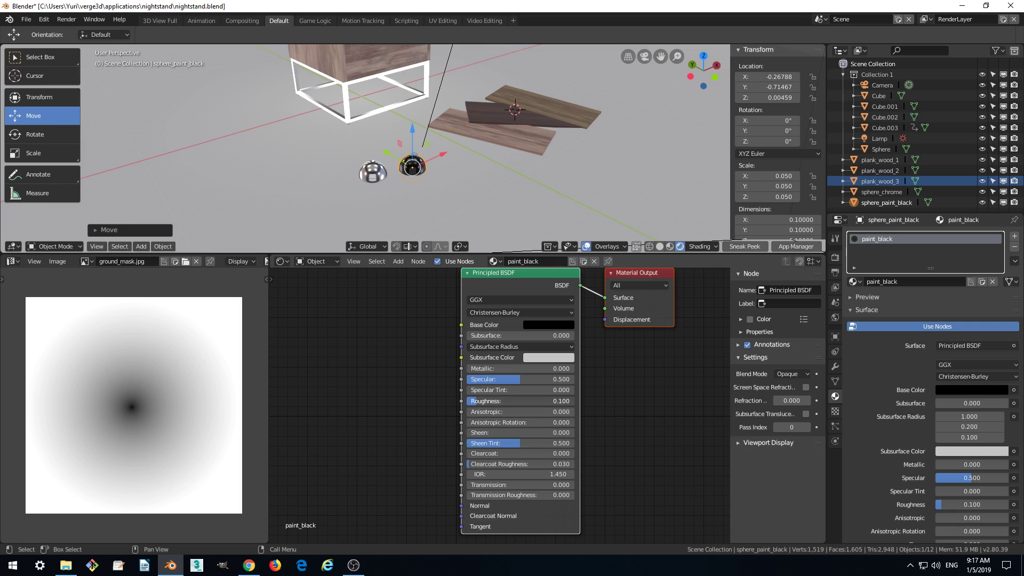
left_click_drag(472, 401, 523, 403)
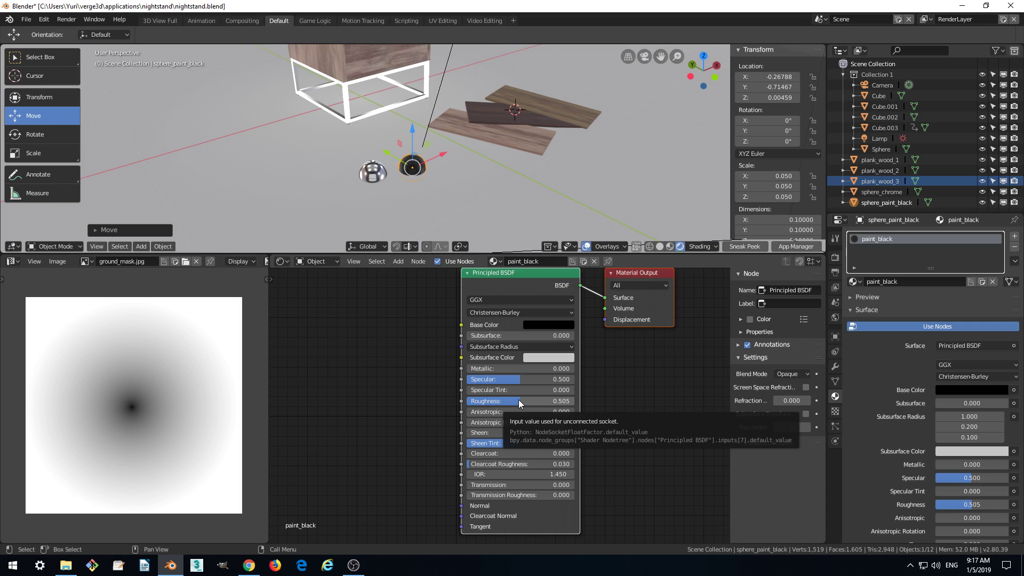
key("ctrl+s")
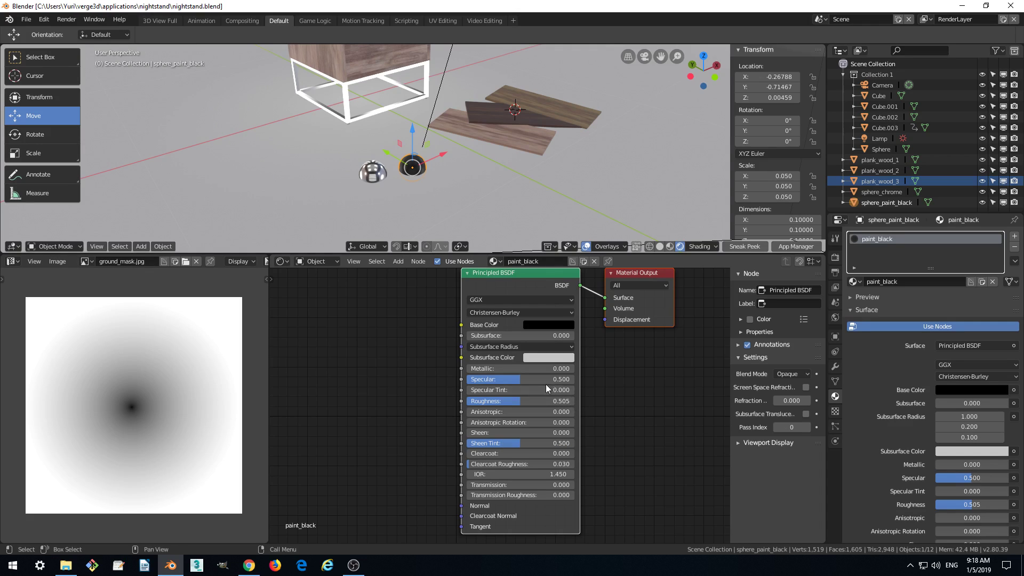
left_click(534, 401)
type(".2")
key("Return")
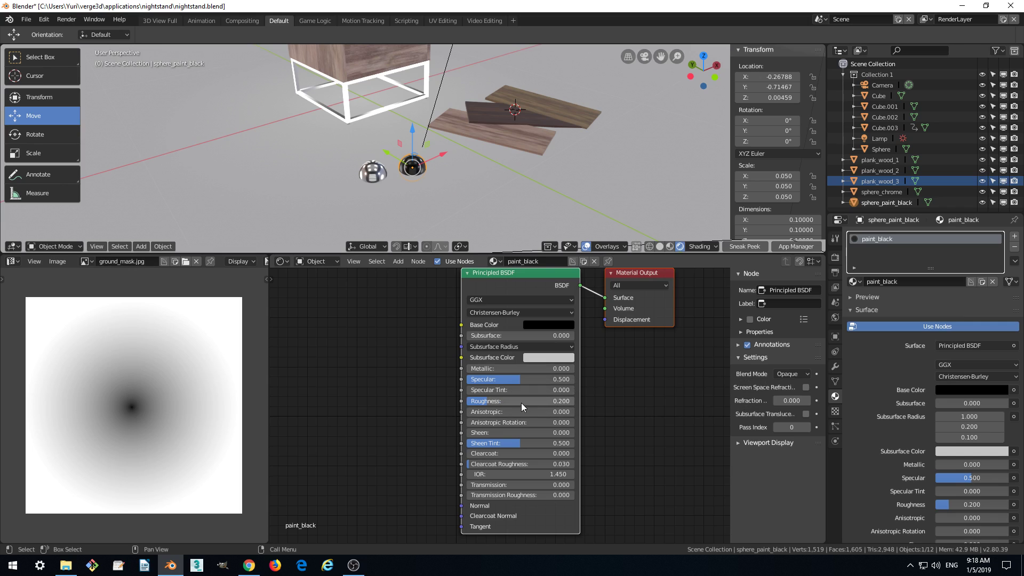
Open the Verge3D Sneak Peek preview and orbit around the nightstand
left_click(745, 248)
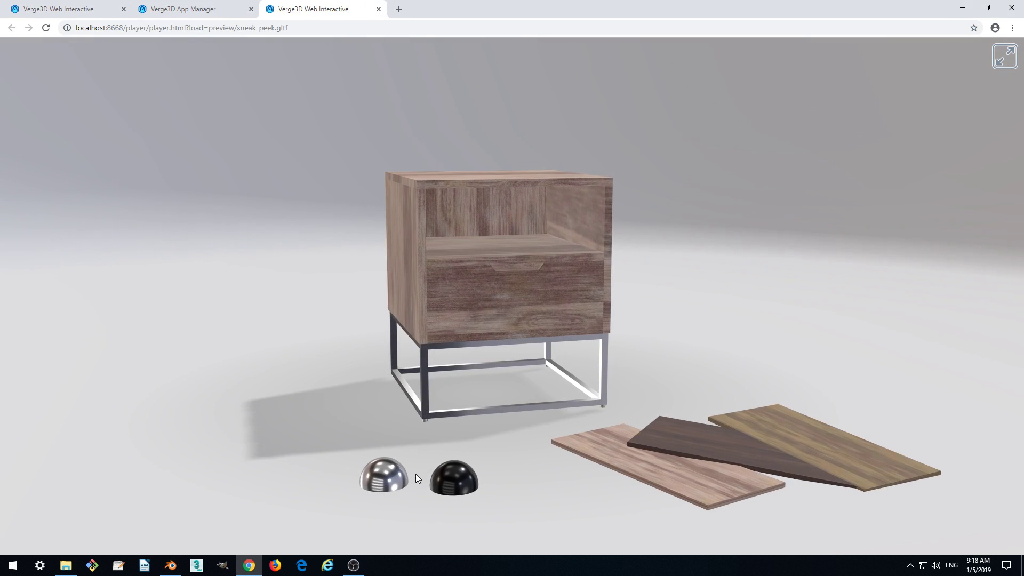
left_click_drag(414, 474, 540, 427)
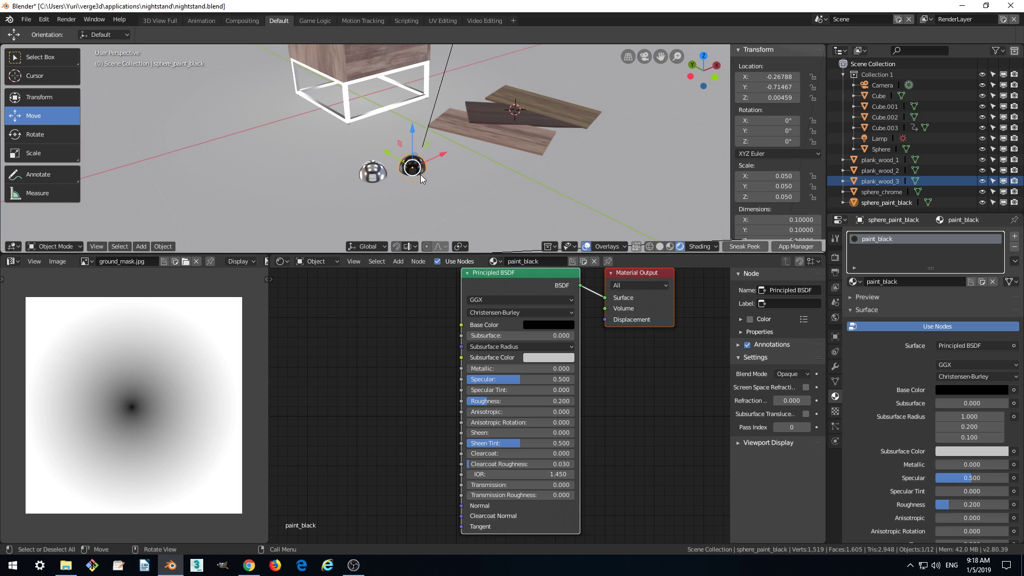
Duplicate the black hemisphere and move the copy in front of the other two
key("shift+d")
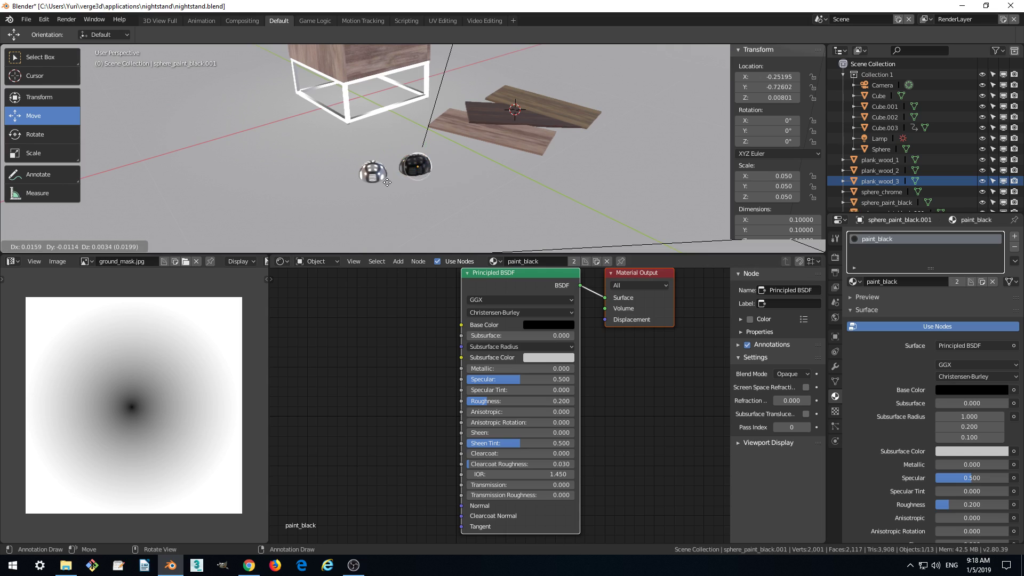
right_click(403, 188)
key("g")
left_click(417, 168)
key("g")
left_click(425, 171)
key("g")
left_click(507, 203)
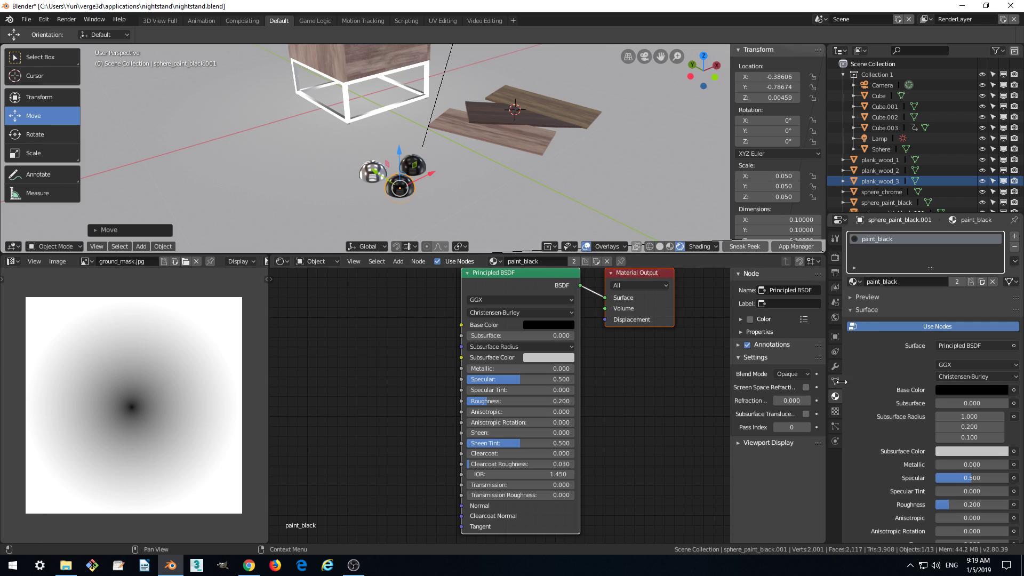
middle_click_drag(711, 344, 699, 356)
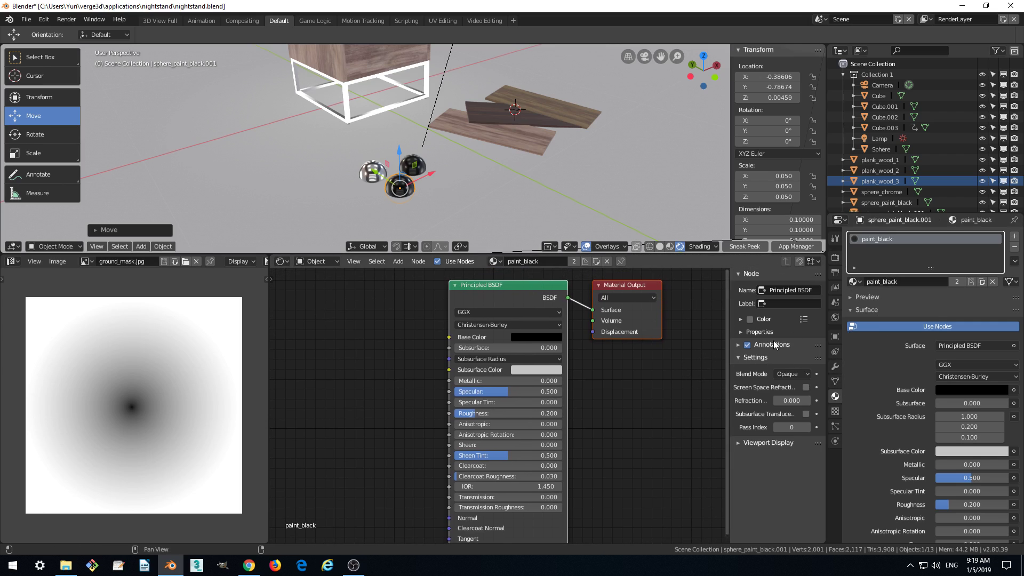
Rename the new hemisphere to sphere_paint_white in Object properties
left_click(835, 336)
double_click(941, 235)
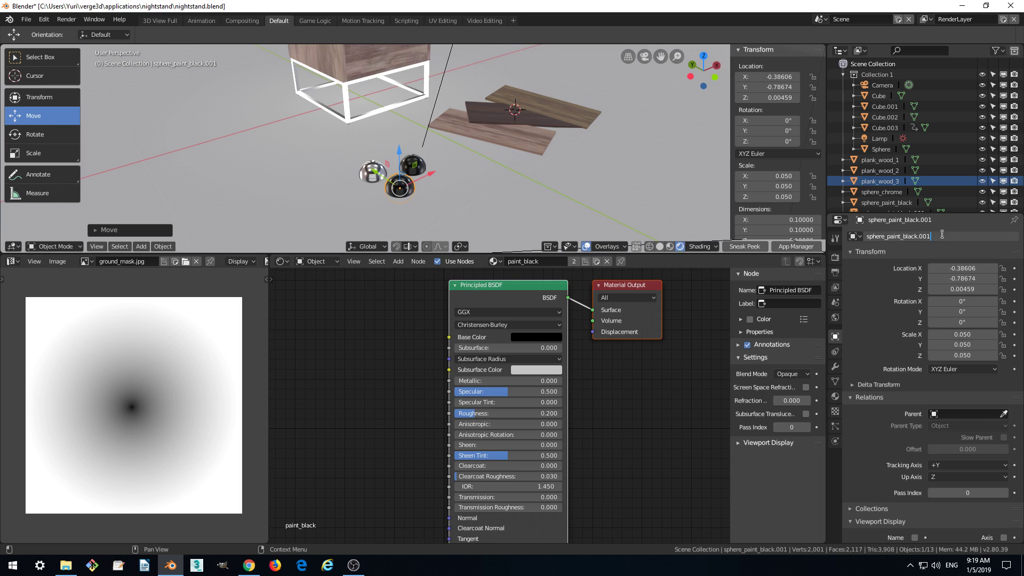
key("BackSpace")
key("BackSpace")
key("BackSpace")
key("BackSpace")
key("BackSpace")
key("BackSpace")
key("BackSpace")
key("BackSpace")
type("white")
key("Return")
left_click(835, 317)
Make a single-user material copy named paint_white and lighten its base colour to light grey (0.825)
left_click(835, 396)
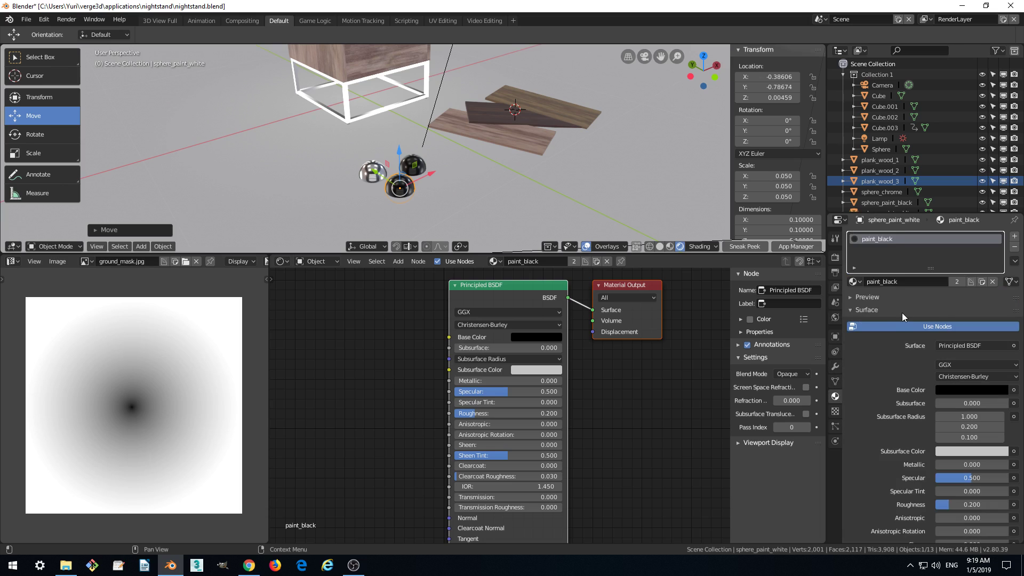
left_click(958, 280)
left_click(920, 279)
key("BackSpace")
key("BackSpace")
key("BackSpace")
key("BackSpace")
key("BackSpace")
key("BackSpace")
key("BackSpace")
key("BackSpace")
key("BackSpace")
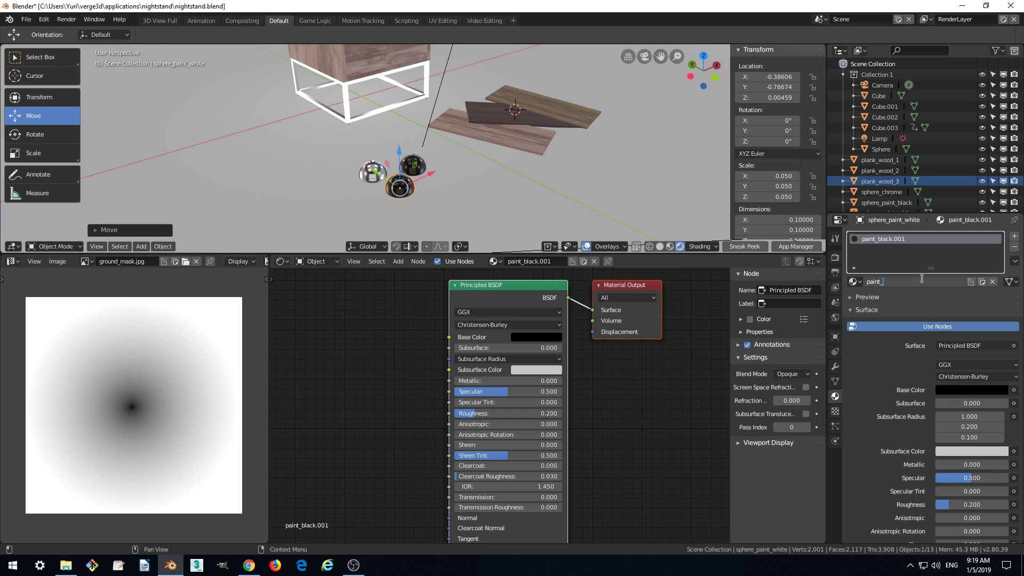
type("white")
key("Return")
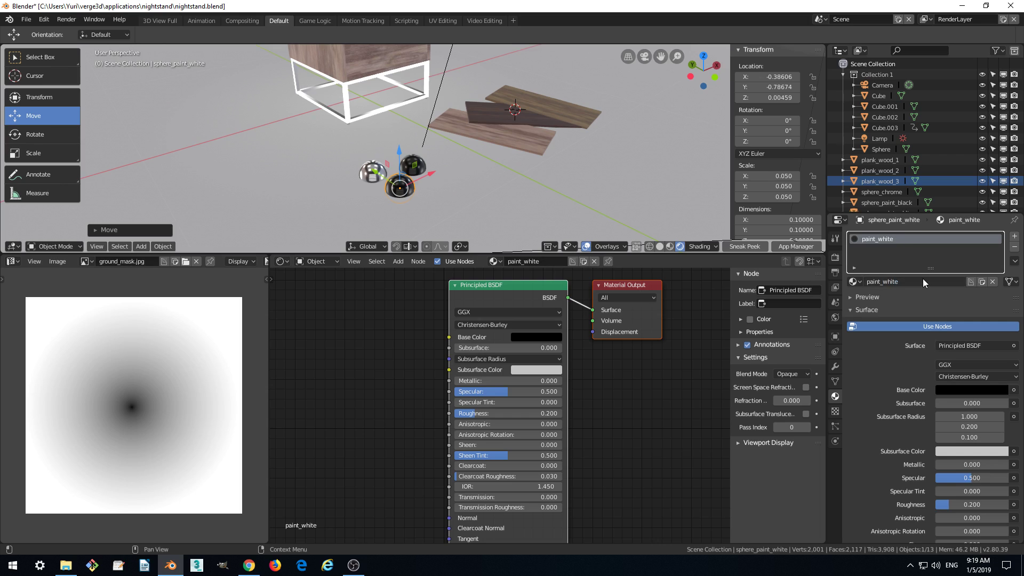
left_click(535, 337)
left_click_drag(596, 266, 600, 199)
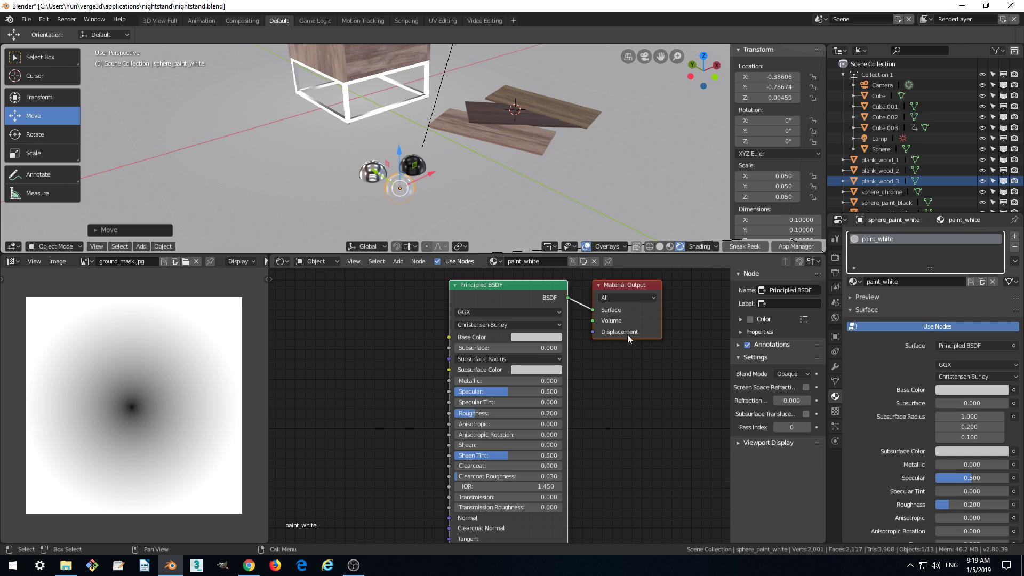
Preview the three hemispheres in Verge3D Sneak Peek, orbit around them, then close the tab
left_click(733, 248)
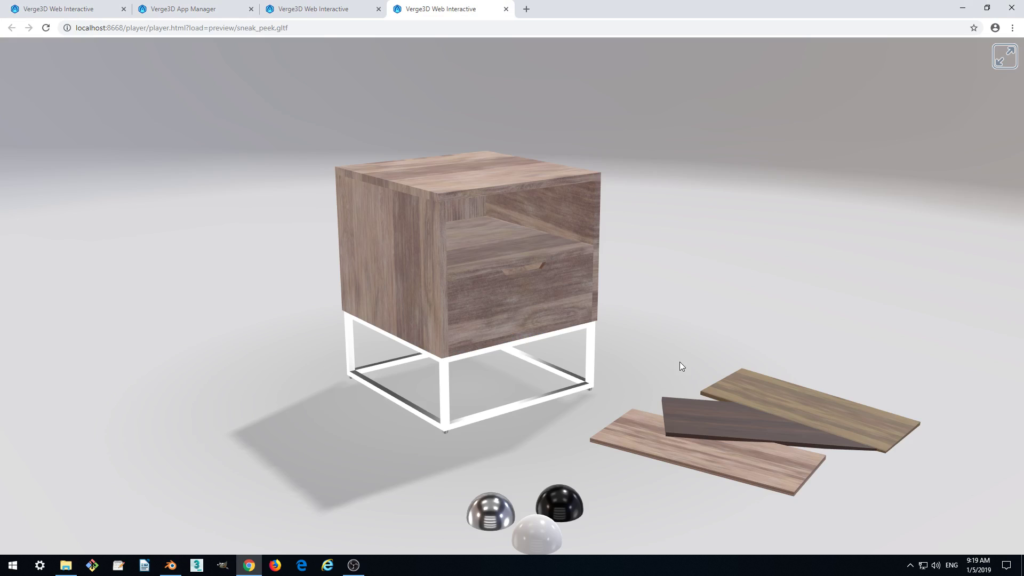
left_click_drag(679, 361, 474, 385)
scroll(555, 393, "down", 3)
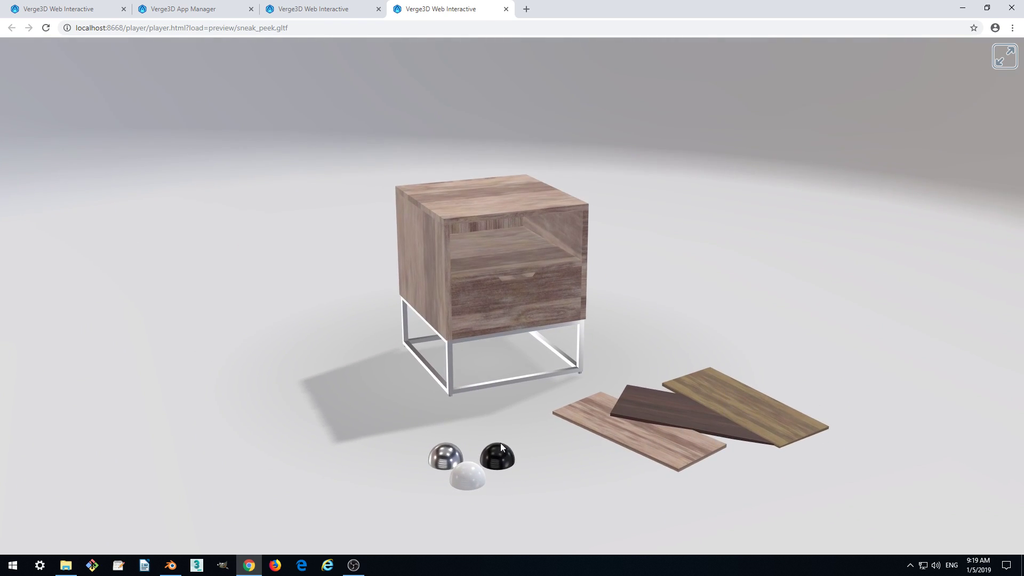
left_click(506, 9)
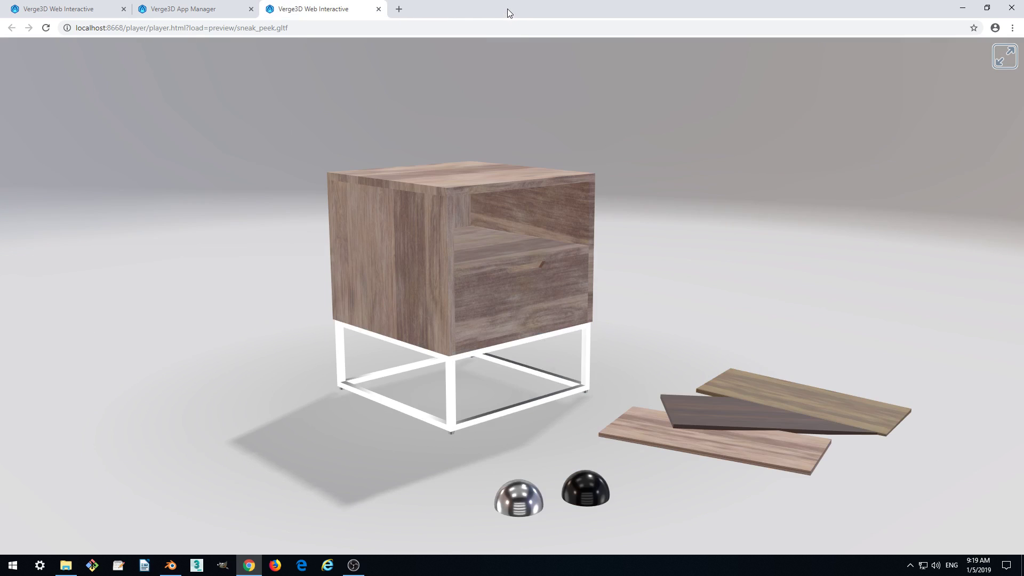